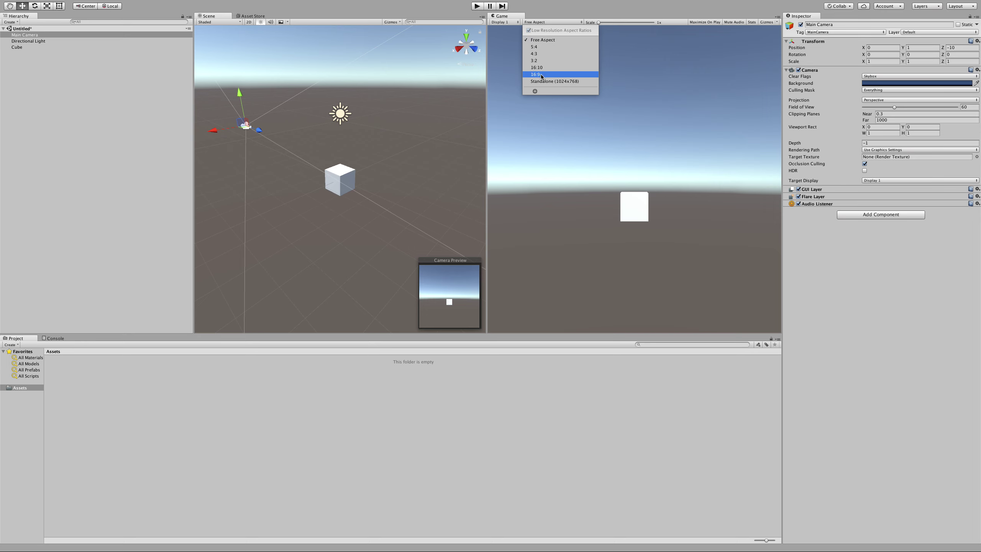
Step: Set the Game view's aspect ratio to 16:9 and the Main Camera's Clear Flags to Solid Color
{"action": "left_click", "coordinate": [542, 75]}
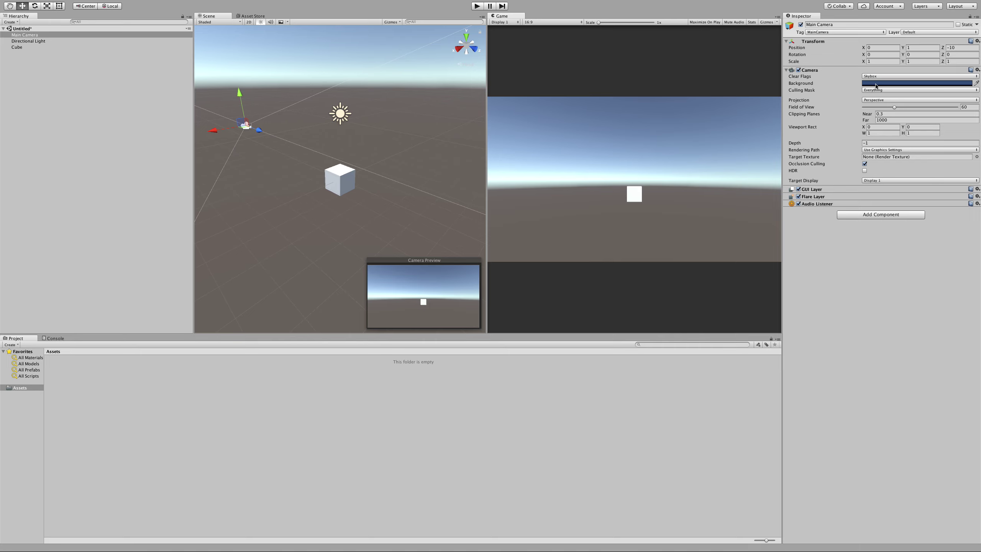
{"action": "left_click", "coordinate": [886, 84]}
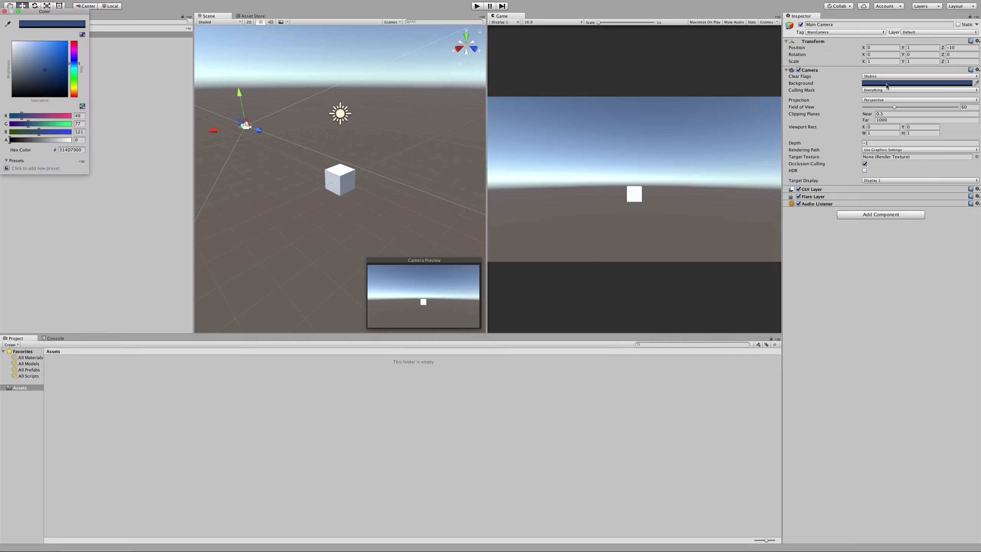
{"action": "left_click", "coordinate": [886, 84]}
{"action": "left_click", "coordinate": [886, 83]}
{"action": "key", "text": "Escape"}
{"action": "left_click", "coordinate": [886, 76]}
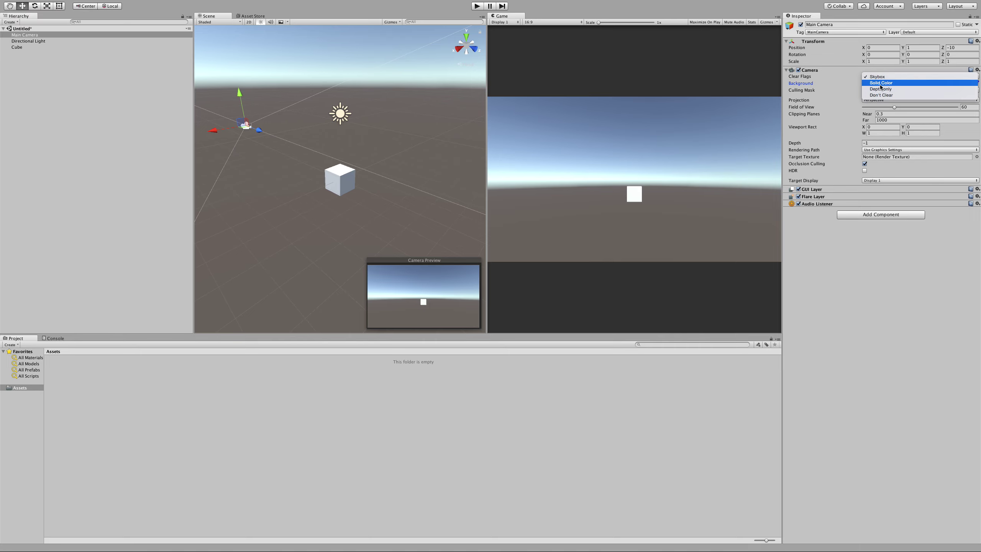
{"action": "left_click", "coordinate": [880, 84]}
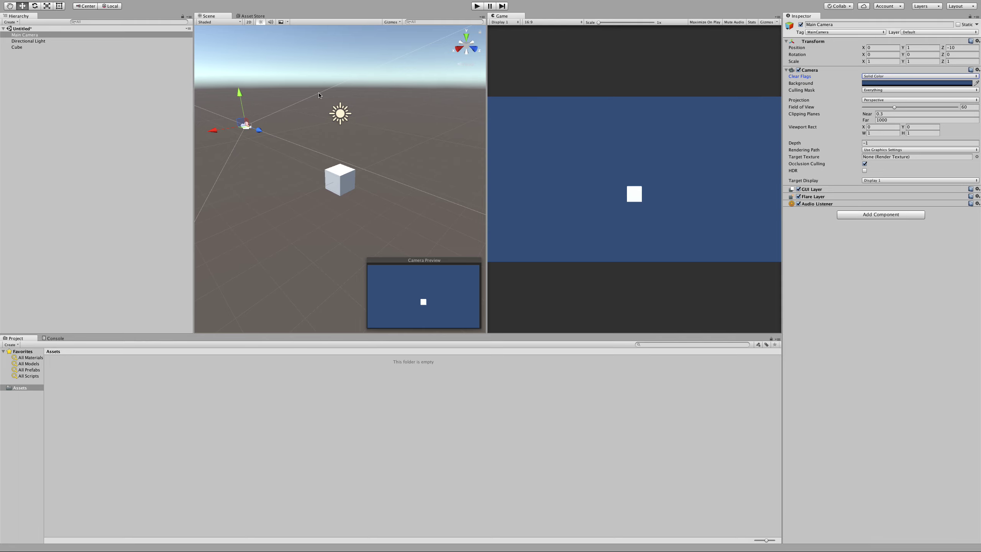
Step: Rename the cube in the scene to Hero
{"action": "left_click", "coordinate": [345, 178]}
{"action": "left_click_drag", "start_coordinate": [366, 190], "coordinate": [333, 176]}
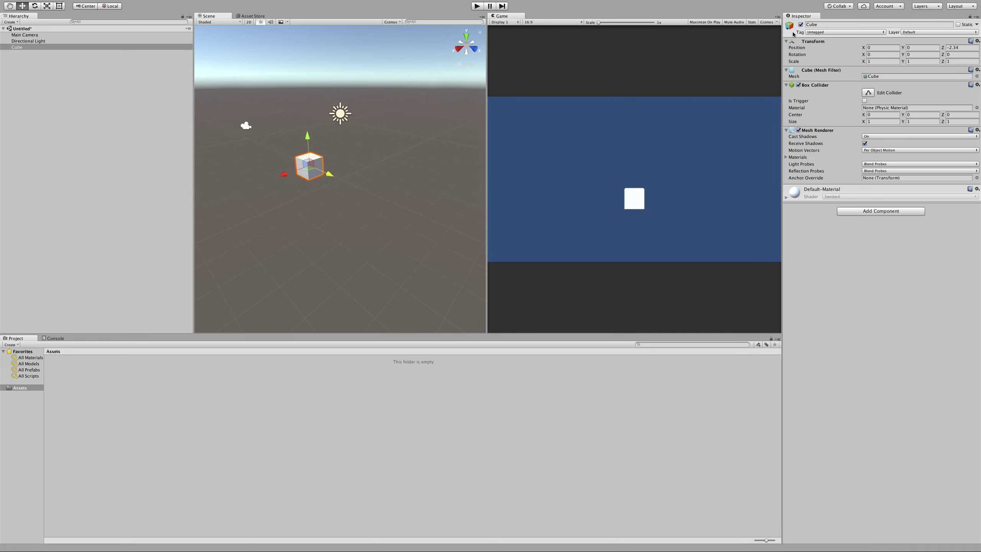
{"action": "left_click", "coordinate": [818, 26]}
{"action": "type", "text": "Hero"}
Step: Move Hero along the X axis to about -7.21 and set its Z position to 0
{"action": "left_click_drag", "start_coordinate": [333, 178], "coordinate": [370, 128]}
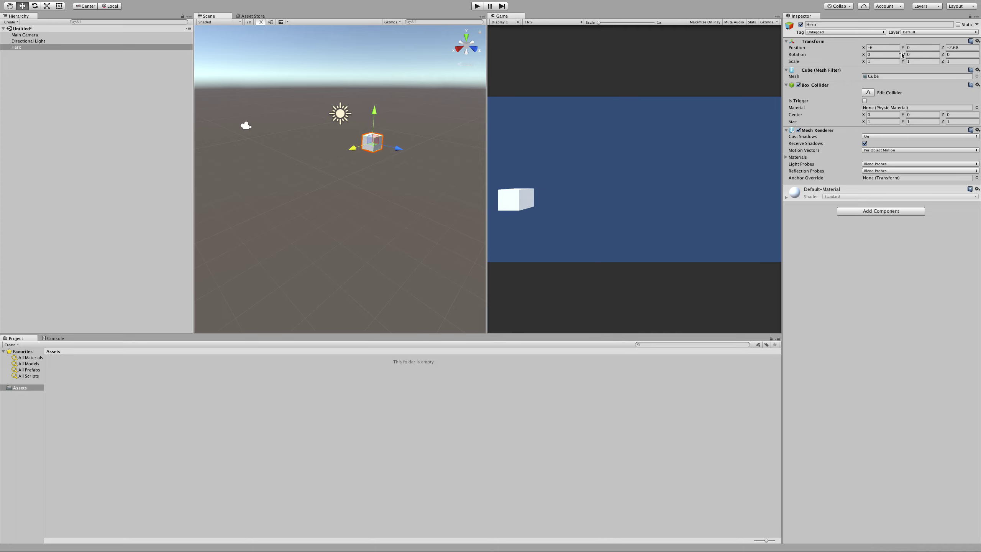
{"action": "left_click", "coordinate": [959, 48]}
{"action": "type", "text": "0"}
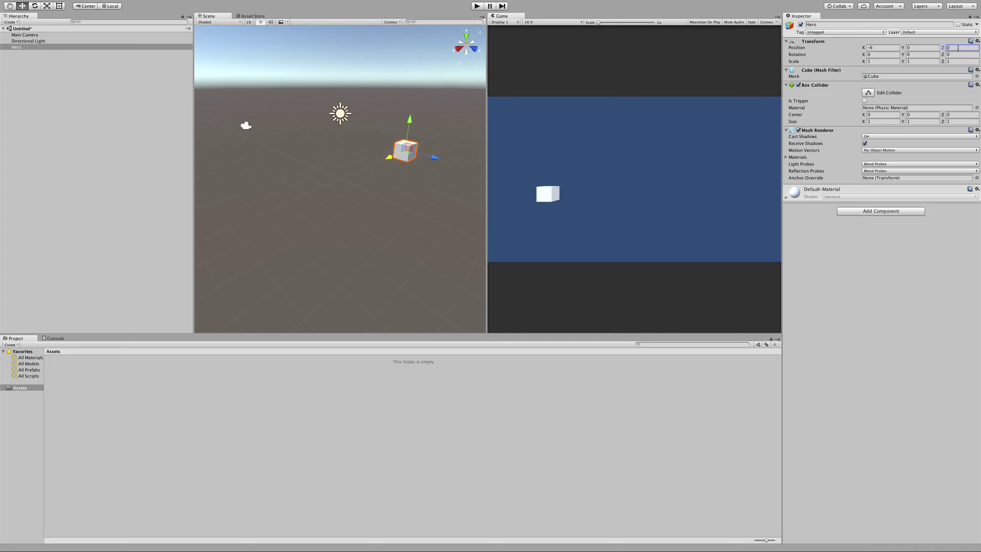
{"action": "left_click_drag", "start_coordinate": [390, 160], "coordinate": [403, 156]}
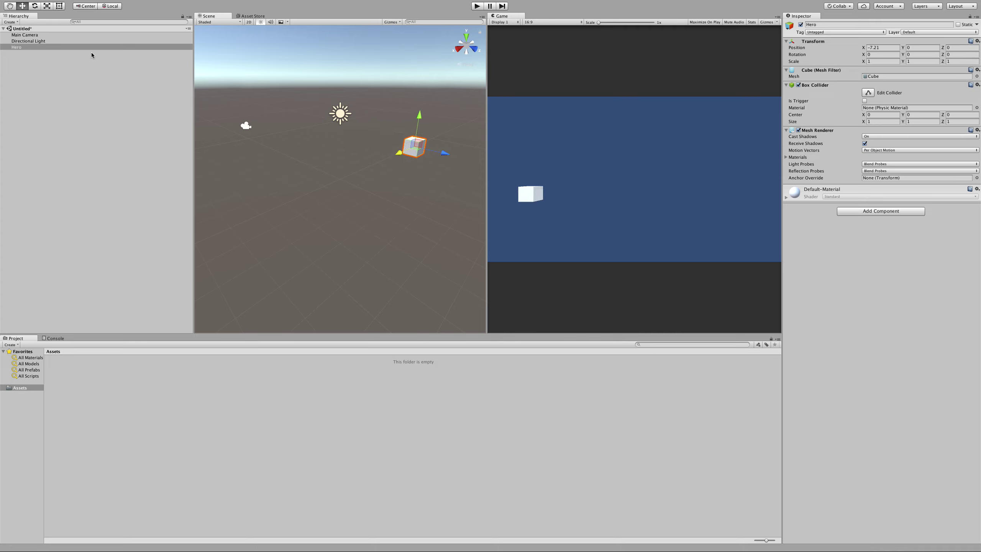
Step: Duplicate Hero, lower the copy to about Y -4.01 and stretch it into a long bar with an X scale of about 25.11
{"action": "key", "text": "ctrl+d"}
{"action": "left_click_drag", "start_coordinate": [423, 113], "coordinate": [417, 152]}
{"action": "key", "text": "r"}
{"action": "left_click_drag", "start_coordinate": [391, 197], "coordinate": [223, 307]}
{"action": "key", "text": "w"}
{"action": "left_click_drag", "start_coordinate": [394, 196], "coordinate": [305, 257]}
{"action": "key", "text": "r"}
{"action": "key", "text": "w"}
{"action": "left_click_drag", "start_coordinate": [350, 204], "coordinate": [351, 223]}
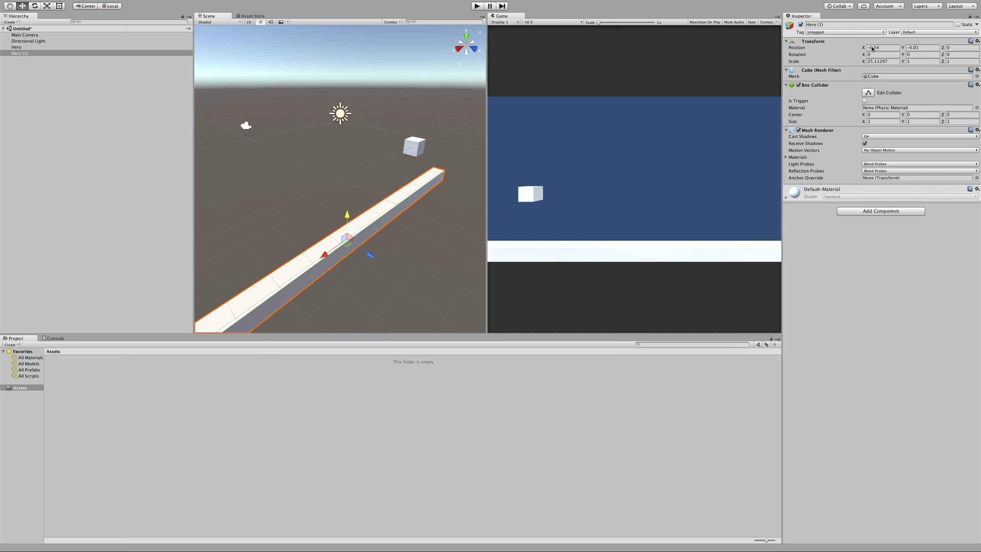
Step: Set the long bar's position to X 0 and Y -4, and its X scale to 25
{"action": "left_click", "coordinate": [884, 47]}
{"action": "type", "text": "0"}
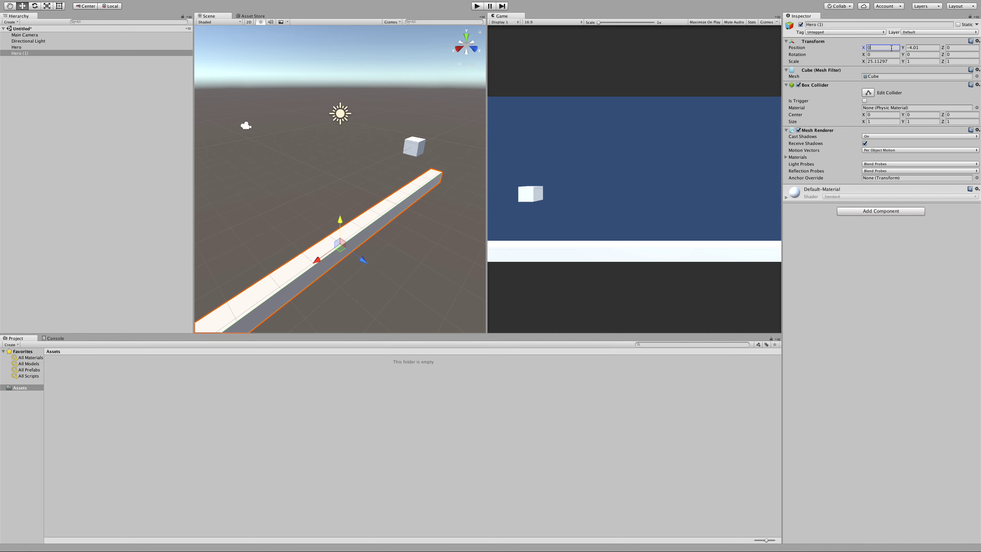
{"action": "key", "text": "Tab"}
{"action": "type", "text": "-4"}
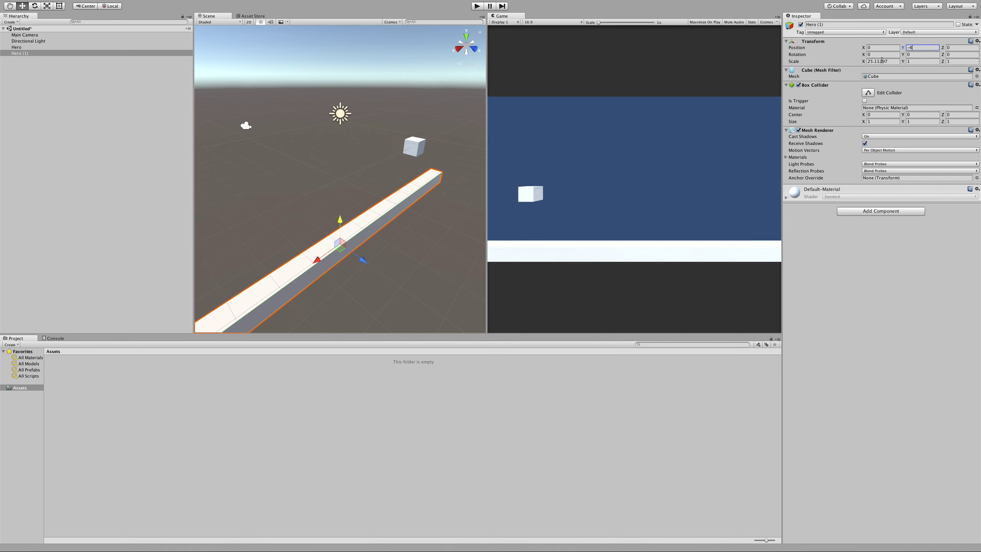
{"action": "left_click", "coordinate": [882, 62]}
{"action": "left_click", "coordinate": [882, 62]}
{"action": "left_click_drag", "start_coordinate": [874, 62], "coordinate": [928, 61]}
{"action": "key", "text": "BackSpace"}
Step: Rename the long bar to Groud
{"action": "left_click", "coordinate": [875, 24]}
{"action": "type", "text": "Groud"}
{"action": "key", "text": "Return"}
Step: Duplicate Groud, raise the copy above Hero and set its Y position to 6
{"action": "left_click", "coordinate": [98, 53]}
{"action": "key", "text": "ctrl+d"}
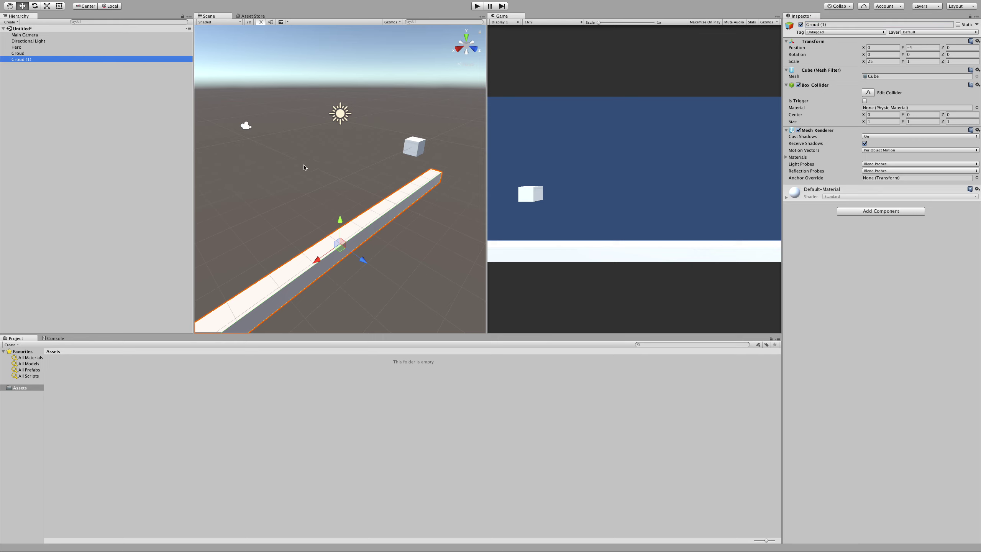
{"action": "left_click_drag", "start_coordinate": [335, 221], "coordinate": [353, 72]}
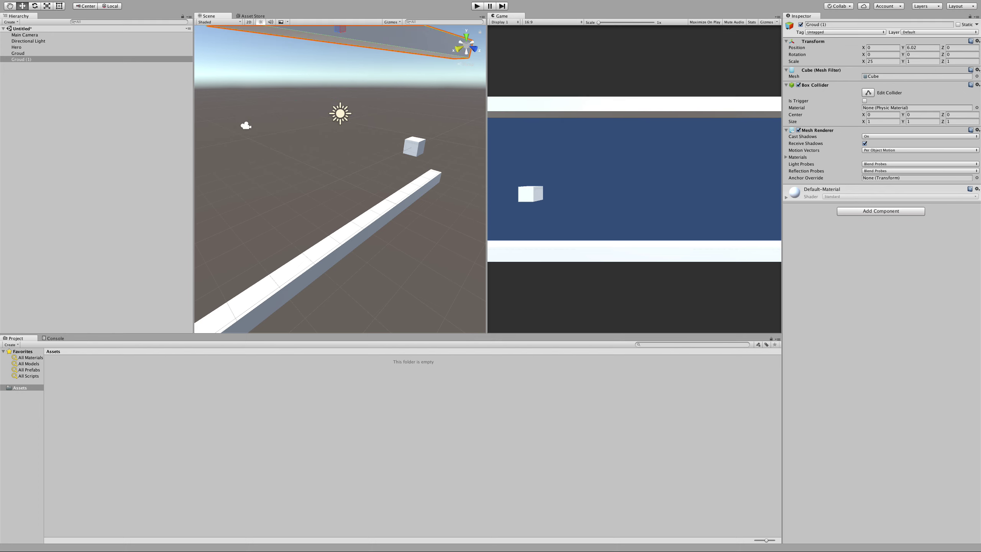
{"action": "left_click", "coordinate": [913, 47]}
{"action": "type", "text": "6"}
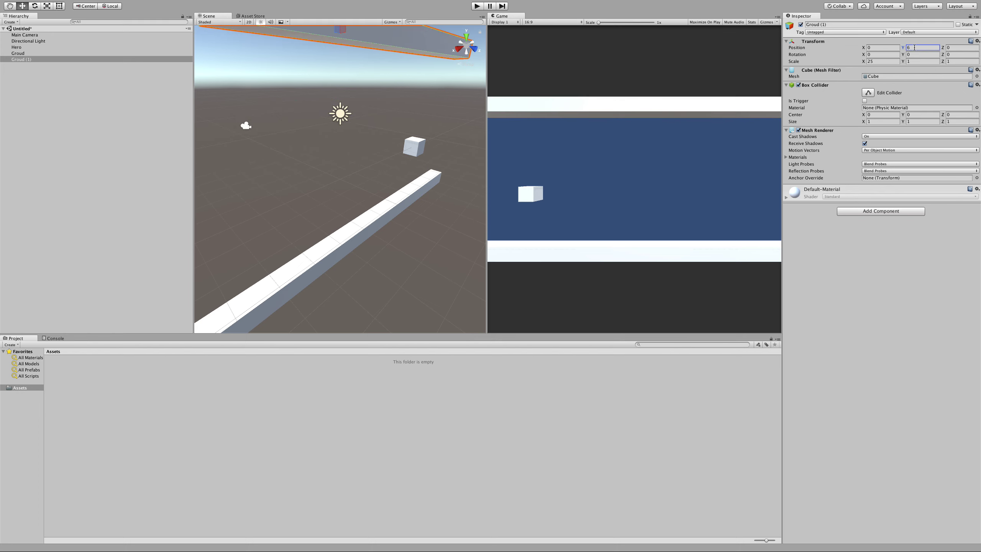
Step: Rename the upper bar to Ceiling, and run and stop the game once as a test
{"action": "left_click", "coordinate": [839, 25]}
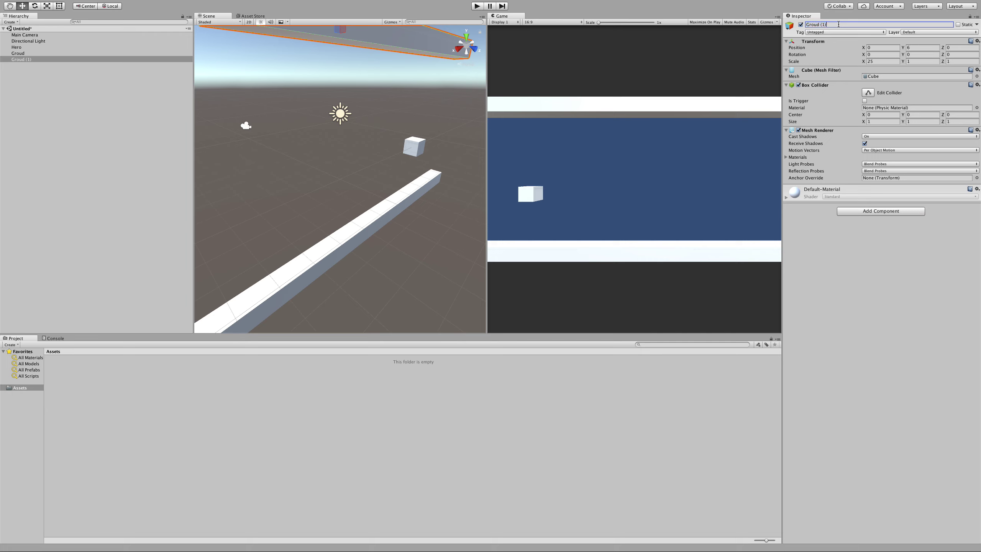
{"action": "type", "text": "Ceiling"}
{"action": "key", "text": "Return"}
{"action": "left_click", "coordinate": [478, 6]}
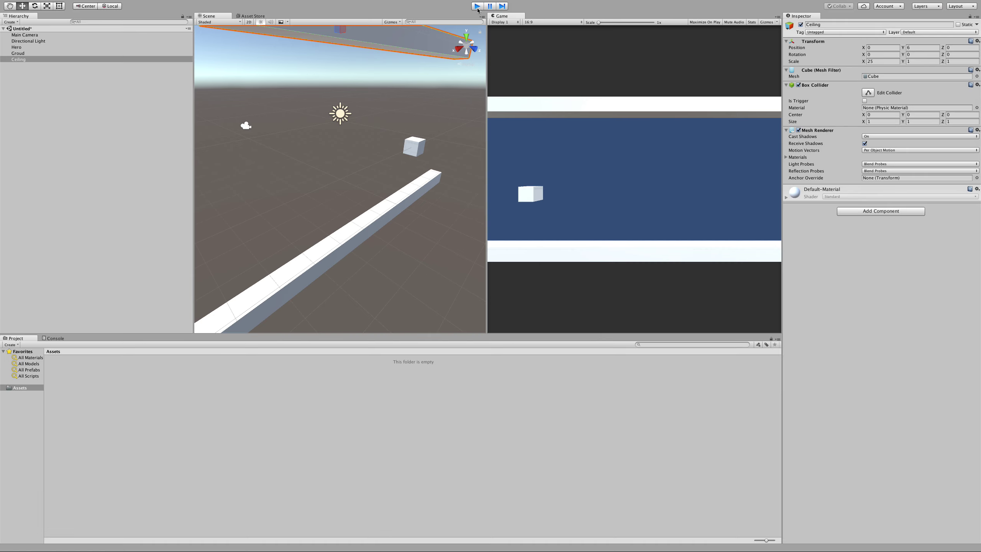
{"action": "left_click", "coordinate": [478, 7]}
Step: Add a Rigidbody component to Hero and play the scene briefly to test gravity
{"action": "left_click", "coordinate": [56, 47]}
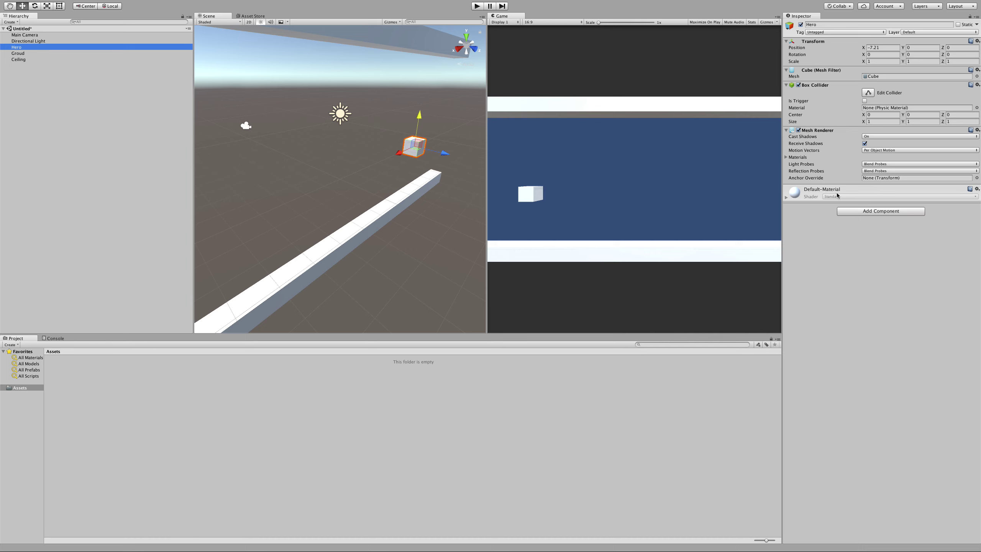
{"action": "left_click", "coordinate": [858, 213]}
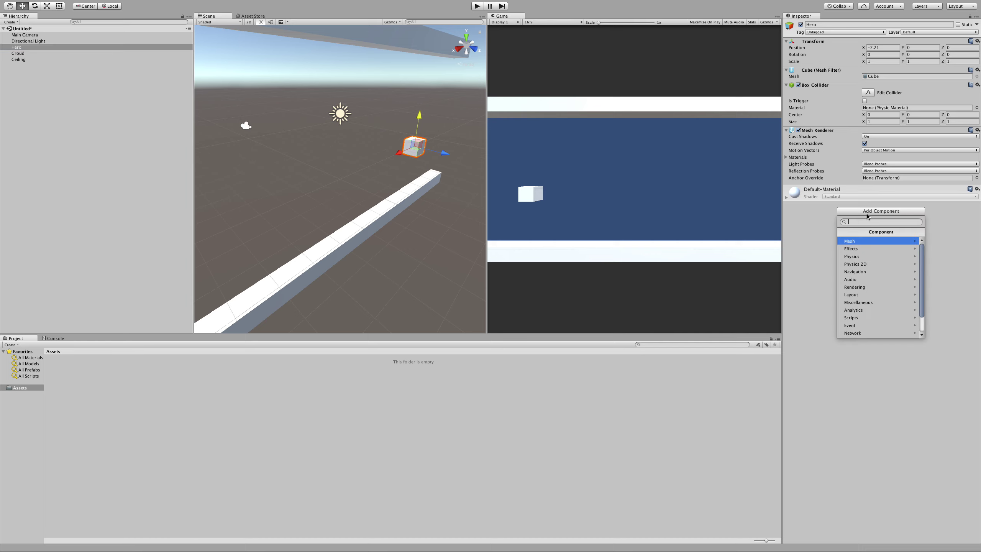
{"action": "left_click", "coordinate": [862, 258]}
{"action": "left_click", "coordinate": [855, 241]}
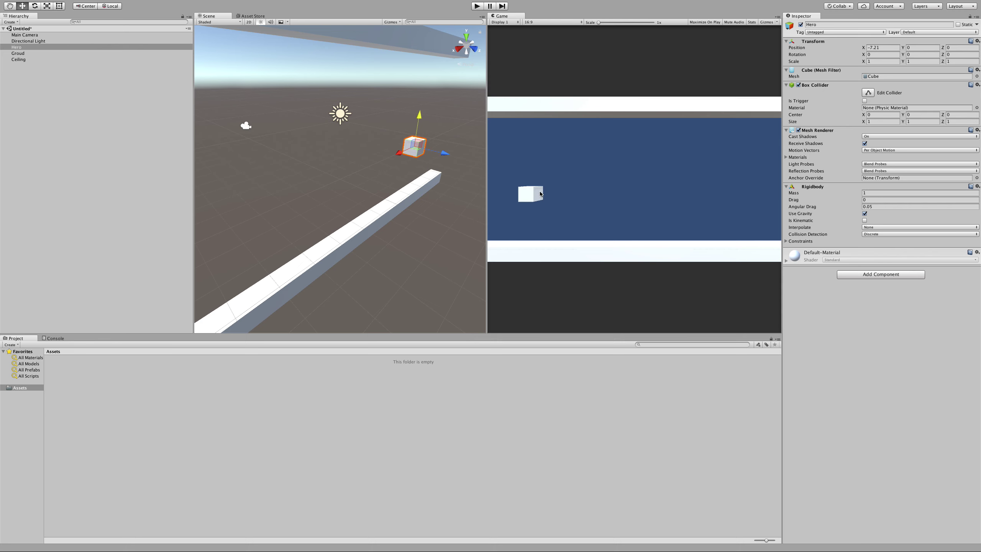
{"action": "left_click", "coordinate": [478, 6]}
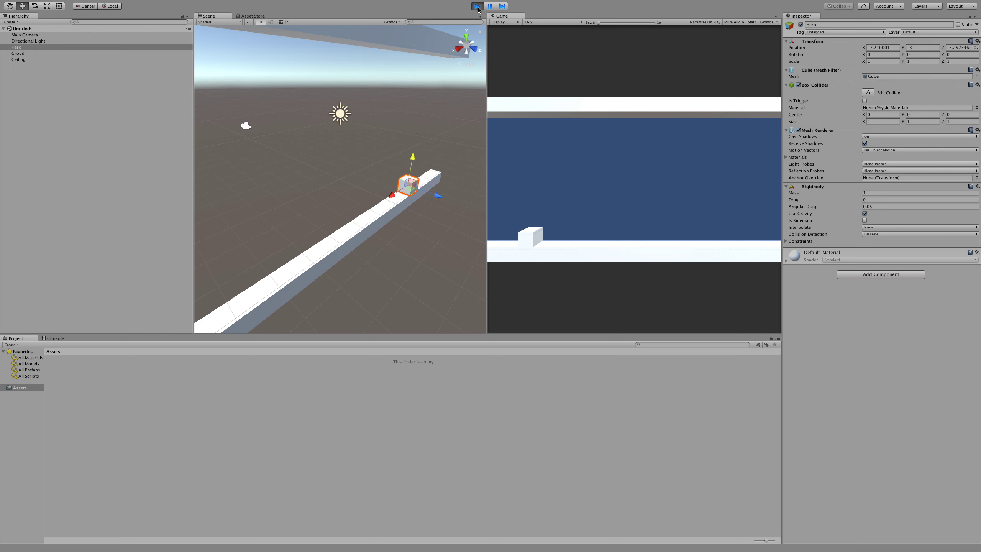
{"action": "left_click", "coordinate": [478, 6]}
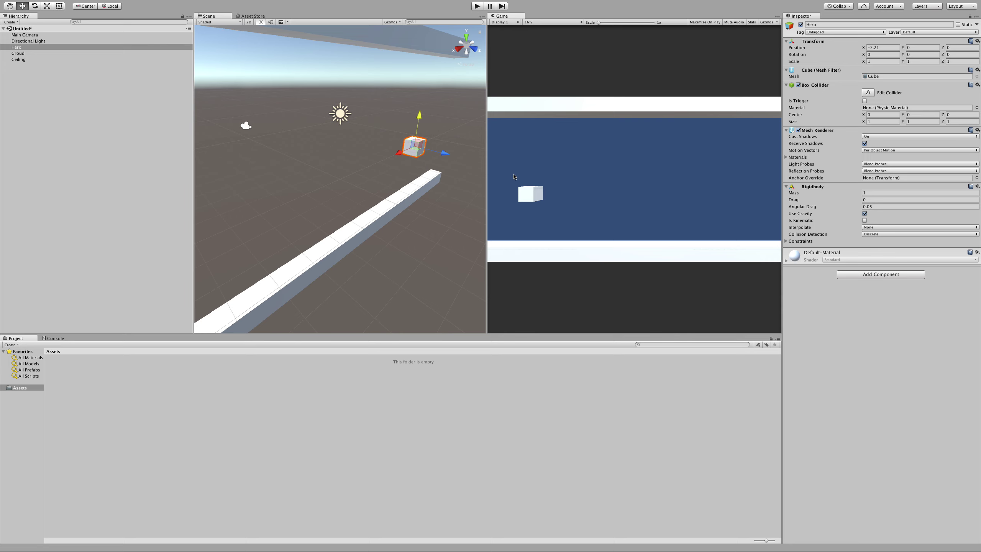
Step: Create a new Java Script component named fly and add it to Hero
{"action": "left_click", "coordinate": [113, 50]}
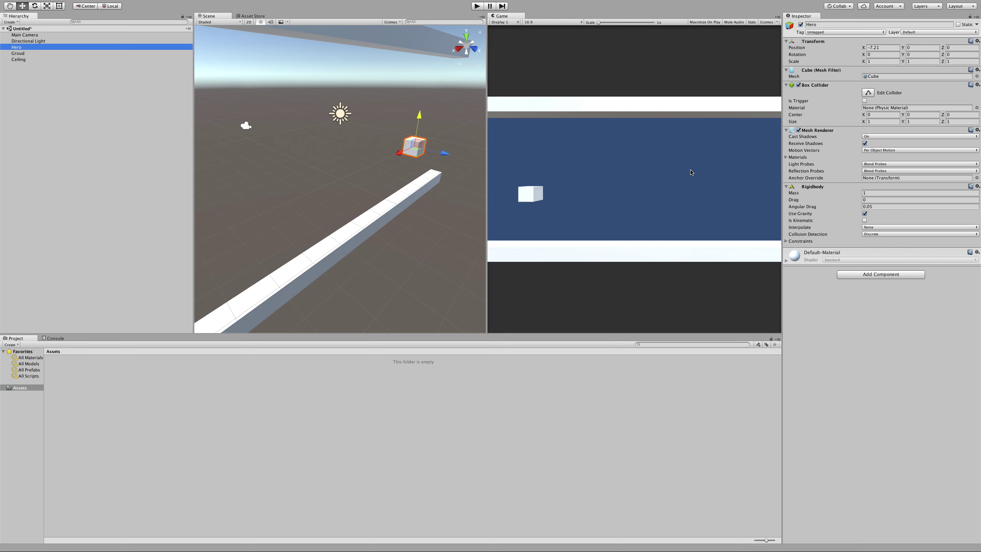
{"action": "left_click", "coordinate": [870, 275]}
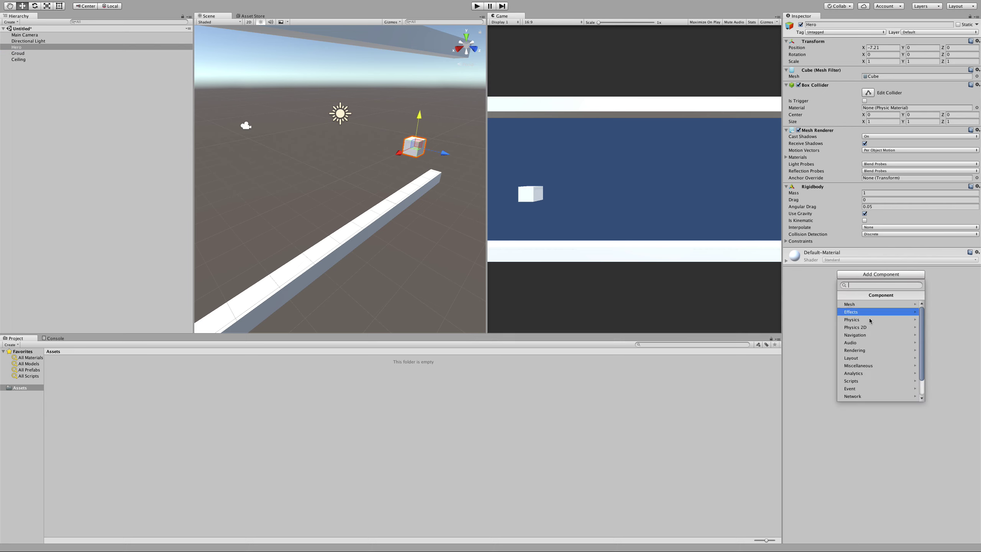
{"action": "scroll", "coordinate": [862, 391], "scroll_direction": "down", "scroll_amount": 1}
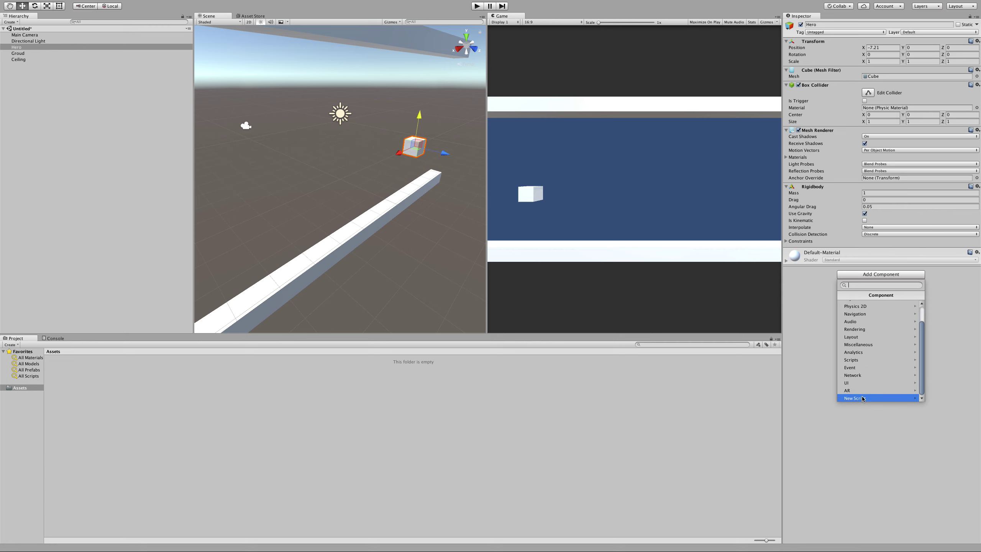
{"action": "left_click", "coordinate": [861, 398]}
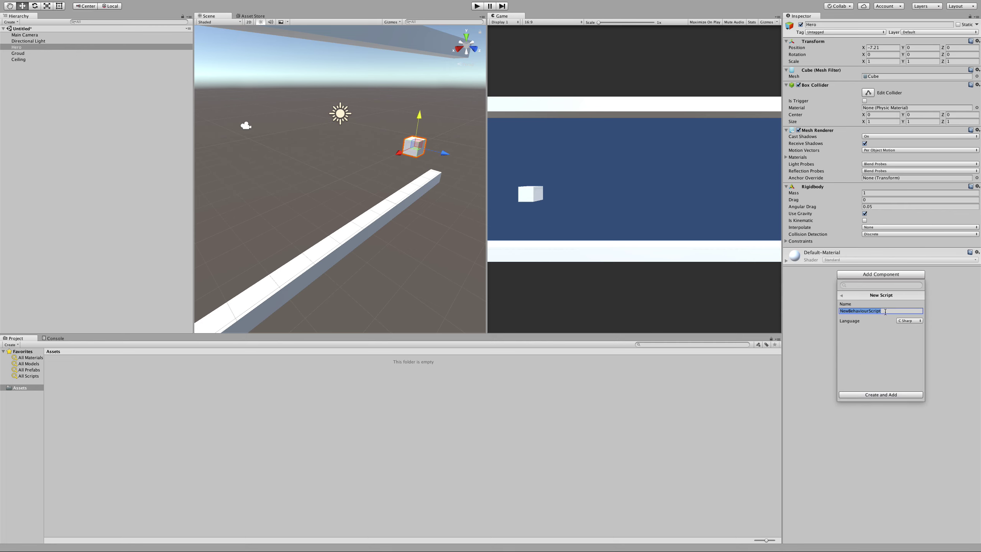
{"action": "type", "text": "fly"}
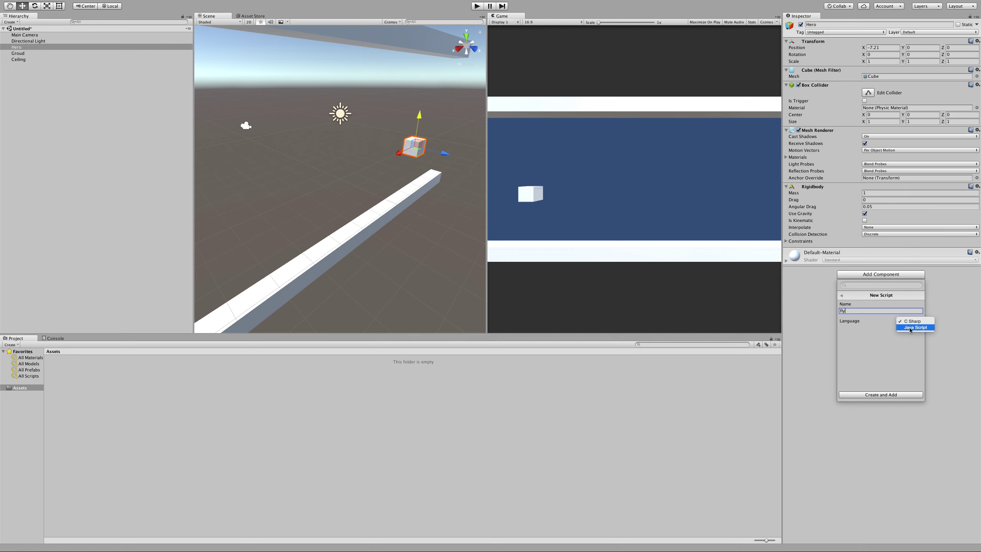
{"action": "left_click", "coordinate": [871, 395]}
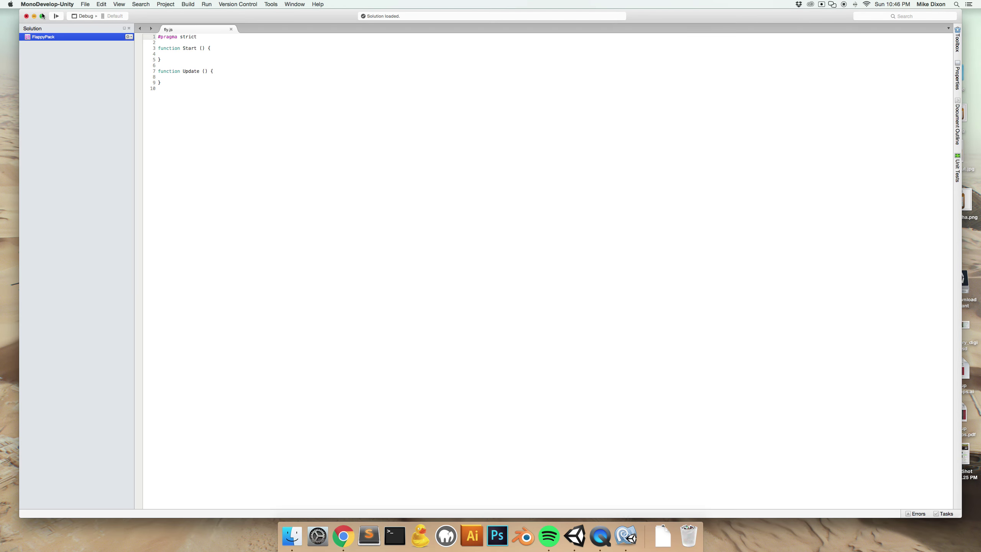
Step: Switch the MonoDevelop window with fly.js to full screen and enlarge the code text
{"action": "left_click", "coordinate": [42, 16]}
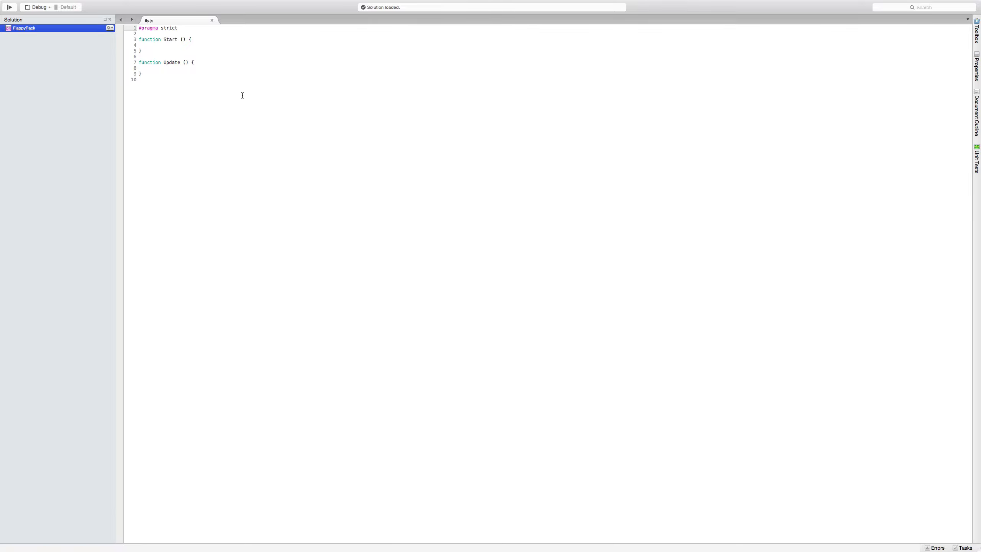
{"action": "key", "text": "super+plus"}
{"action": "key", "text": "super+plus"}
{"action": "key", "text": "super+plus"}
{"action": "key", "text": "super+plus"}
{"action": "key", "text": "super+plus"}
{"action": "key", "text": "super+plus"}
{"action": "key", "text": "super+plus"}
{"action": "key", "text": "super+plus"}
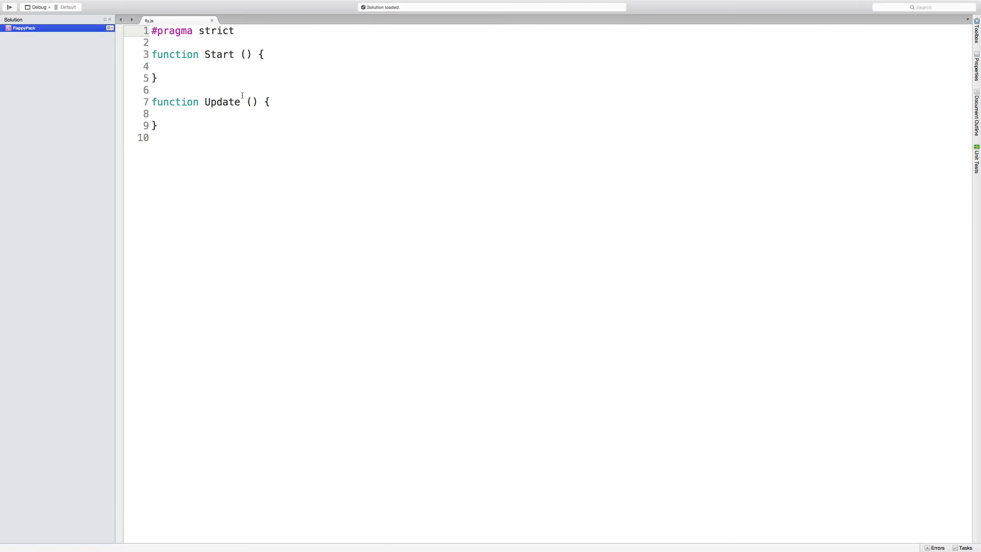
Step: Declare "private var rb: Rigidbody;" on its own line between the #pragma line and the Start function
{"action": "left_click", "coordinate": [217, 67]}
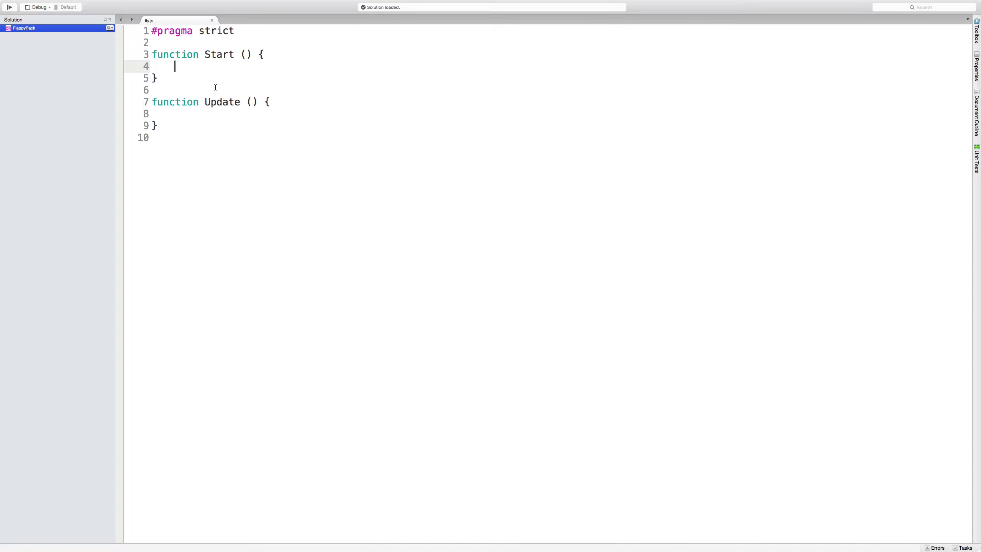
{"action": "left_click", "coordinate": [210, 112]}
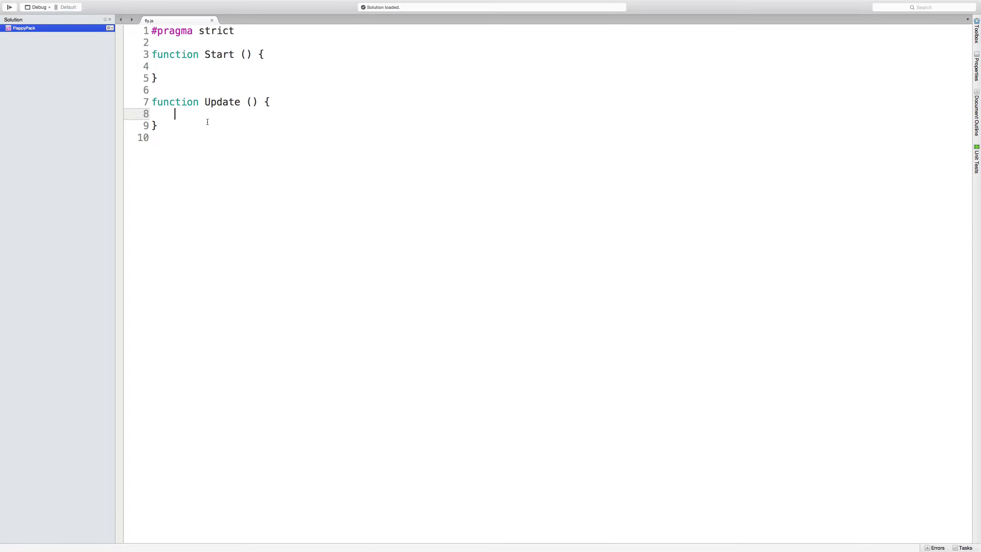
{"action": "left_click", "coordinate": [224, 42]}
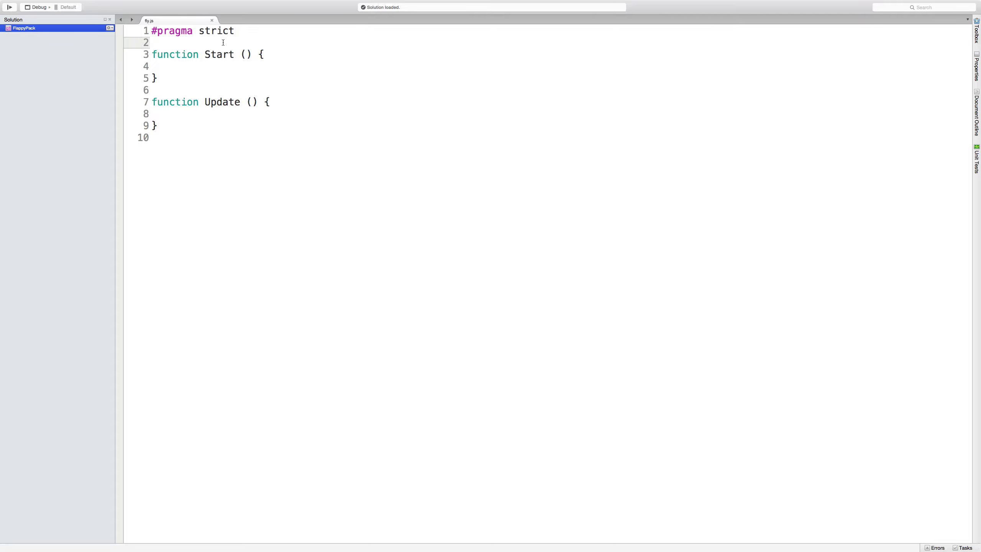
{"action": "key", "text": "Return"}
{"action": "key", "text": "Return"}
{"action": "key", "text": "Up"}
{"action": "type", "text": "publi"}
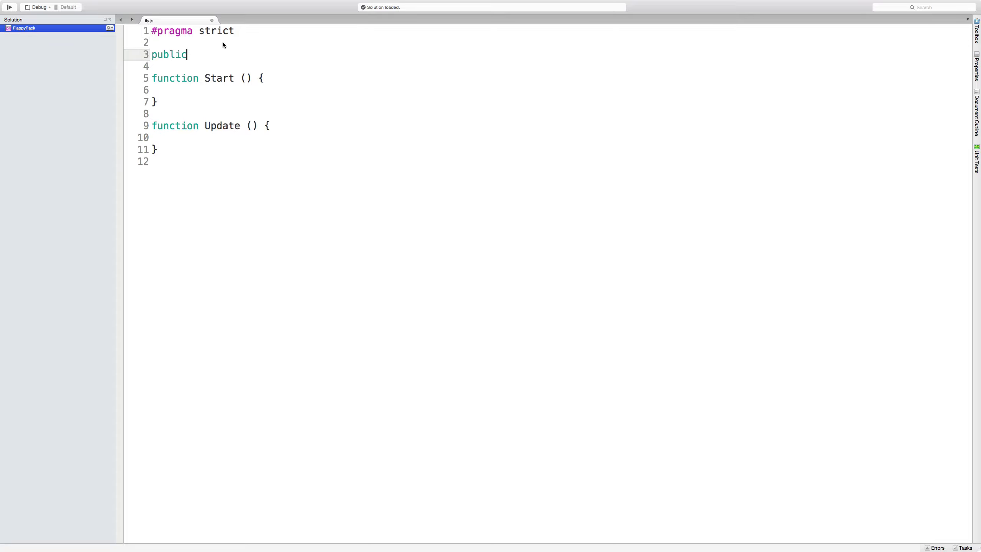
{"action": "key", "text": "BackSpace"}
{"action": "key", "text": "BackSpace"}
{"action": "key", "text": "BackSpace"}
{"action": "key", "text": "BackSpace"}
{"action": "type", "text": "rivate var rb: Rigidbody"}
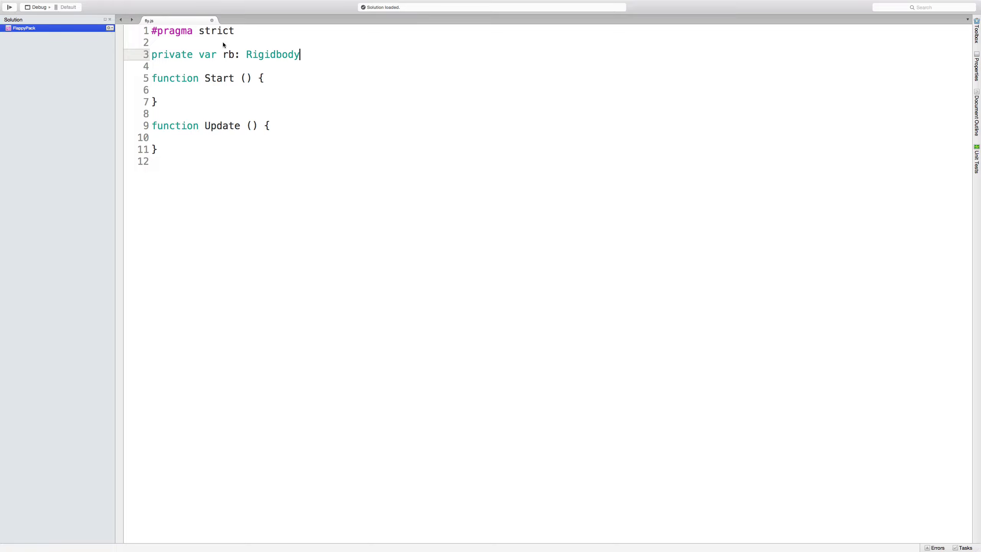
{"action": "type", "text": ";"}
Step: Assign the Rigidbody component to rb inside the Start function with "rb = GetComponent.<Rigidbody>();"
{"action": "left_click", "coordinate": [205, 92]}
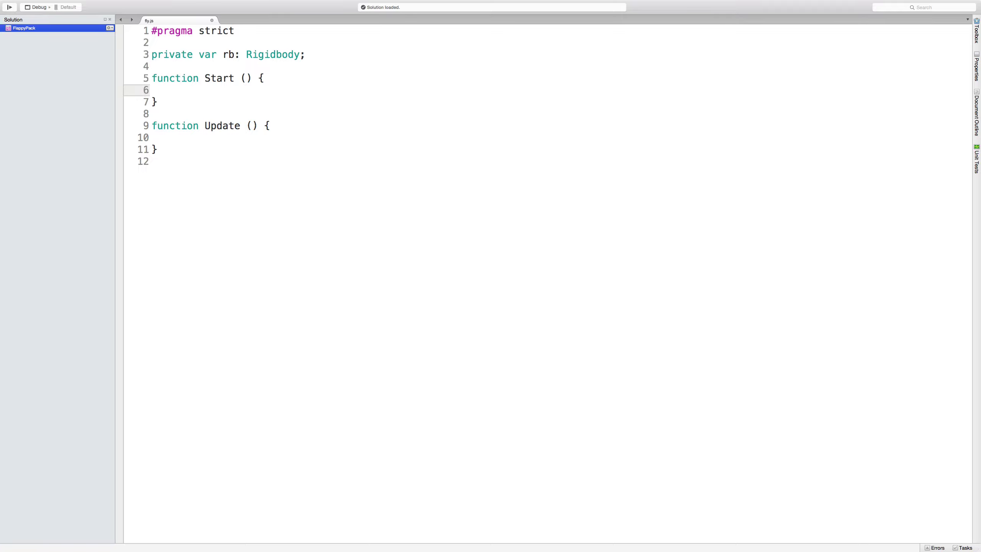
{"action": "type", "text": "rb = GetComponent.<>"}
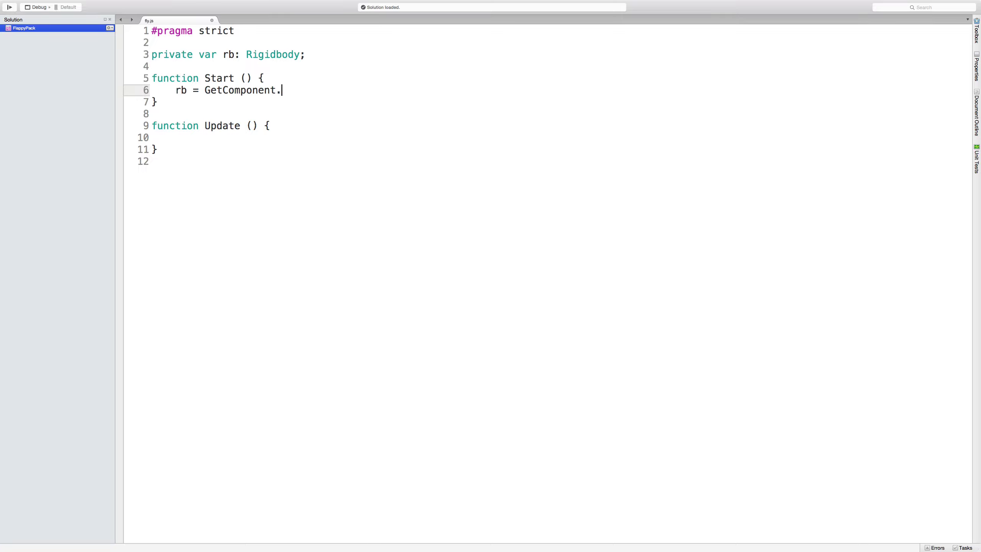
{"action": "key", "text": "Left"}
{"action": "type", "text": "Rigd"}
{"action": "key", "text": "BackSpace"}
{"action": "type", "text": "idbody"}
{"action": "key", "text": "Down"}
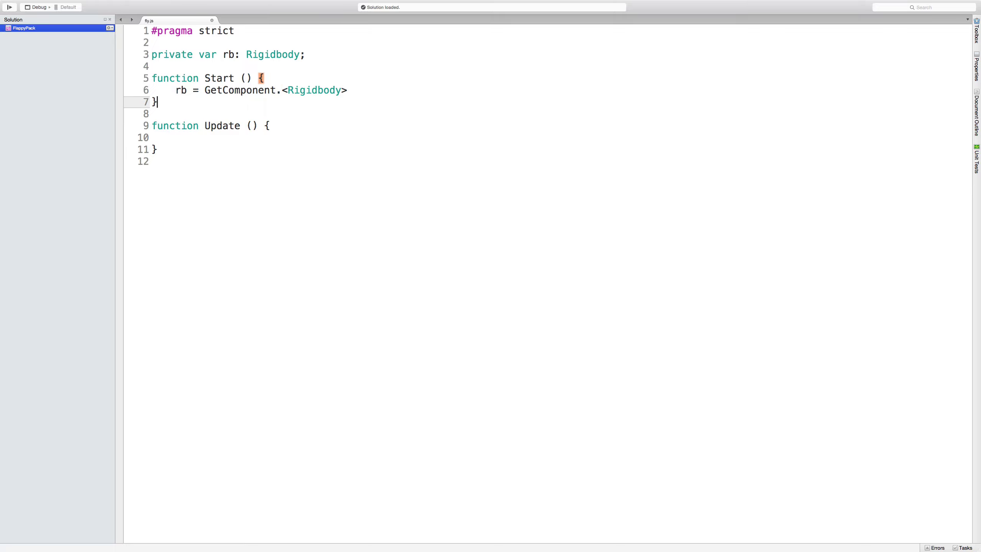
{"action": "left_click", "coordinate": [357, 90]}
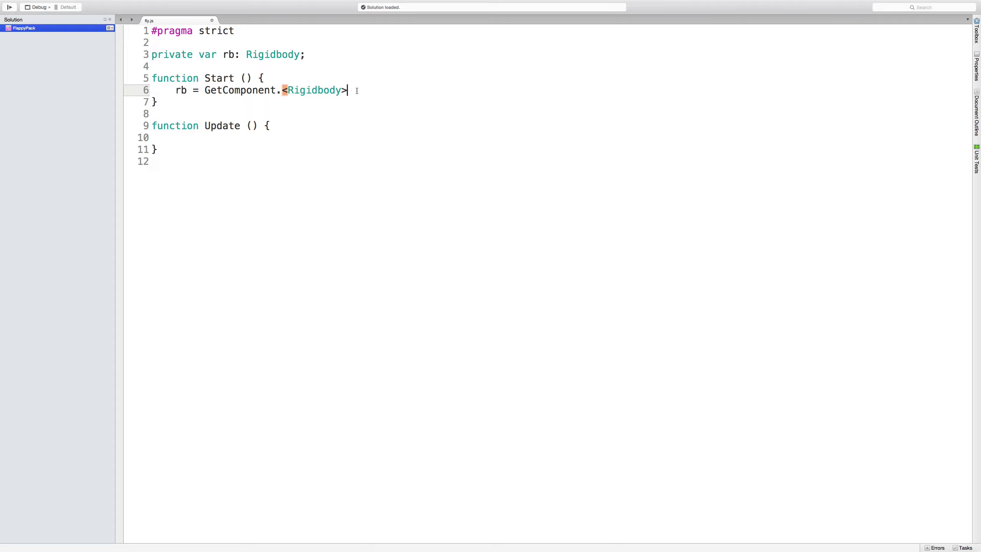
{"action": "type", "text": "();"}
{"action": "double_click", "coordinate": [181, 90]}
{"action": "left_click_drag", "start_coordinate": [205, 91], "coordinate": [443, 89]}
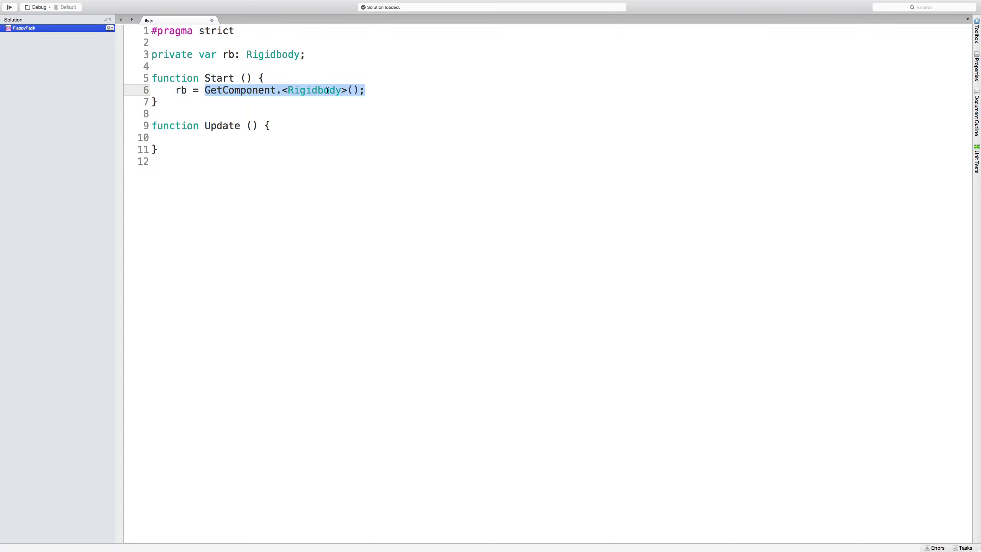
{"action": "left_click", "coordinate": [205, 91]}
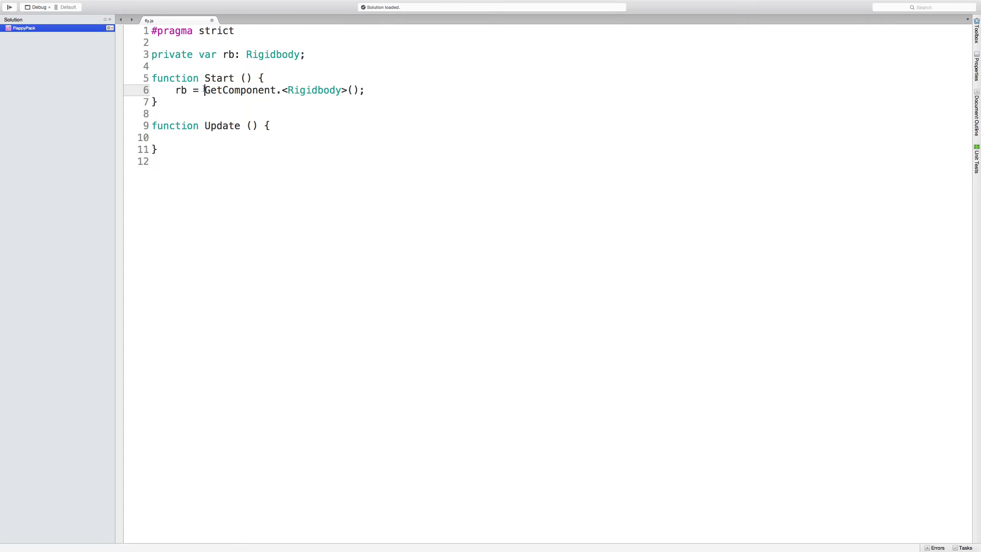
{"action": "type", "text": "here."}
{"action": "key", "text": "BackSpace"}
{"action": "key", "text": "BackSpace"}
{"action": "key", "text": "BackSpace"}
{"action": "key", "text": "BackSpace"}
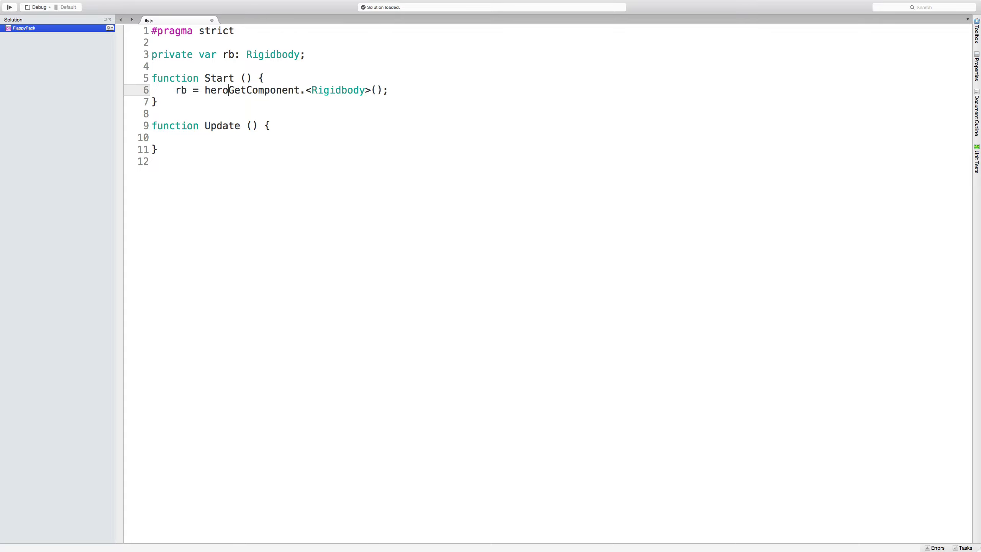
{"action": "key", "text": "BackSpace"}
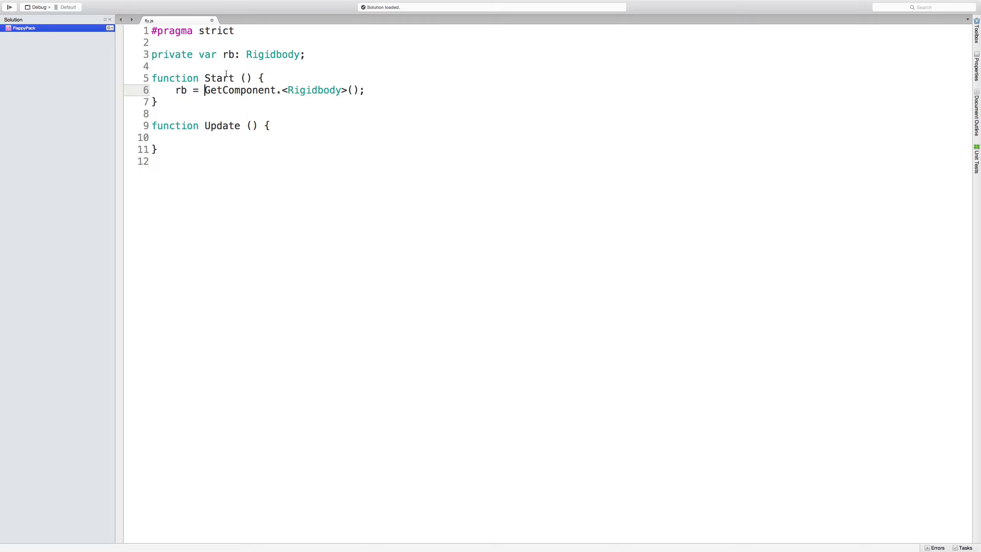
Step: Begin an indented if statement inside the Update function with Input.GetKeyDown as its condition, leaving blank lines around it
{"action": "left_click", "coordinate": [201, 139]}
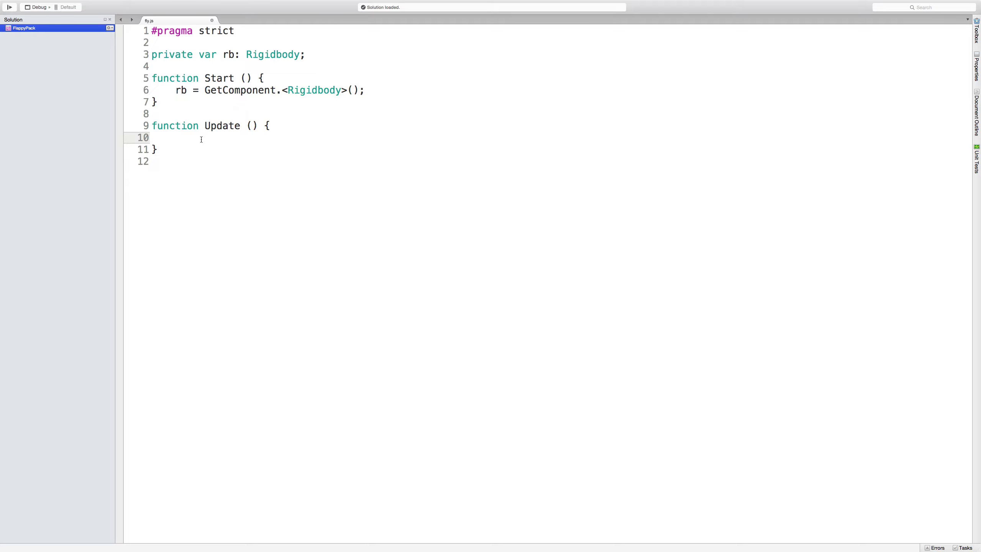
{"action": "key", "text": "Return"}
{"action": "key", "text": "Return"}
{"action": "key", "text": "Up"}
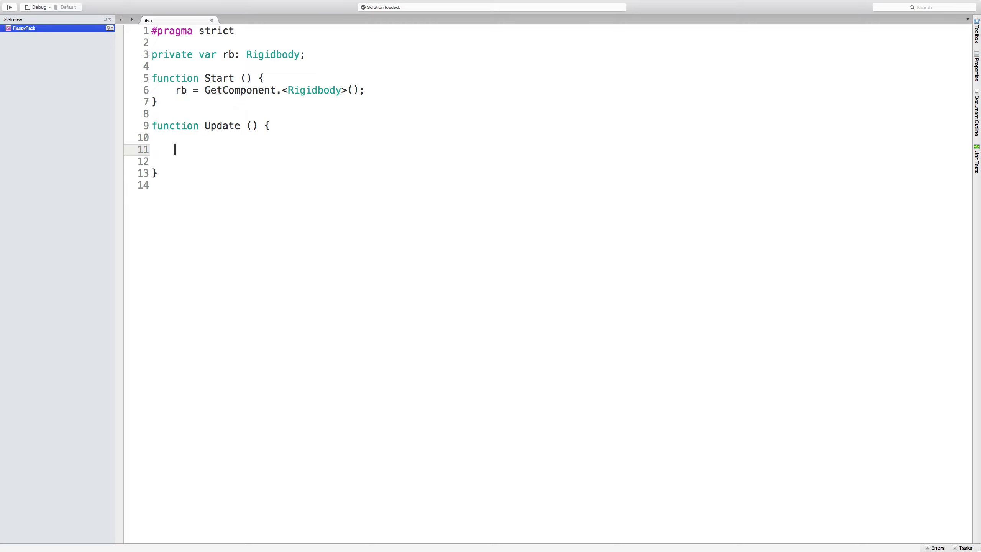
{"action": "type", "text": "if()"}
{"action": "key", "text": "Left"}
{"action": "key", "text": "Left"}
{"action": "type", "text": "Input.GetK"}
{"action": "type", "text": "eyDown"}
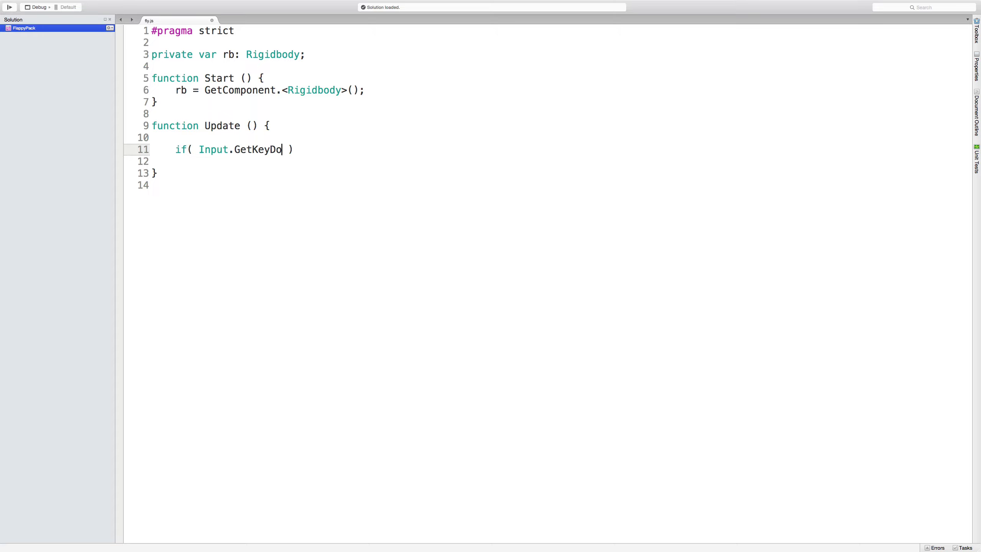
Step: Complete the GetKeyDown condition with the "space" argument and open a braced block with blank lines inside
{"action": "type", "text": "()"}
{"action": "type", "text": "\""}
{"action": "type", "text": "space\""}
{"action": "key", "text": "Right"}
{"action": "key", "text": "Right"}
{"action": "type", "text": "{"}
{"action": "key", "text": "Return"}
{"action": "key", "text": "Return"}
{"action": "key", "text": "Return"}
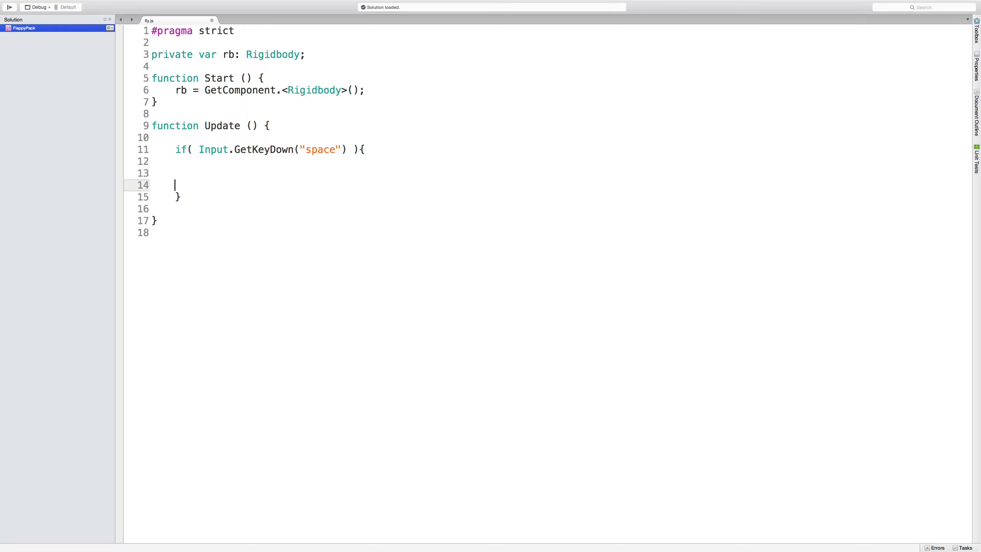
Step: Add "rb.AddForce( Vector3.up, ForceMode.Impulse );" as an indented line inside the space-key if block
{"action": "key", "text": "Up"}
{"action": "key", "text": "Tab"}
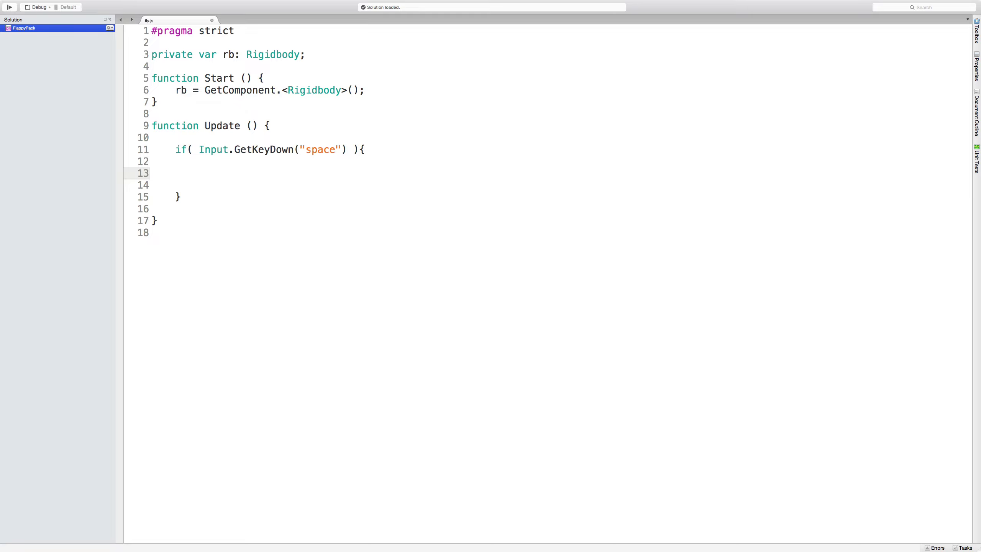
{"action": "type", "text": "rb.AddForce();"}
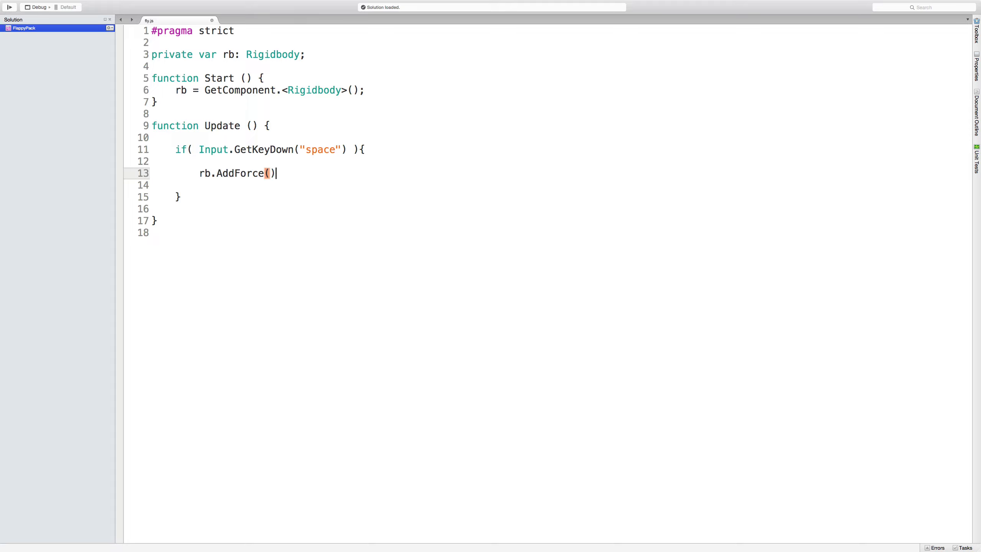
{"action": "key", "text": "Left"}
{"action": "key", "text": "Left"}
{"action": "key", "text": "Left"}
{"action": "type", "text": "Vector"}
{"action": "type", "text": "3.up"}
{"action": "type", "text": ", "}
{"action": "type", "text": "ForceMode."}
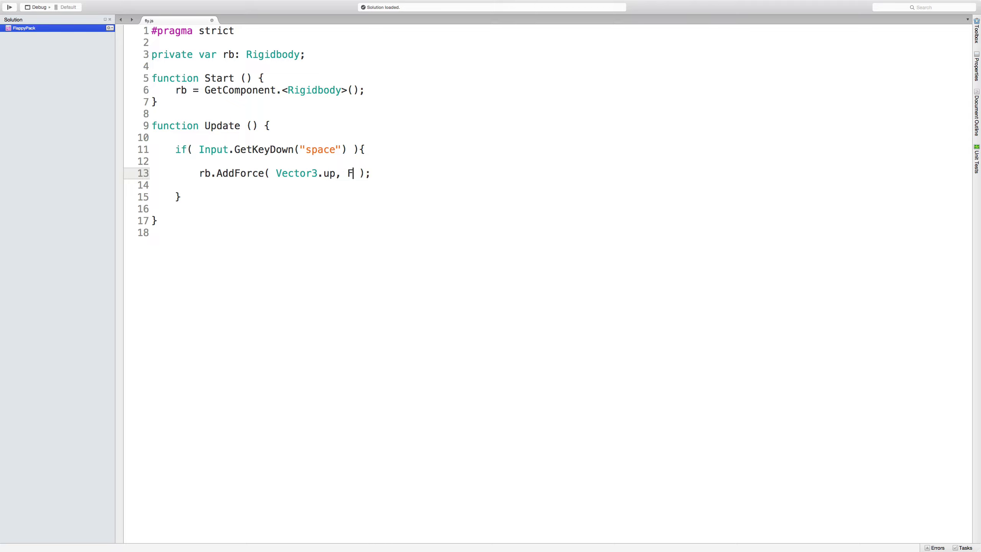
{"action": "type", "text": "Impulse"}
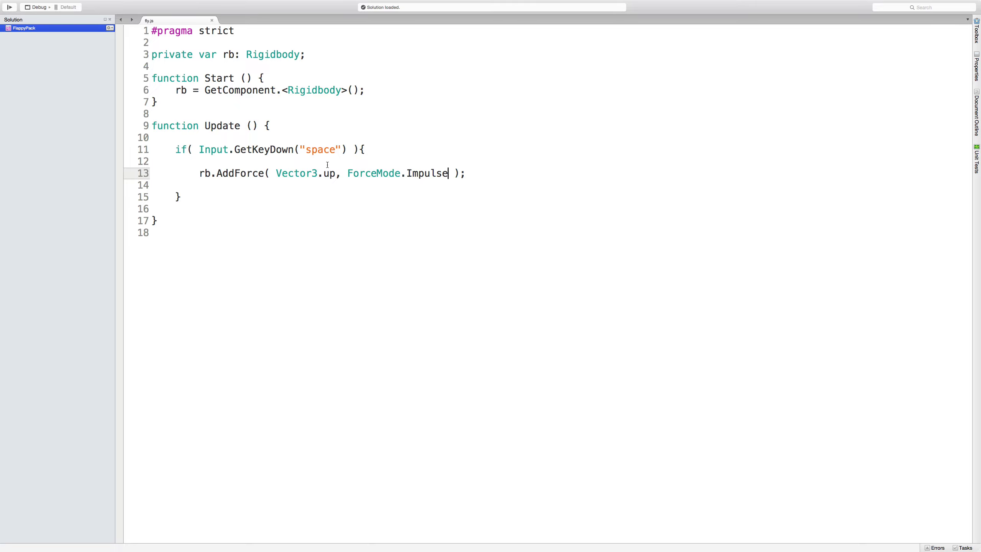
Step: Switch to Unity and play the scene briefly to test the Hero's upward impulse
{"action": "key", "text": "super+Tab"}
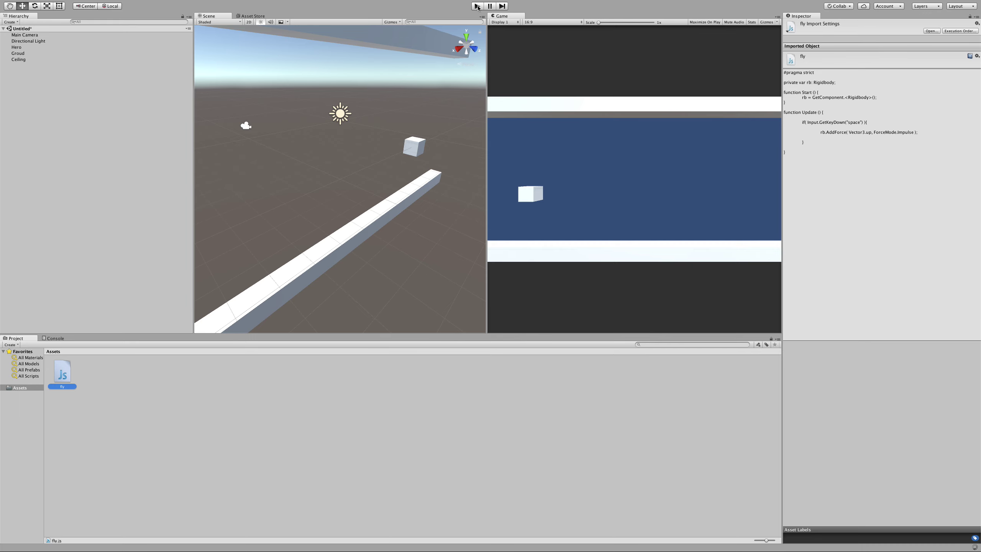
{"action": "left_click", "coordinate": [478, 6]}
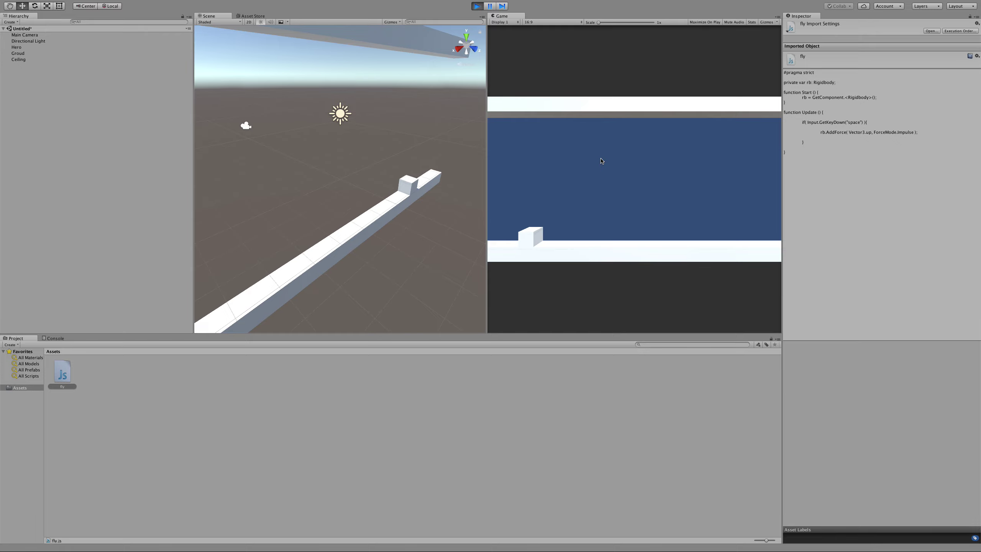
{"action": "left_click", "coordinate": [478, 6]}
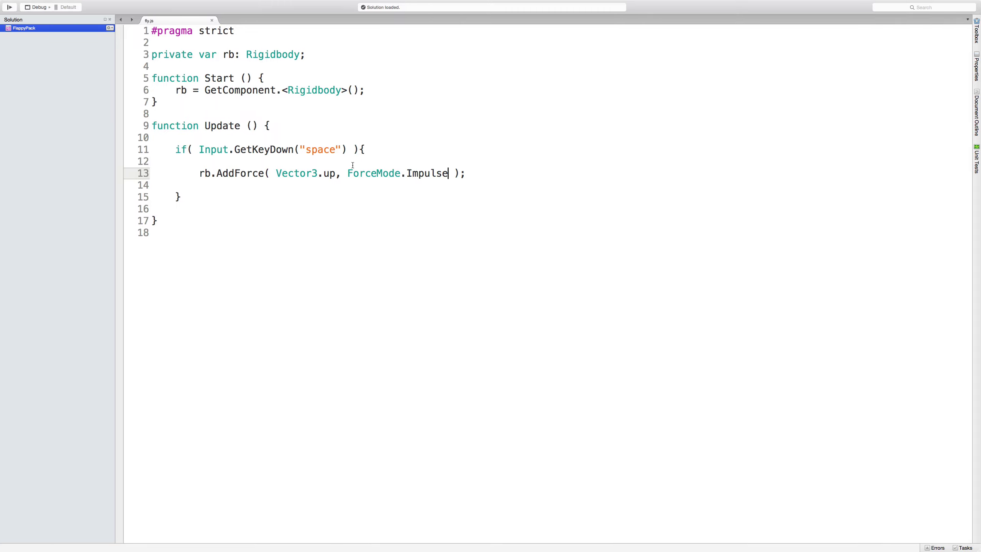
Step: Declare "public var power: int;" in fly.js on a new line above the rb declaration
{"action": "left_click", "coordinate": [336, 174]}
{"action": "left_click", "coordinate": [300, 41]}
{"action": "key", "text": "Return"}
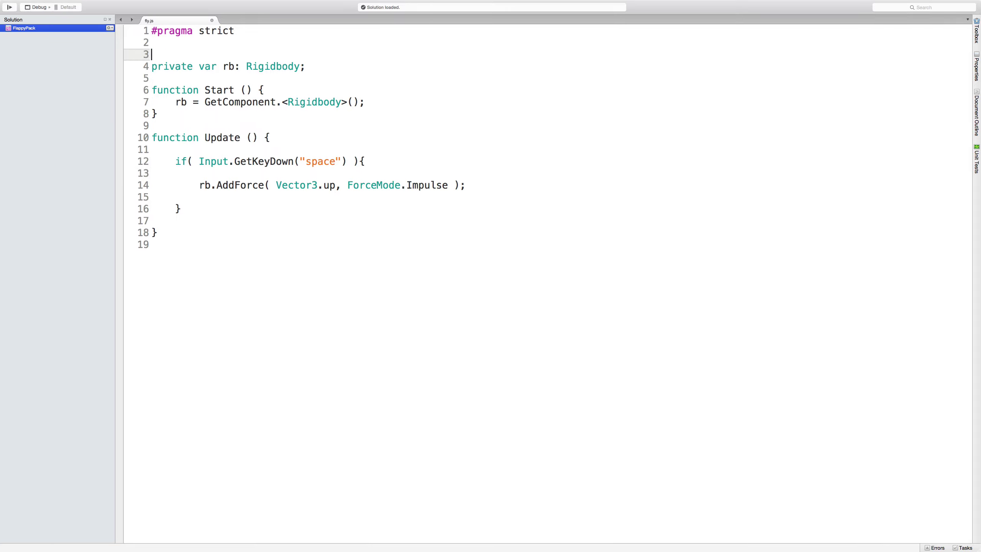
{"action": "type", "text": "public "}
{"action": "type", "text": "var power"}
{"action": "type", "text": ":int'"}
{"action": "key", "text": "Right"}
{"action": "key", "text": "BackSpace"}
{"action": "type", "text": ";"}
{"action": "key", "text": "Left"}
{"action": "key", "text": "Left"}
{"action": "key", "text": "Left"}
{"action": "key", "text": "BackSpace"}
{"action": "key", "text": "Right"}
Step: Multiply Vector3.up by power in the AddForce call
{"action": "left_click", "coordinate": [336, 188]}
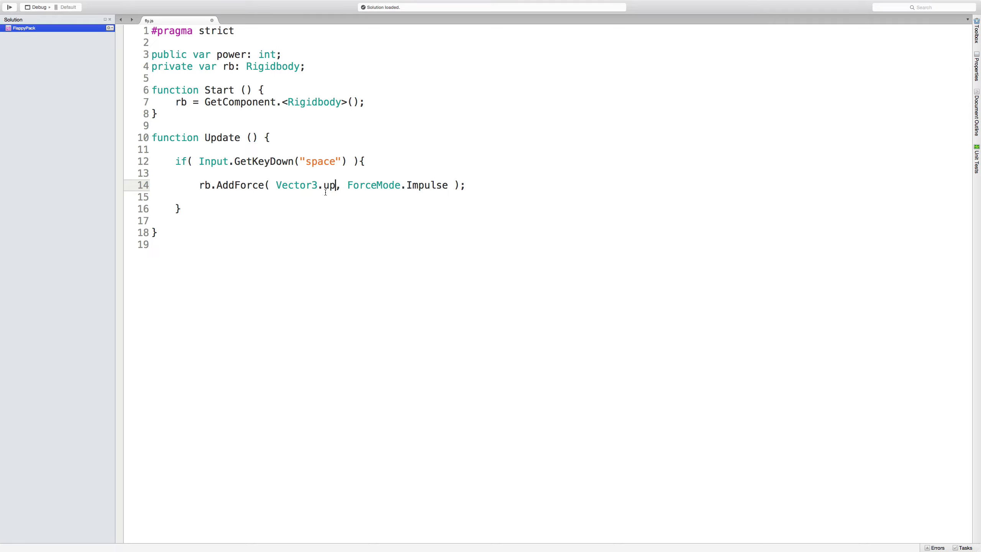
{"action": "type", "text": "* "}
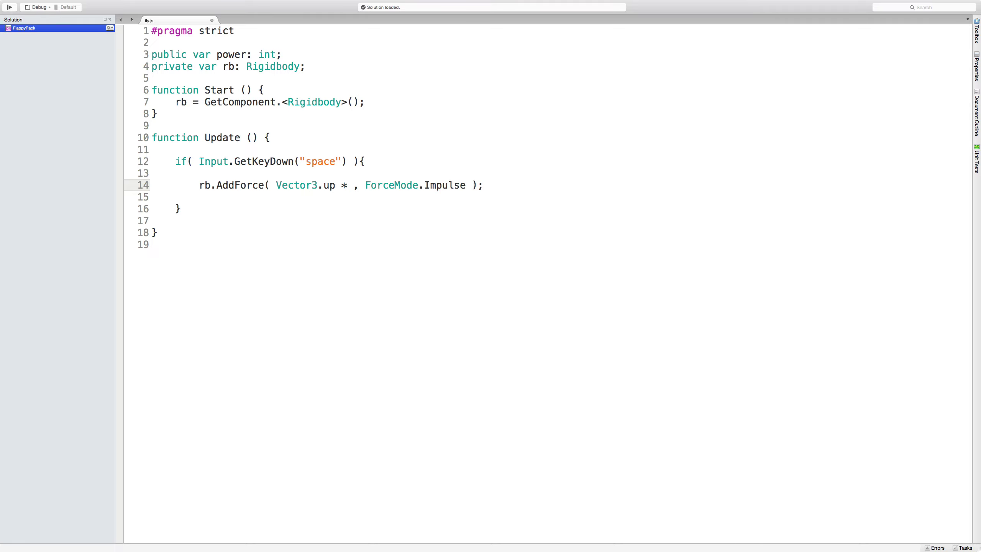
{"action": "type", "text": "power"}
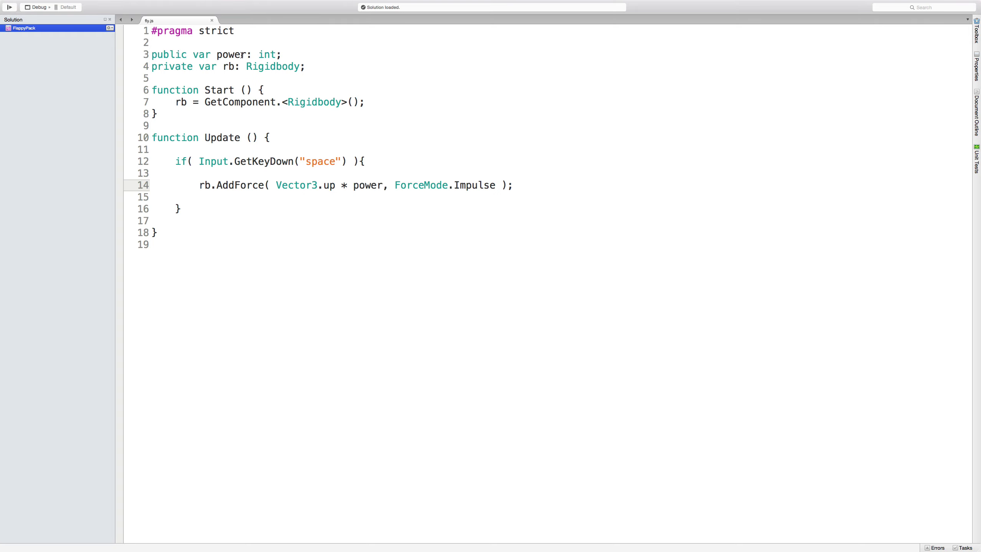
Step: Switch to Unity and set the Power value of Hero's Fly script to 5
{"action": "key", "text": "super+Tab"}
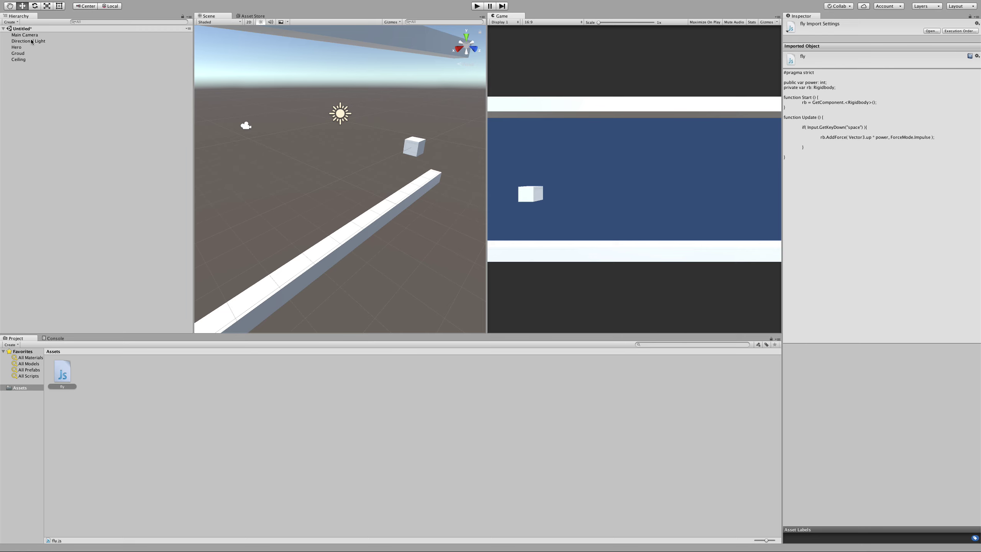
{"action": "left_click", "coordinate": [21, 48]}
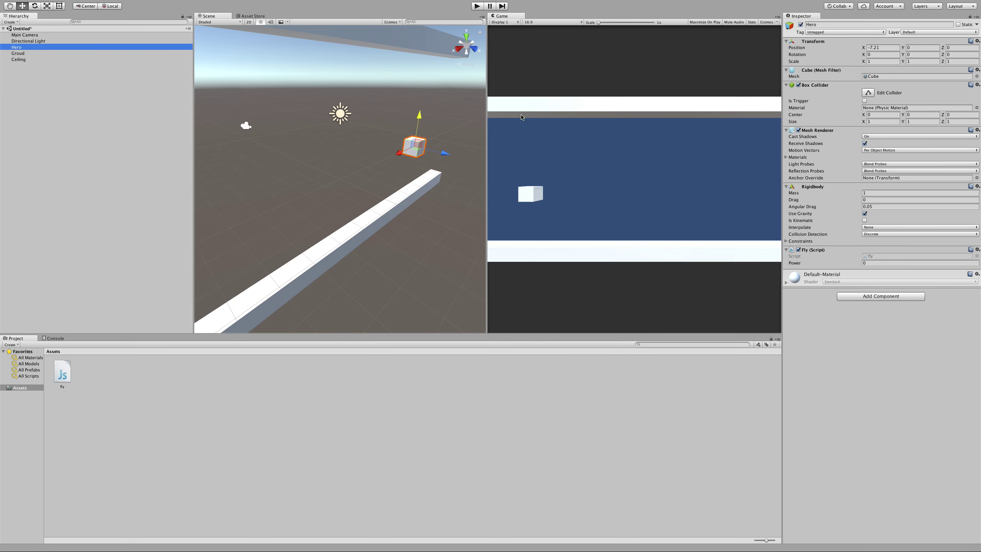
{"action": "left_click", "coordinate": [884, 262]}
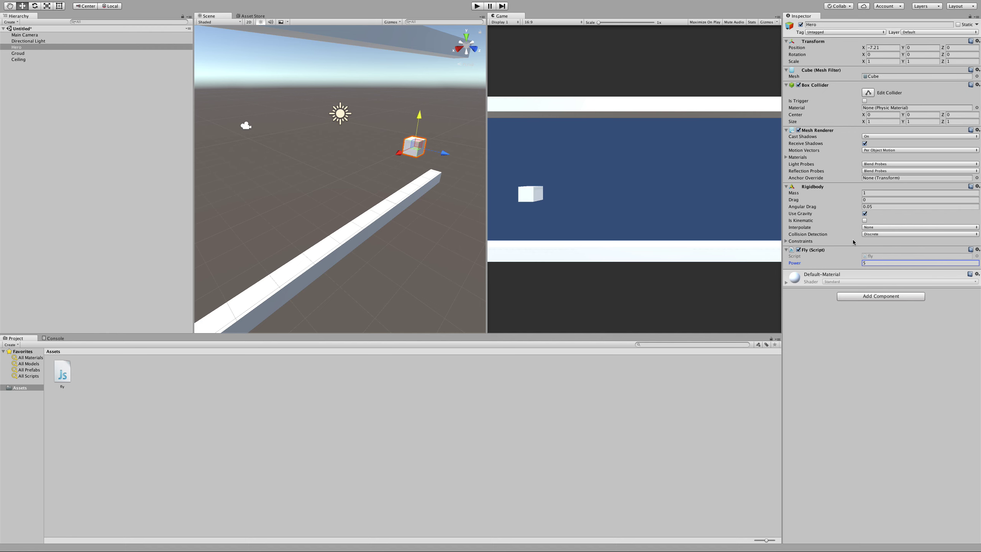
Step: Play the scene with the game view focused and make Hero fly repeatedly to test the current power
{"action": "left_click", "coordinate": [478, 6]}
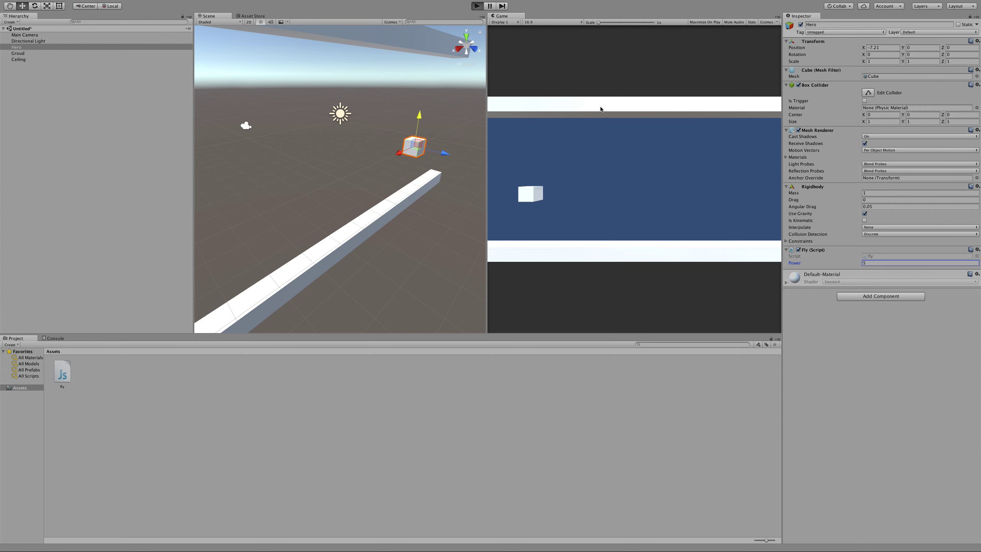
{"action": "left_click", "coordinate": [601, 109]}
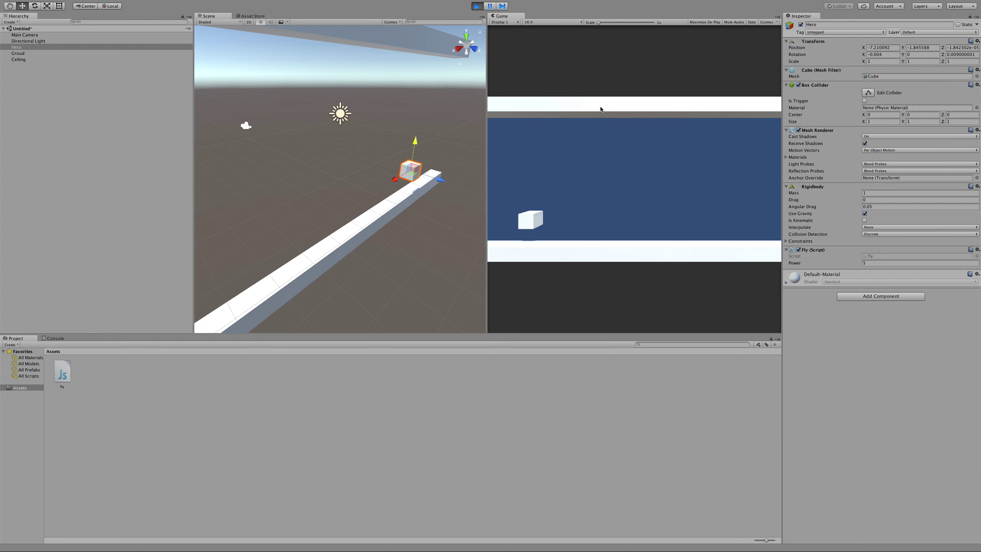
{"action": "left_click", "coordinate": [601, 109]}
{"action": "left_click", "coordinate": [601, 108]}
{"action": "left_click", "coordinate": [601, 109]}
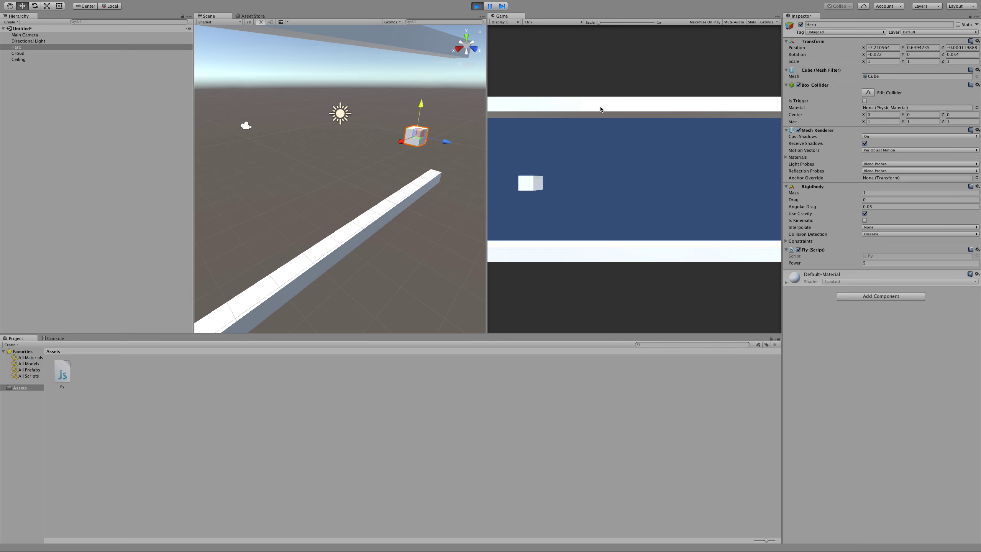
{"action": "left_click", "coordinate": [600, 108]}
{"action": "left_click", "coordinate": [600, 108]}
{"action": "left_click", "coordinate": [600, 109]}
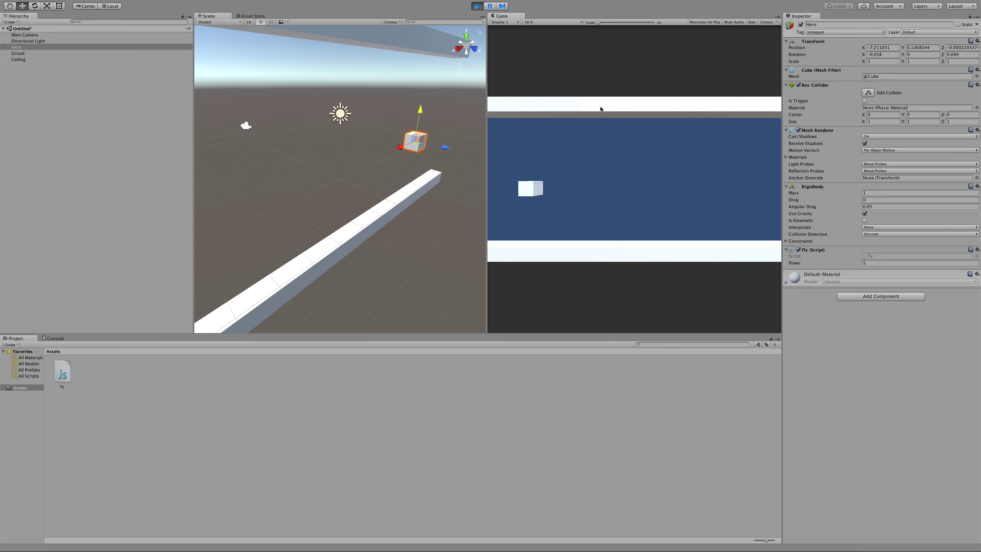
Step: Try a Power value of 7 on Hero's Fly script while the game runs, test the flying, and stop playback
{"action": "left_click", "coordinate": [871, 264]}
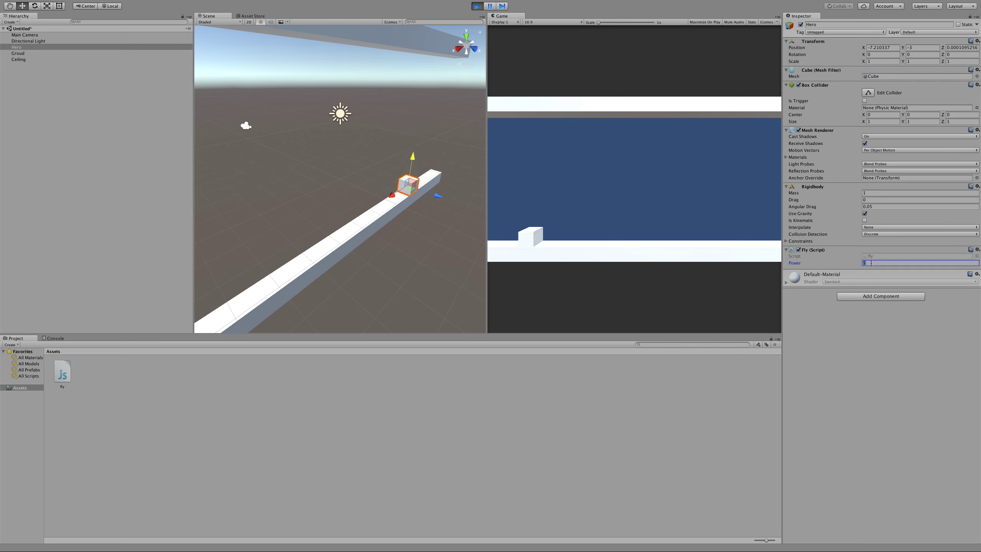
{"action": "left_click", "coordinate": [607, 194]}
{"action": "left_click", "coordinate": [607, 194]}
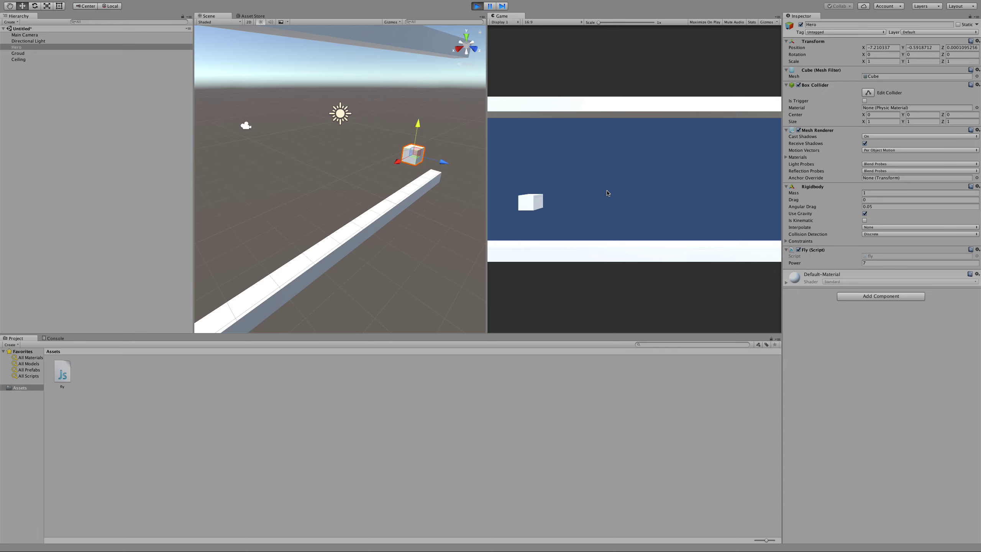
{"action": "left_click", "coordinate": [608, 193]}
{"action": "left_click", "coordinate": [607, 193]}
{"action": "left_click", "coordinate": [607, 193]}
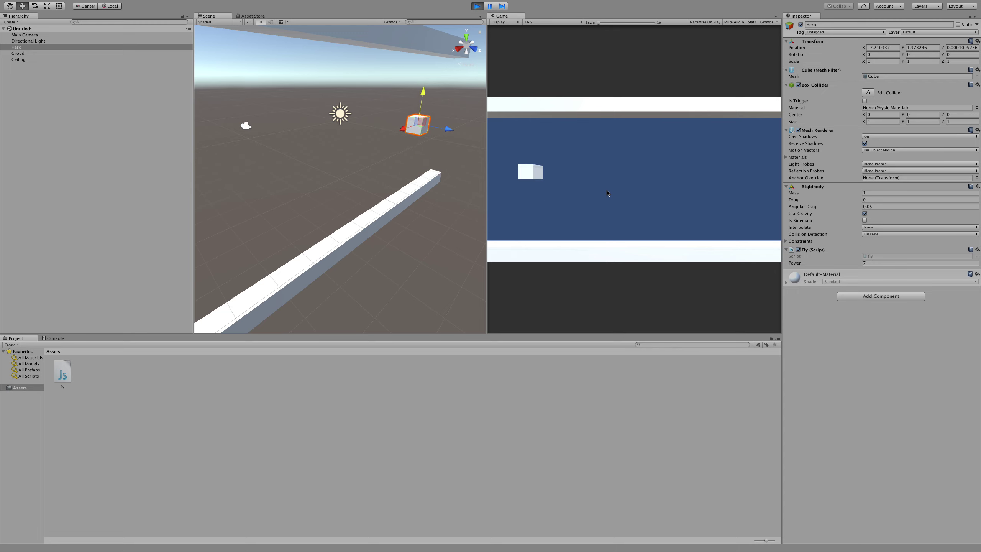
{"action": "left_click", "coordinate": [607, 193]}
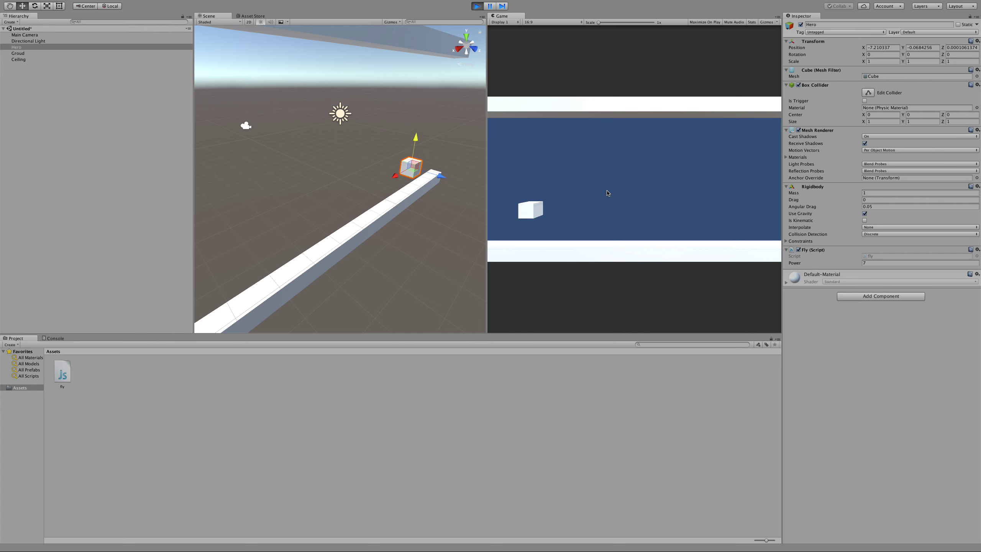
{"action": "left_click", "coordinate": [476, 7]}
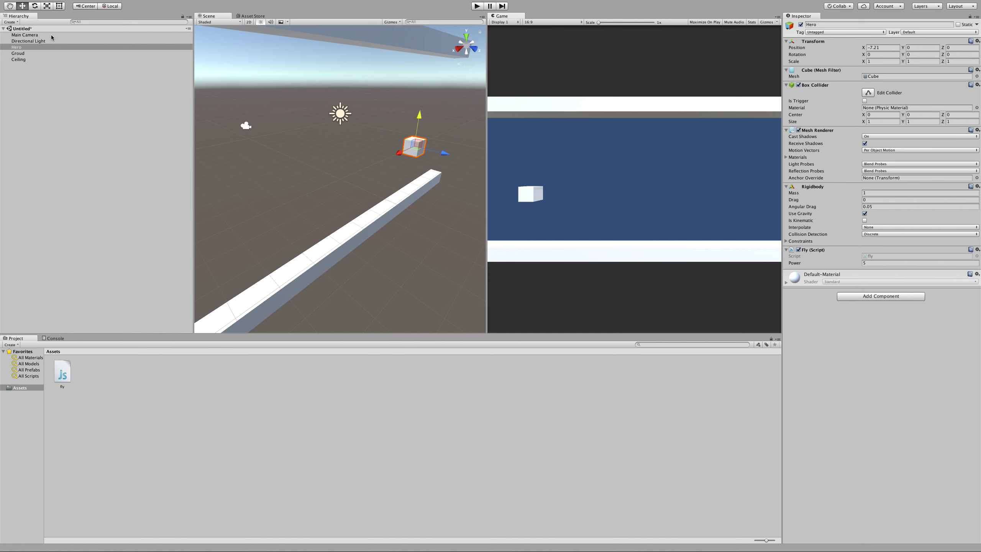
Step: Create a 3D cube named Barrier and stretch it vertically to a Y scale of about 3.3
{"action": "mouse_move", "coordinate": [210, 2]}
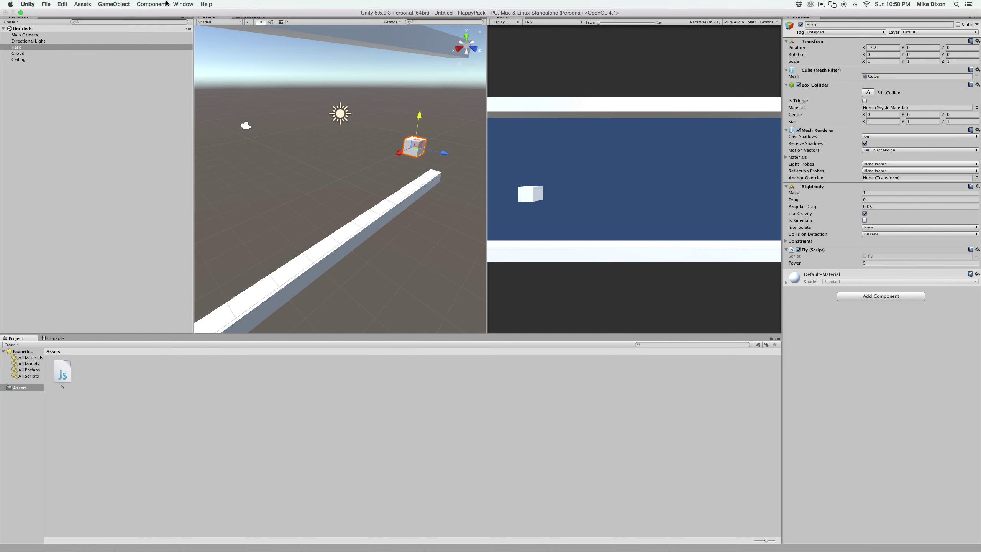
{"action": "left_click", "coordinate": [114, 5]}
{"action": "mouse_move", "coordinate": [124, 32]}
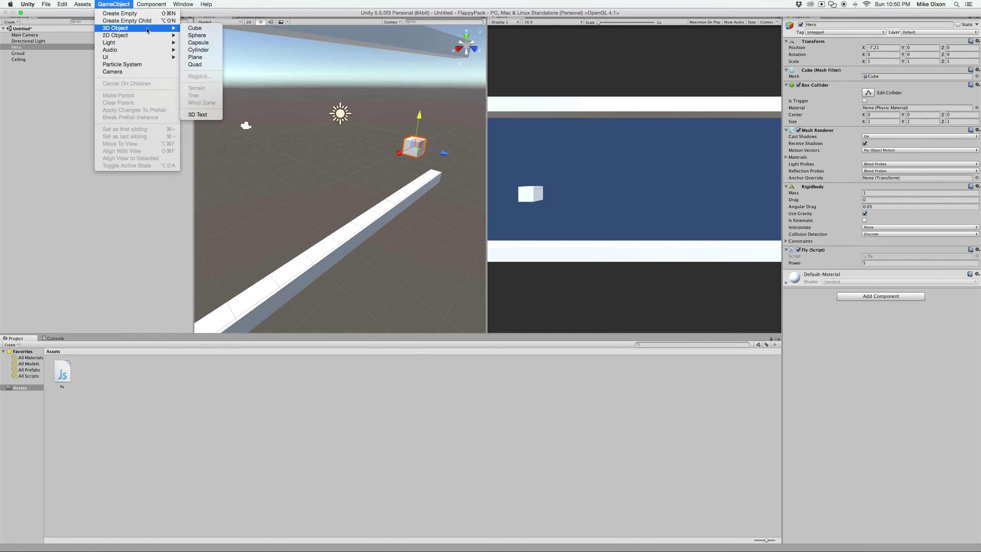
{"action": "left_click", "coordinate": [200, 29]}
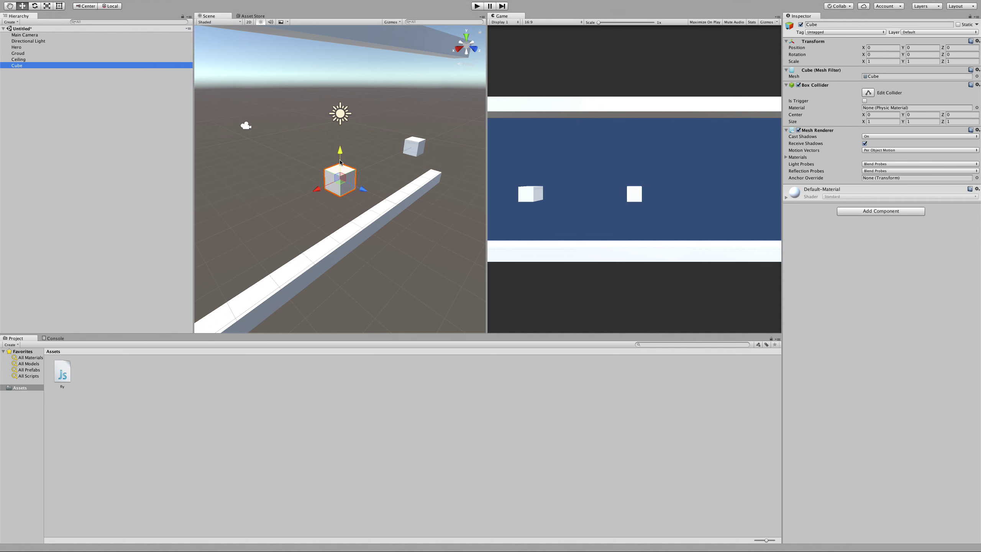
{"action": "key", "text": "r"}
{"action": "left_click_drag", "start_coordinate": [340, 150], "coordinate": [345, 83]}
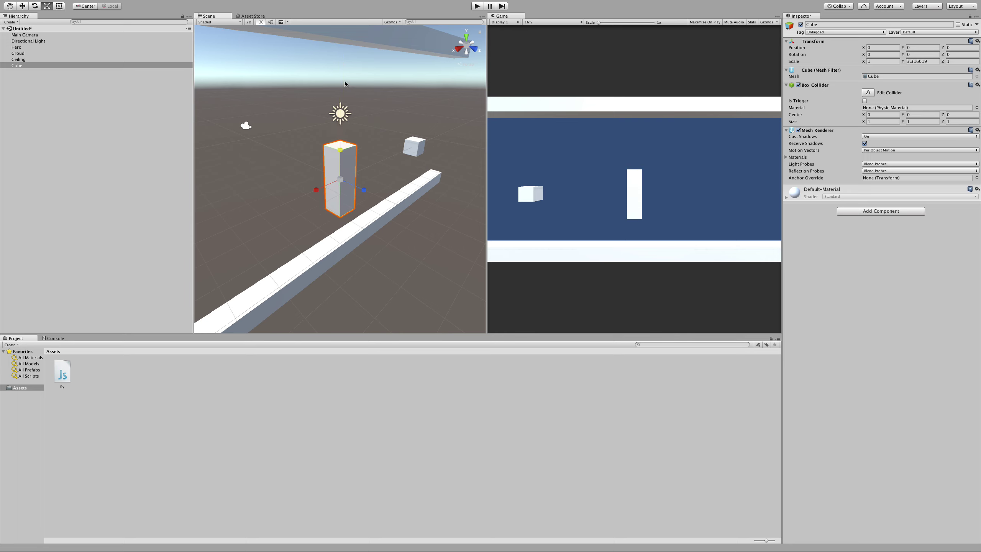
{"action": "left_click", "coordinate": [847, 24]}
{"action": "type", "text": "Barrier"}
Step: Add a new Java Script component named moveLevel to Barrier
{"action": "left_click", "coordinate": [891, 211]}
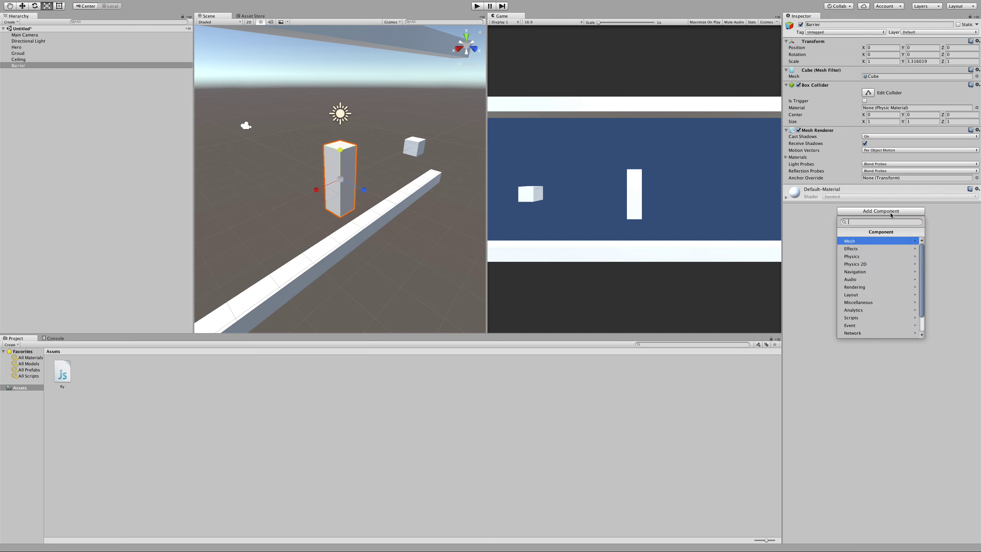
{"action": "scroll", "coordinate": [868, 314], "scroll_direction": "down", "scroll_amount": 2}
{"action": "left_click", "coordinate": [857, 334]}
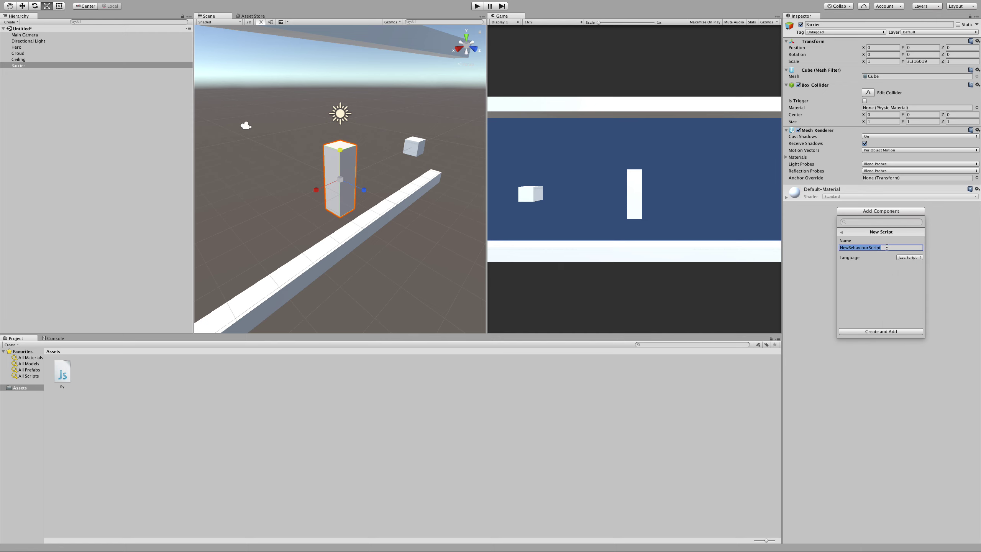
{"action": "type", "text": "obstacle"}
{"action": "double_click", "coordinate": [887, 247]}
{"action": "type", "text": "moveLevel"}
{"action": "key", "text": "Return"}
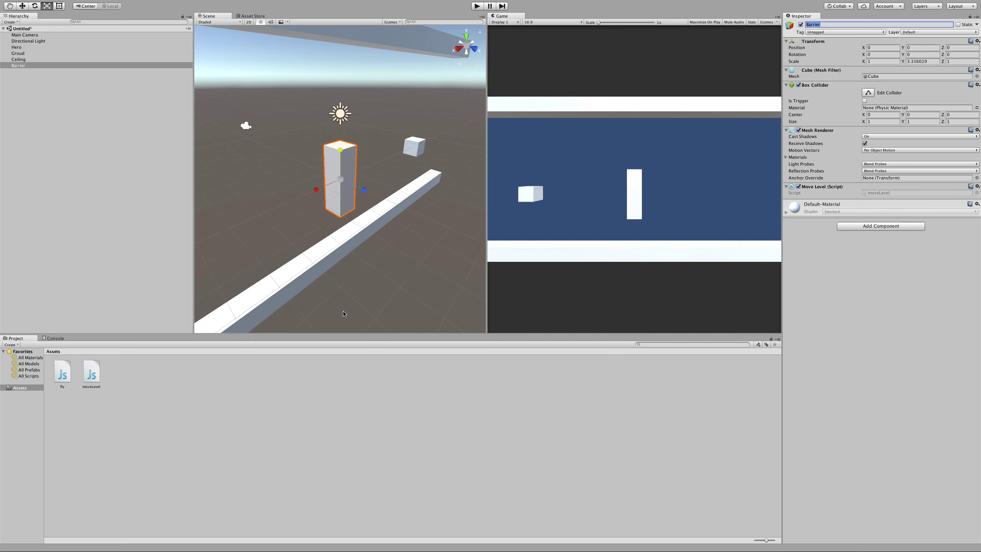
Step: Open the moveLevel script and write transform.Translate on its own line inside the Update function
{"action": "double_click", "coordinate": [90, 373]}
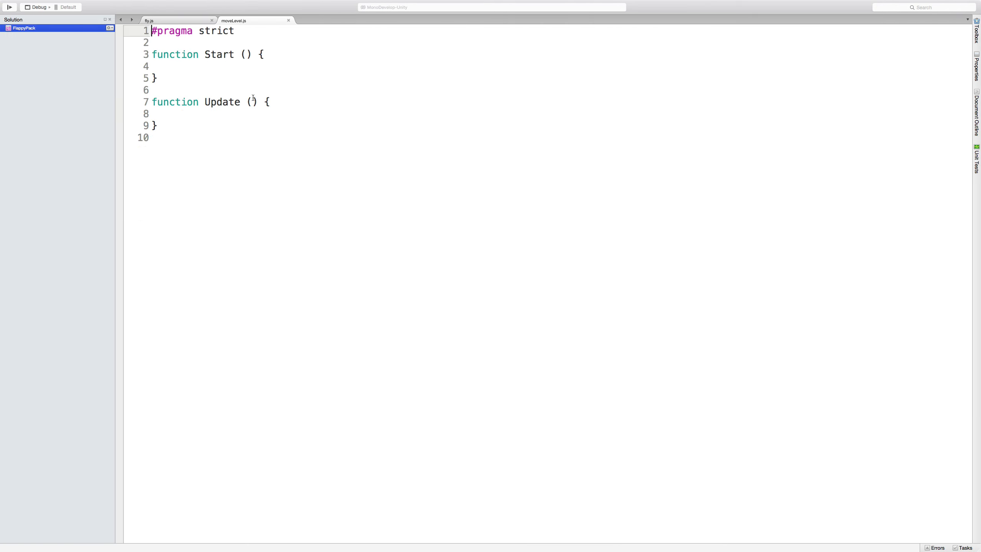
{"action": "left_click", "coordinate": [210, 114]}
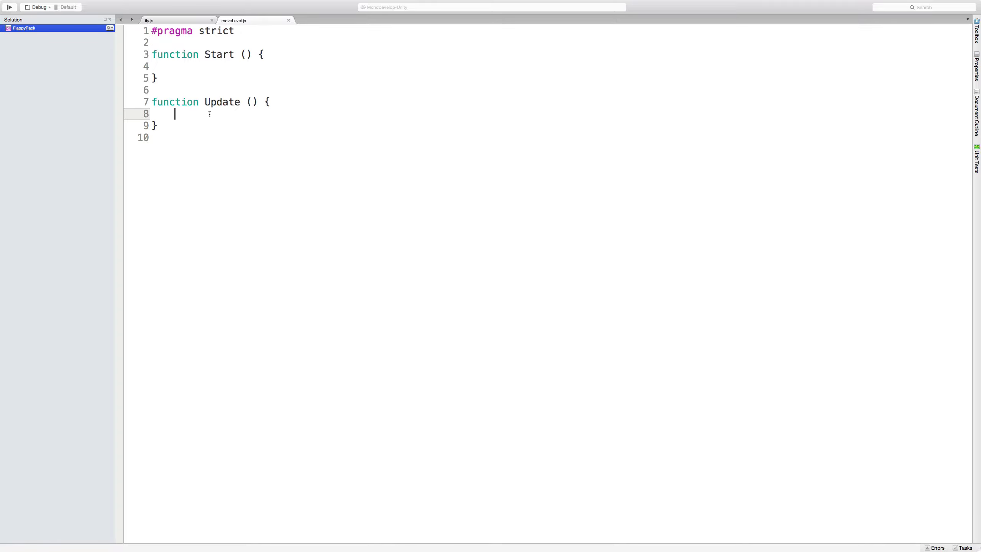
{"action": "key", "text": "Return"}
{"action": "key", "text": "Return"}
{"action": "key", "text": "Up"}
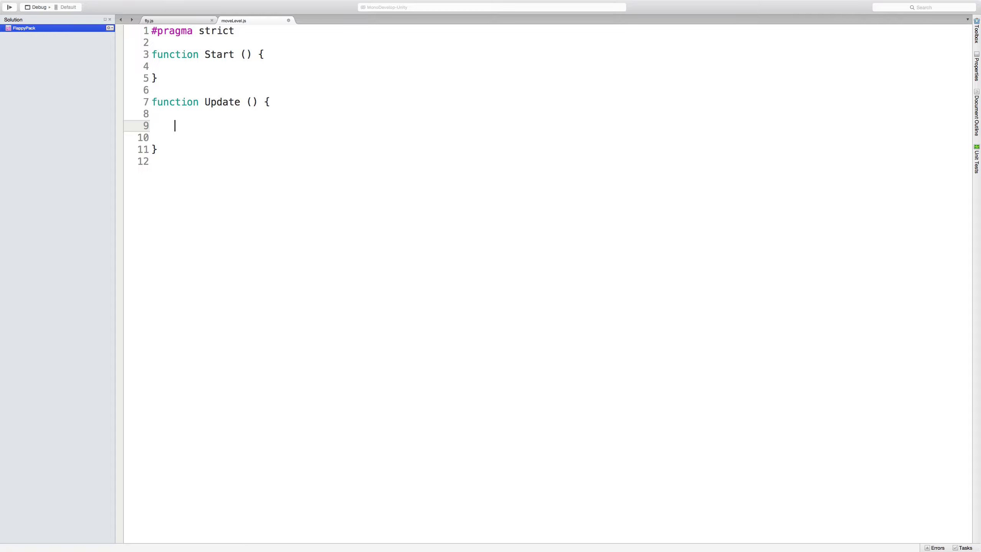
{"action": "type", "text": "transform.Translate"}
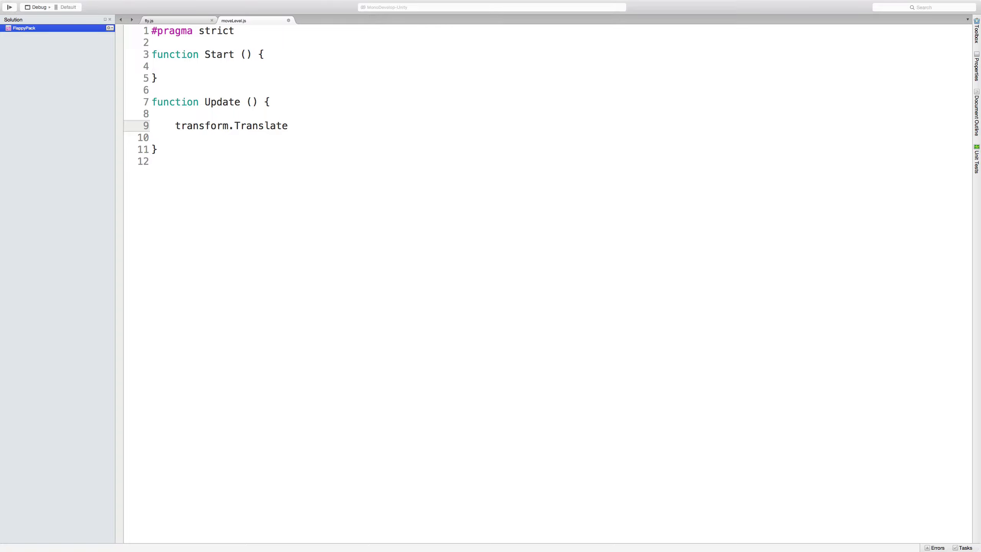
{"action": "left_click", "coordinate": [175, 126]}
{"action": "type", "text": "barrier."}
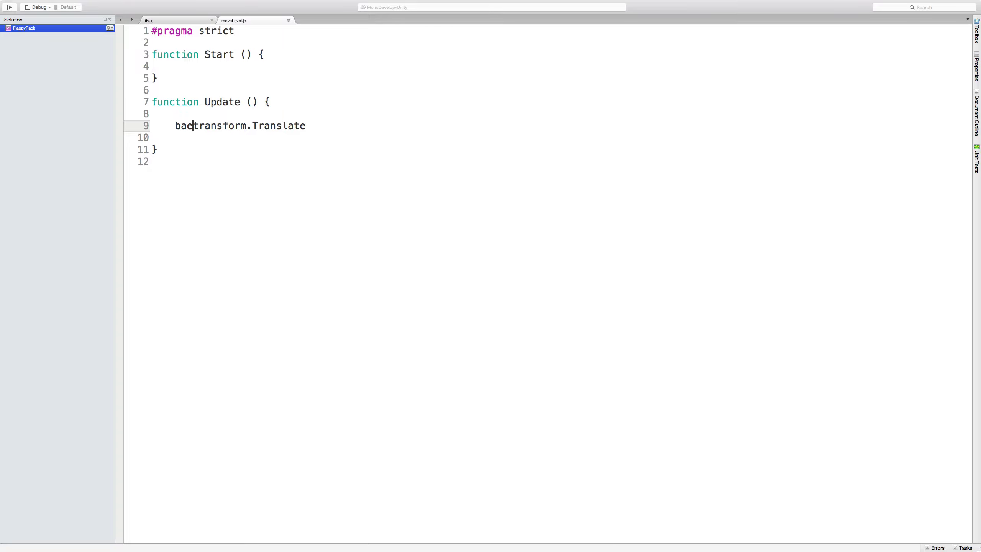
{"action": "key", "text": "BackSpace"}
{"action": "key", "text": "BackSpace"}
{"action": "key", "text": "BackSpace"}
{"action": "key", "text": "BackSpace"}
{"action": "key", "text": "BackSpace"}
{"action": "key", "text": "BackSpace"}
{"action": "key", "text": "BackSpace"}
{"action": "key", "text": "BackSpace"}
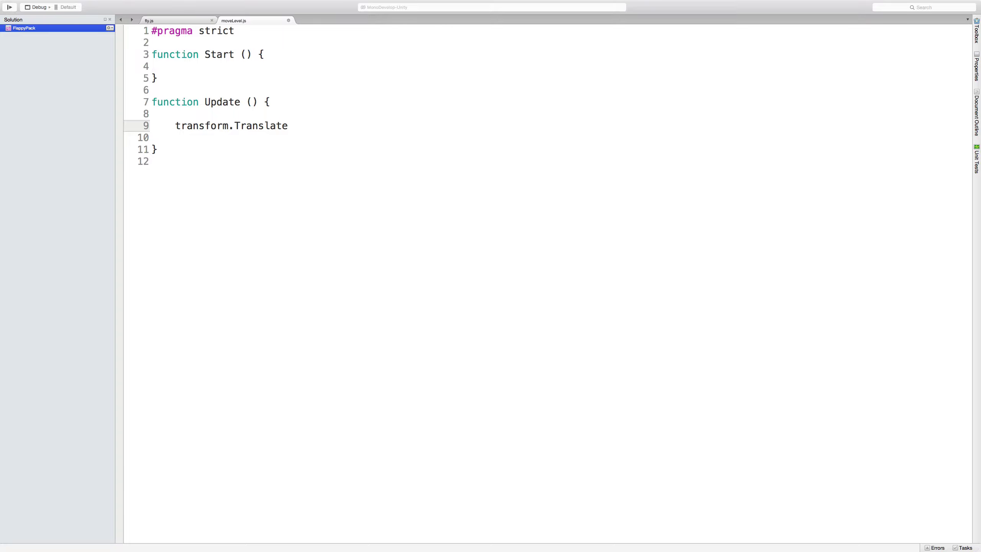
Step: Complete the Translate call with Vector3.left as its argument in parentheses and a closing semicolon
{"action": "left_click", "coordinate": [291, 126]}
{"action": "type", "text": "("}
{"action": "key", "text": "Left"}
{"action": "type", "text": "Vector"}
{"action": "type", "text": "3.left"}
{"action": "type", "text": ","}
{"action": "key", "text": "BackSpace"}
{"action": "key", "text": "Right"}
{"action": "key", "text": "Right"}
{"action": "type", "text": ";"}
{"action": "key", "text": "Left"}
{"action": "key", "text": "Left"}
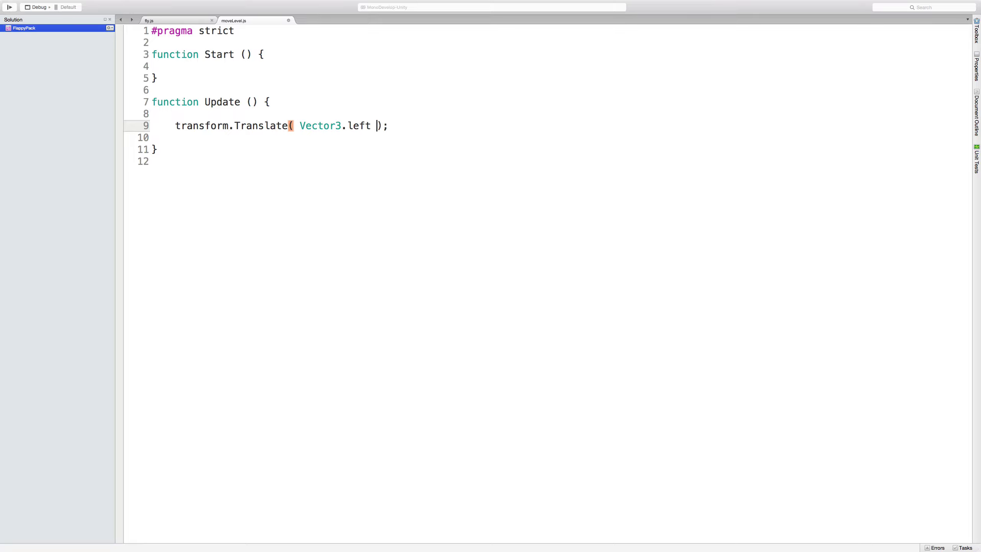
Step: Multiply Vector3.left by Time.deltaTime in the Translate call and save the script
{"action": "type", "text": "* Time.det"}
{"action": "key", "text": "BackSpace"}
{"action": "type", "text": "ltaTime"}
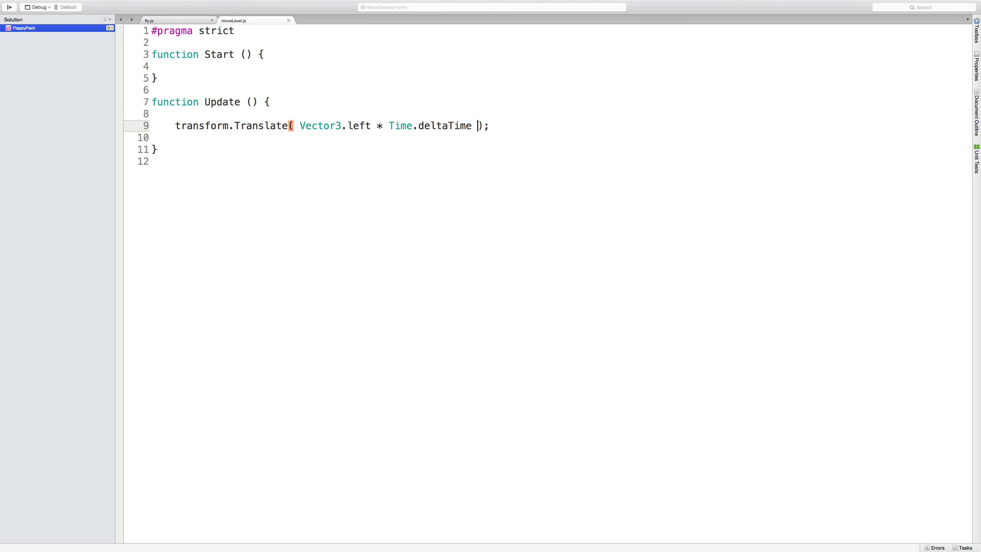
Step: Switch to Unity, play the scene with the game view focused to test Barrier moving towards Hero, and stop playback
{"action": "key", "text": "super+Tab"}
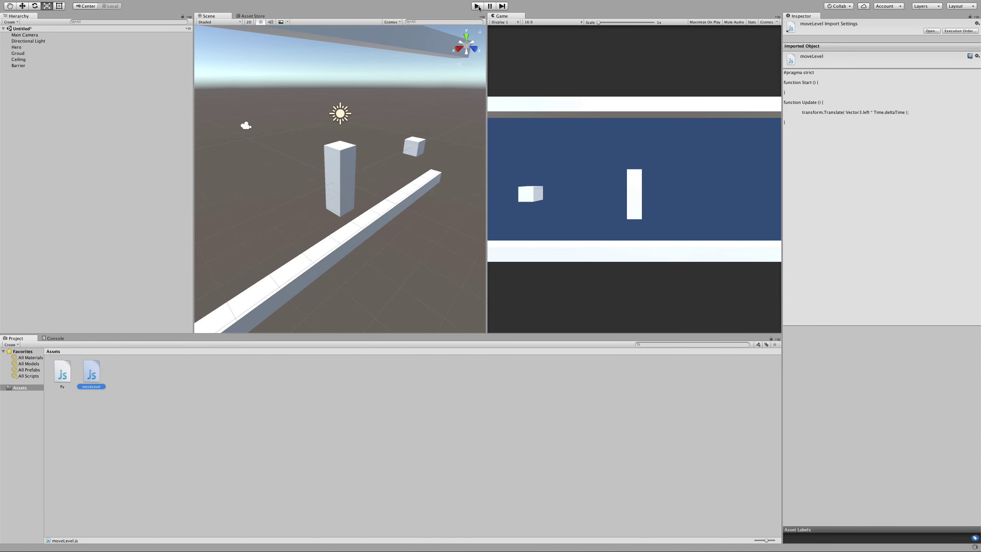
{"action": "left_click", "coordinate": [478, 6]}
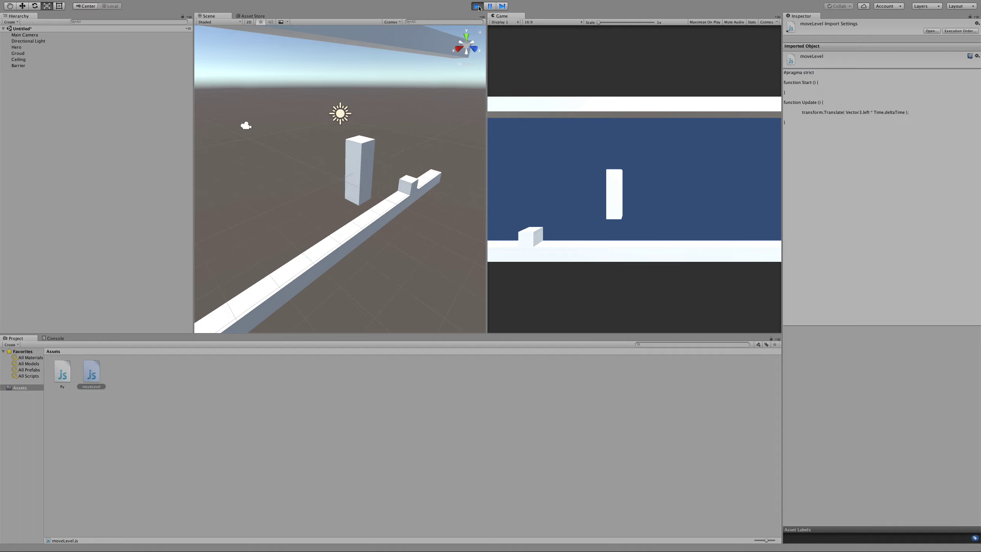
{"action": "left_click", "coordinate": [583, 173]}
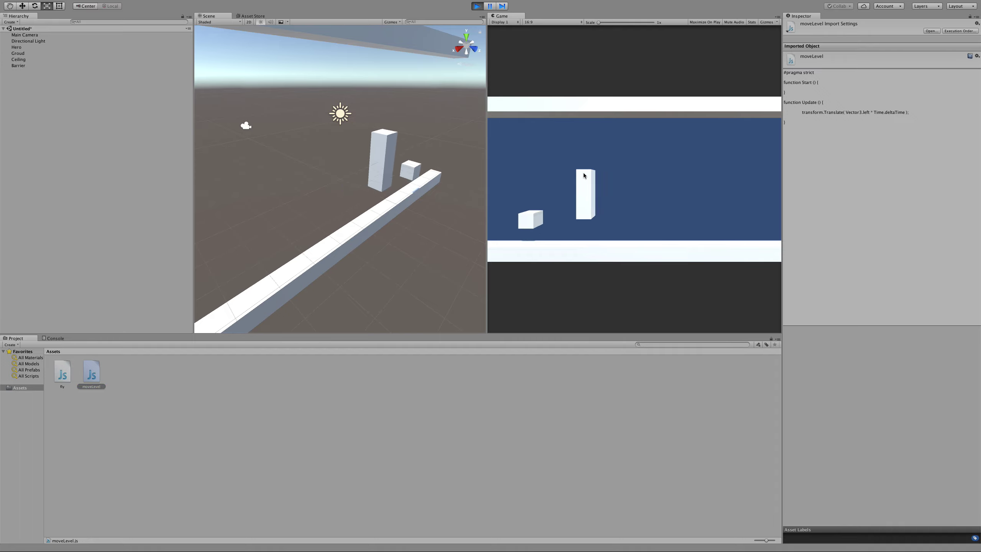
{"action": "left_click", "coordinate": [584, 173]}
{"action": "left_click", "coordinate": [584, 175]}
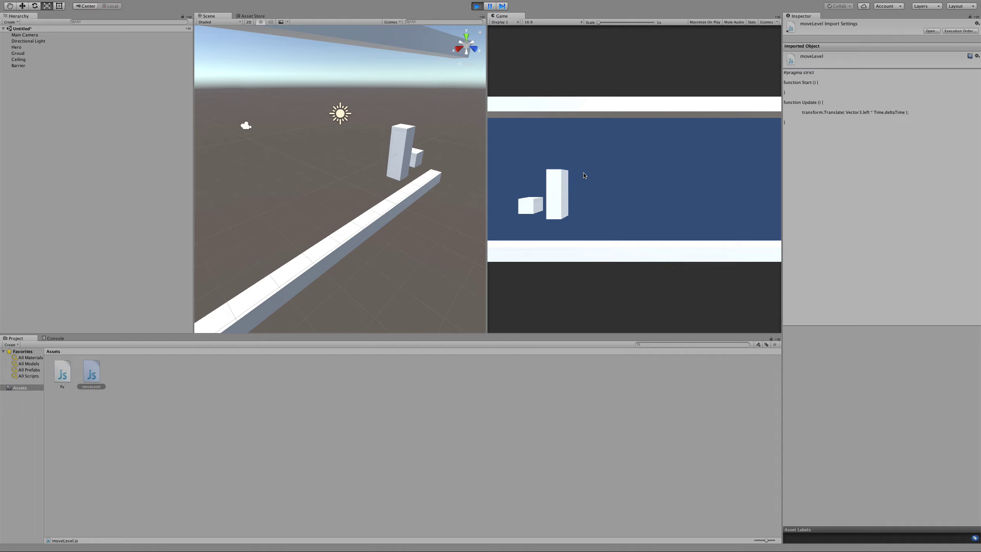
{"action": "left_click", "coordinate": [585, 176]}
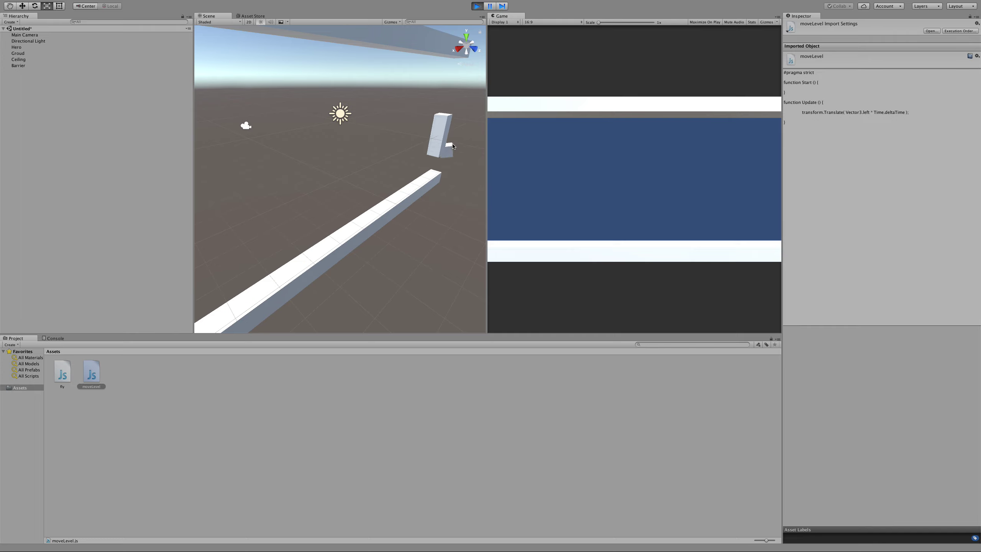
{"action": "left_click", "coordinate": [478, 6]}
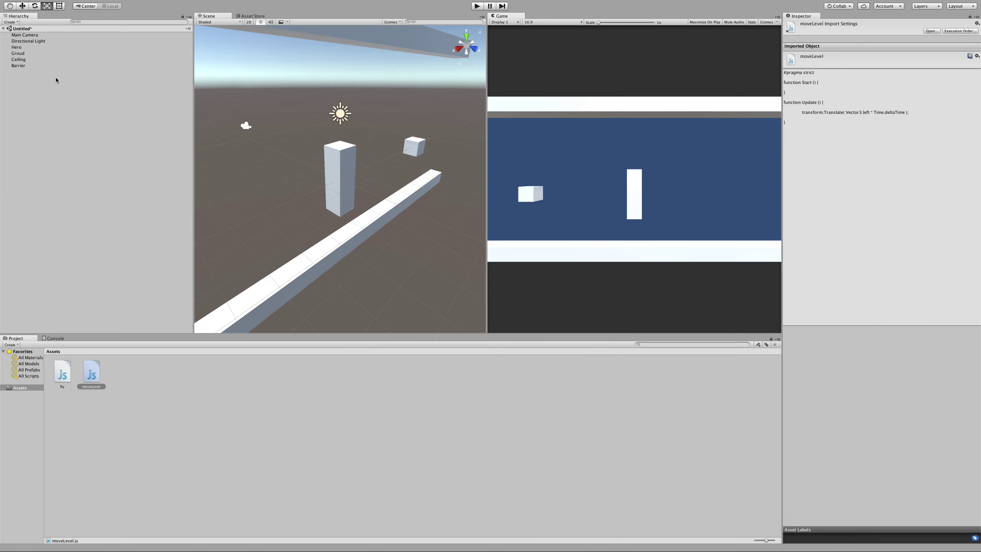
Step: Freeze rotation around Z in the constraints of Hero's Rigidbody
{"action": "left_click", "coordinate": [19, 54]}
{"action": "left_click", "coordinate": [18, 47]}
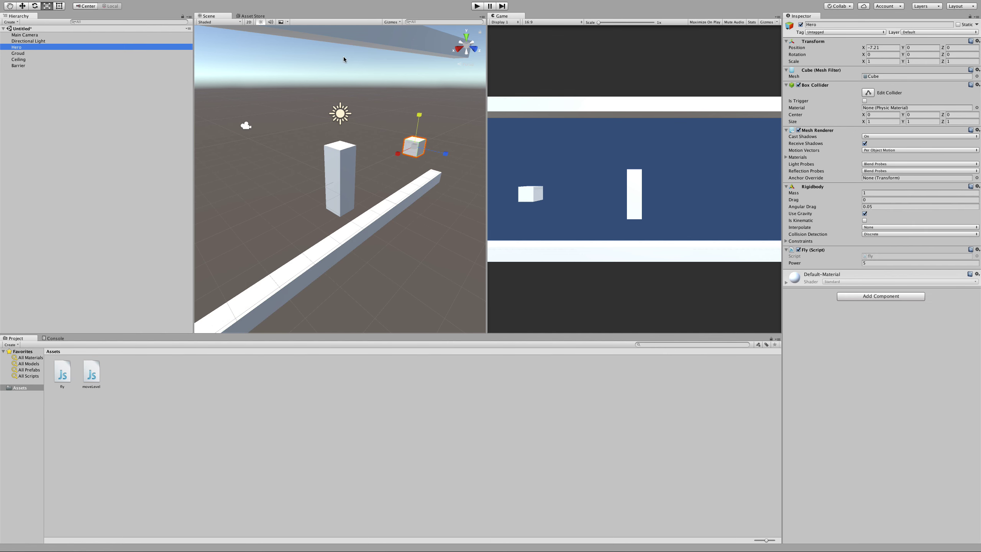
{"action": "left_click", "coordinate": [798, 241]}
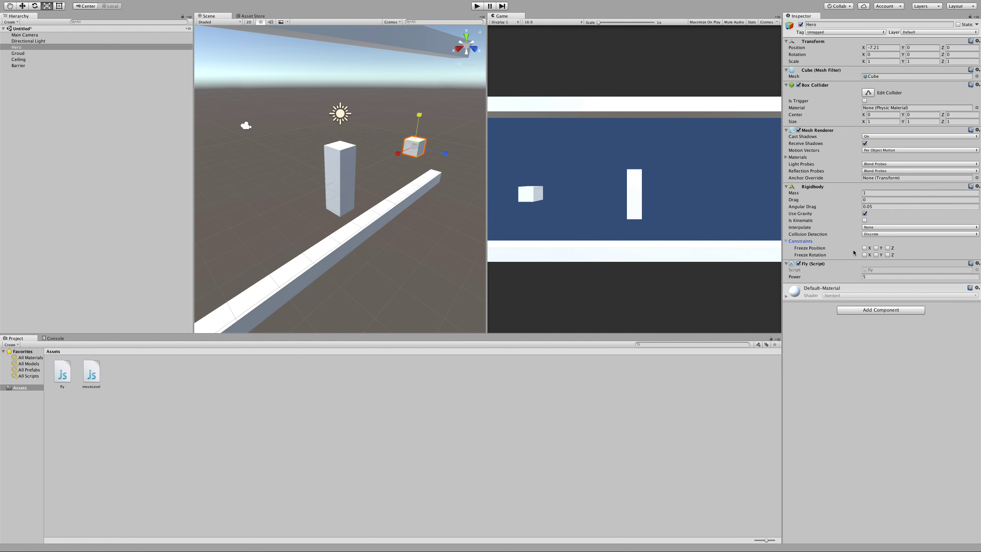
{"action": "left_click", "coordinate": [888, 255]}
Step: Play the scene again, fly Hero into the moving Barrier to test the Z rotation constraint, and stop playback
{"action": "left_click", "coordinate": [478, 6]}
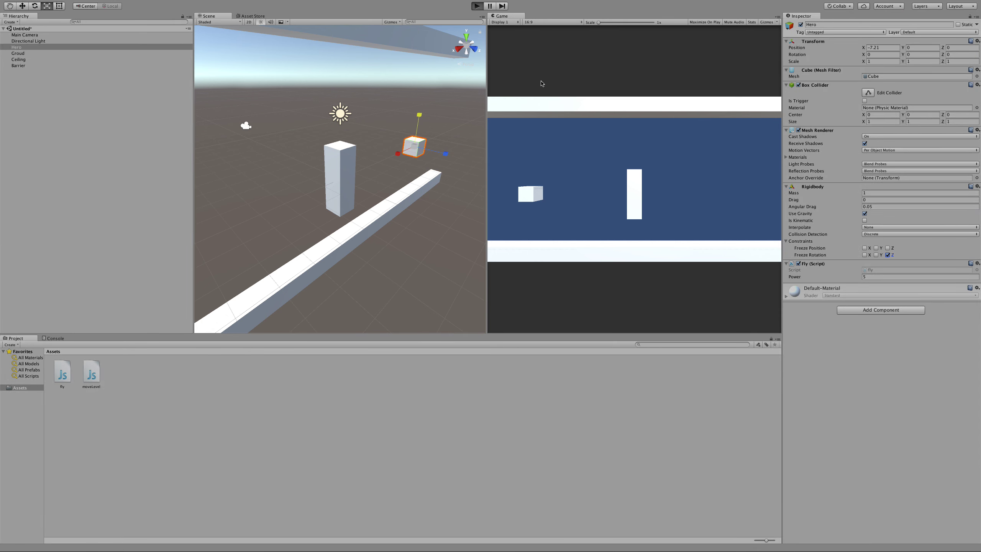
{"action": "left_click", "coordinate": [597, 210]}
{"action": "left_click", "coordinate": [597, 209]}
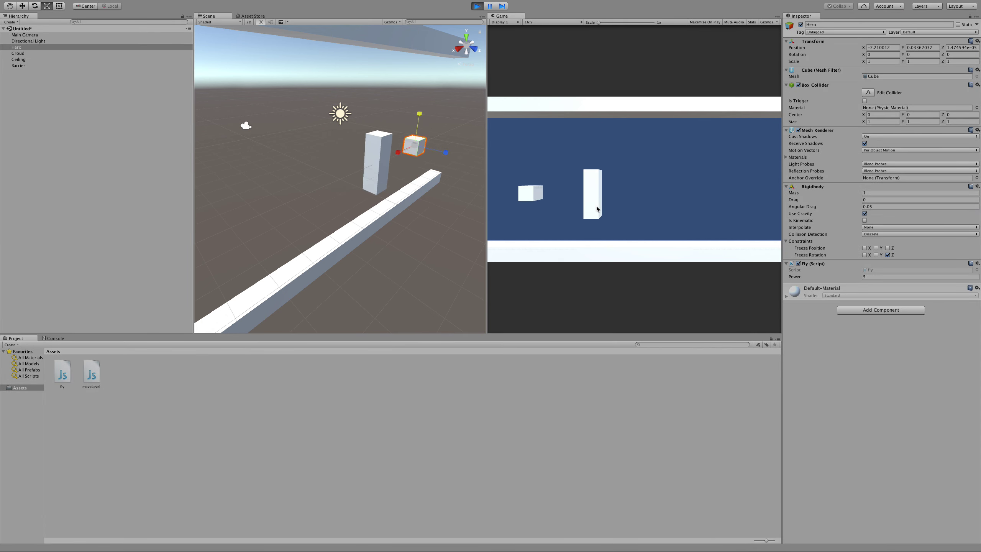
{"action": "left_click", "coordinate": [597, 209]}
{"action": "left_click", "coordinate": [597, 208]}
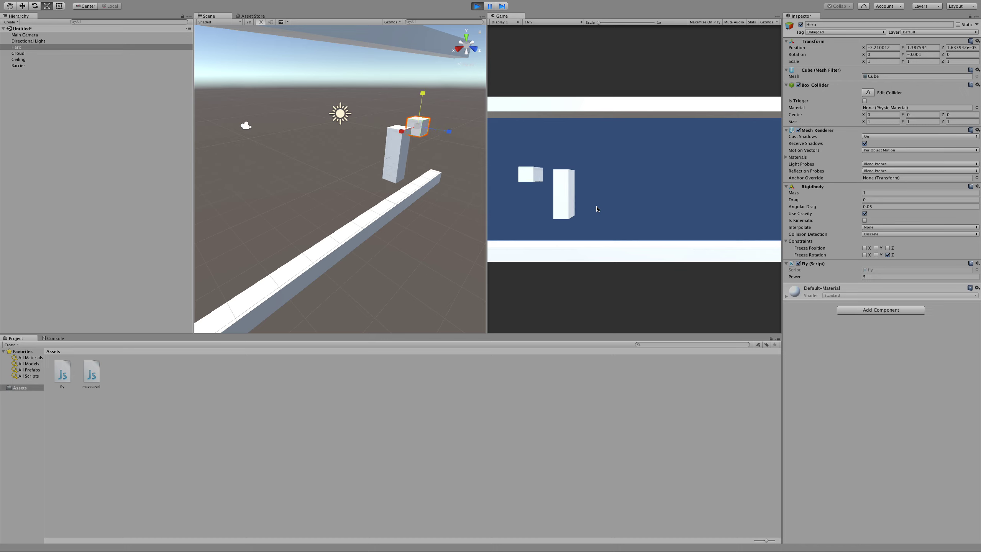
{"action": "left_click", "coordinate": [597, 209]}
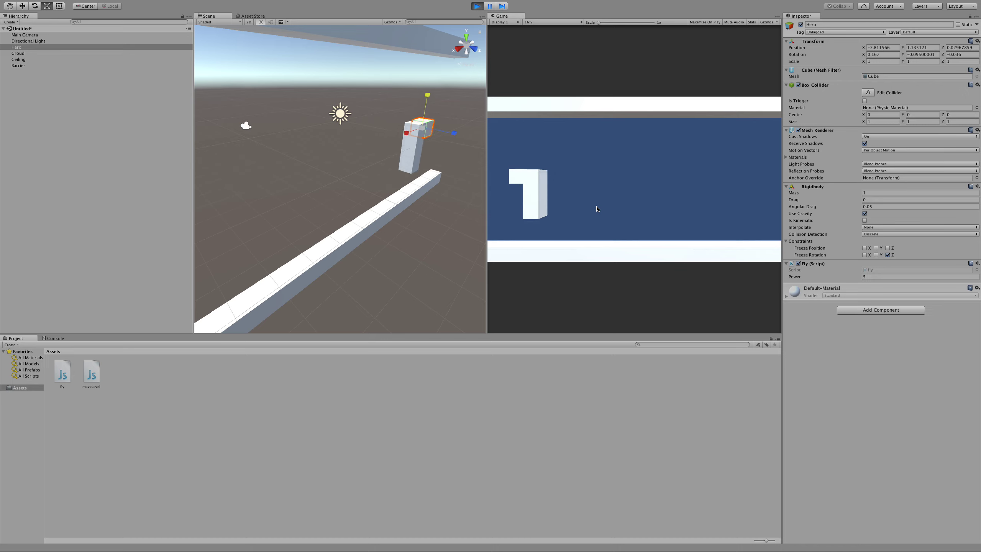
{"action": "left_click", "coordinate": [597, 208]}
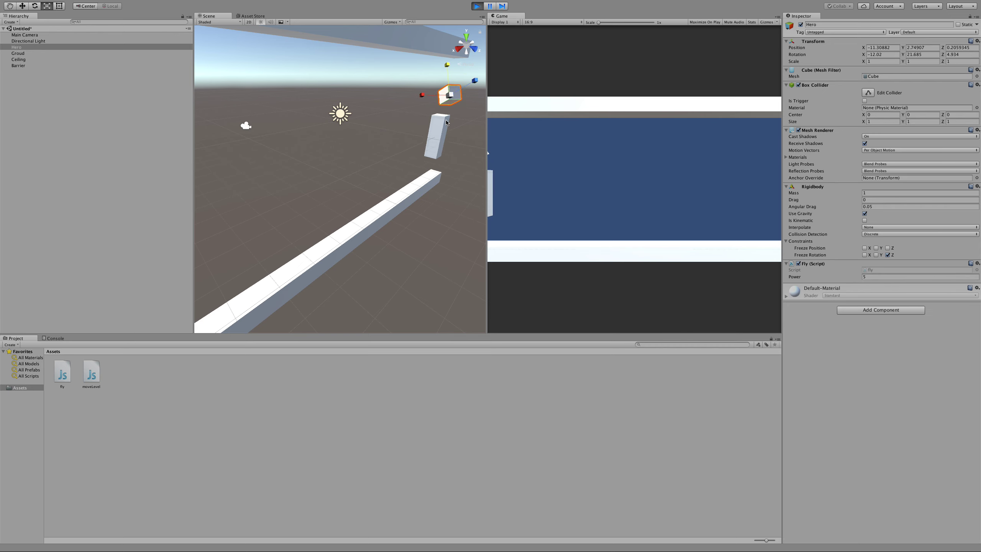
{"action": "left_click", "coordinate": [477, 6]}
Step: Freeze rotation around X and Y and position along Z on Hero's Rigidbody
{"action": "left_click", "coordinate": [875, 255]}
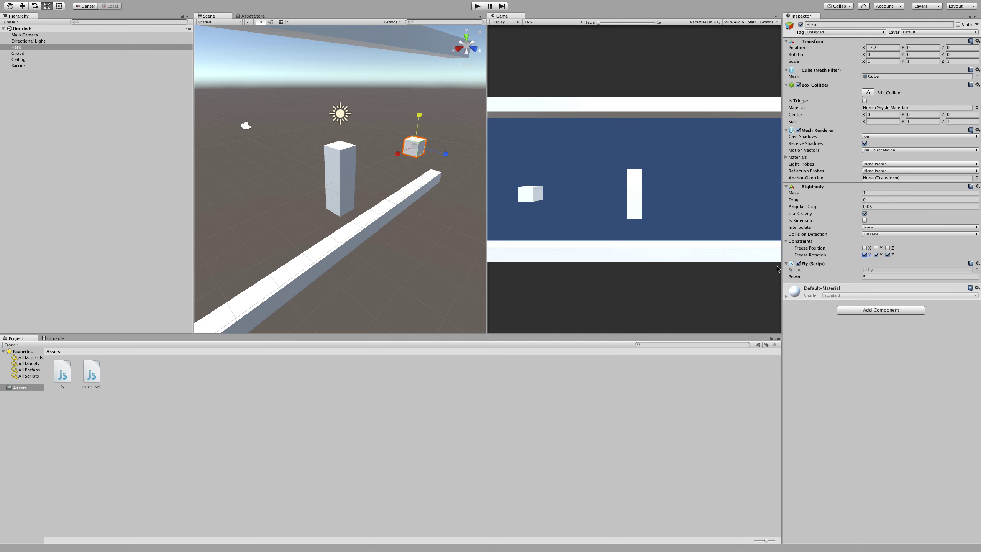
{"action": "left_click", "coordinate": [887, 249]}
Step: Reopen the moveLevel script and declare the public variable levelSpeed of type int above the Start function
{"action": "left_click", "coordinate": [22, 66]}
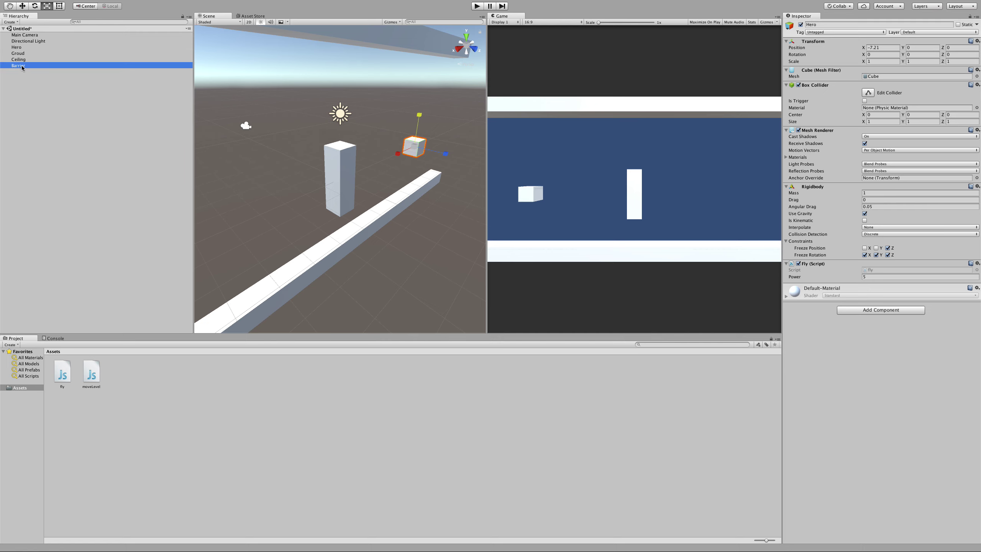
{"action": "double_click", "coordinate": [86, 374]}
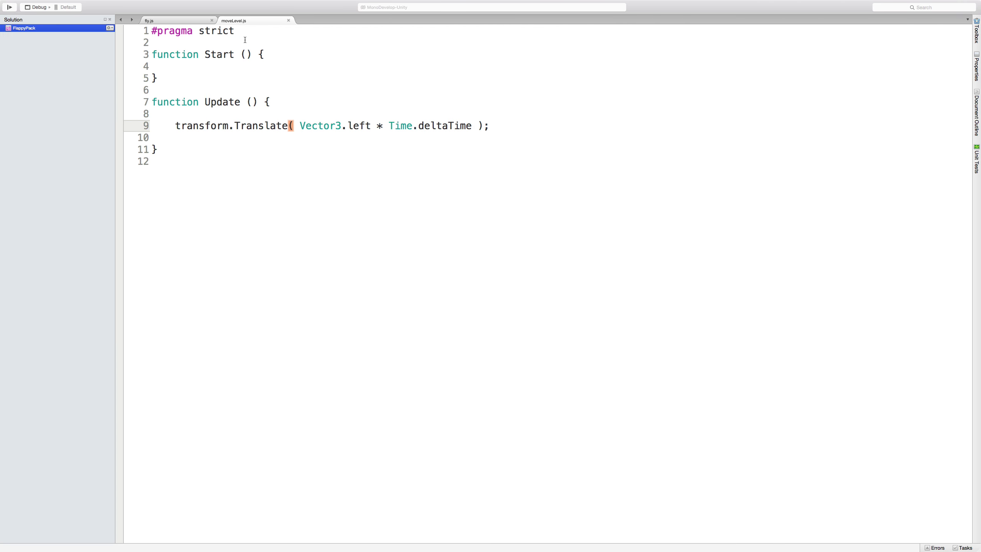
{"action": "left_click", "coordinate": [245, 40]}
{"action": "key", "text": "Return"}
{"action": "key", "text": "Return"}
{"action": "key", "text": "Up"}
{"action": "type", "text": "pu"}
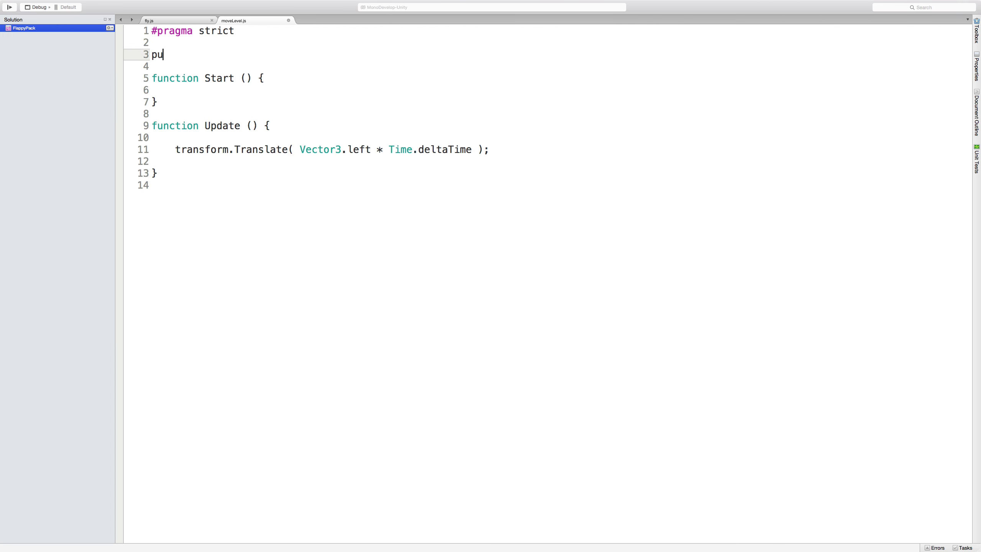
{"action": "type", "text": "blic var levelSpeed"}
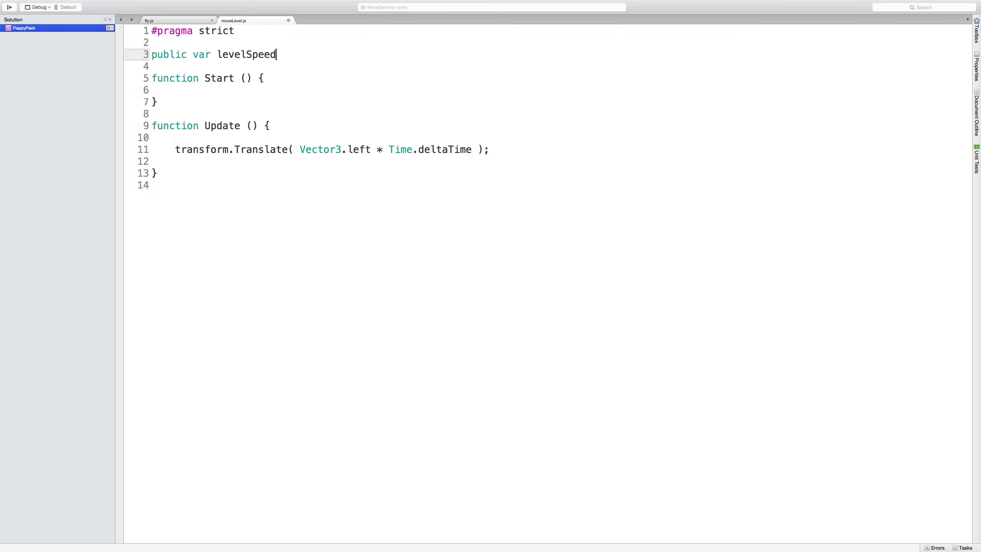
{"action": "type", "text": ": int;"}
Step: Multiply the leftward translation in moveLevel's Update function by levelSpeed, before Time.deltaTime, and return to Unity
{"action": "left_click", "coordinate": [372, 150]}
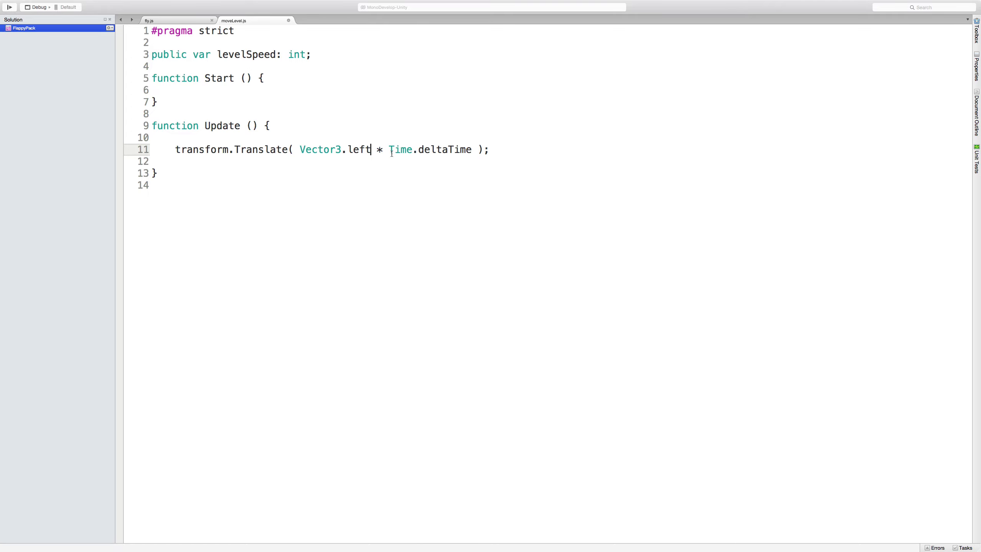
{"action": "type", "text": "* levelS "}
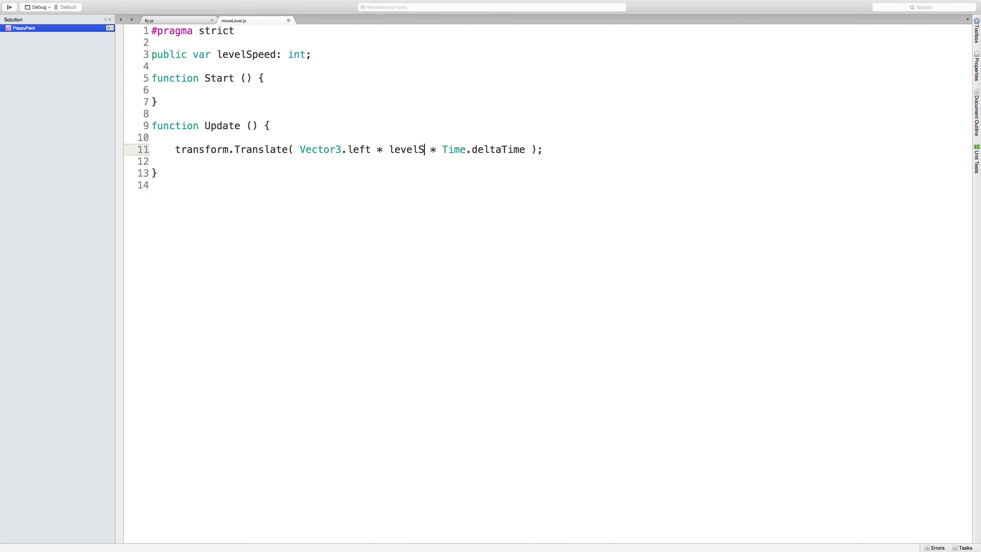
{"action": "type", "text": "peed"}
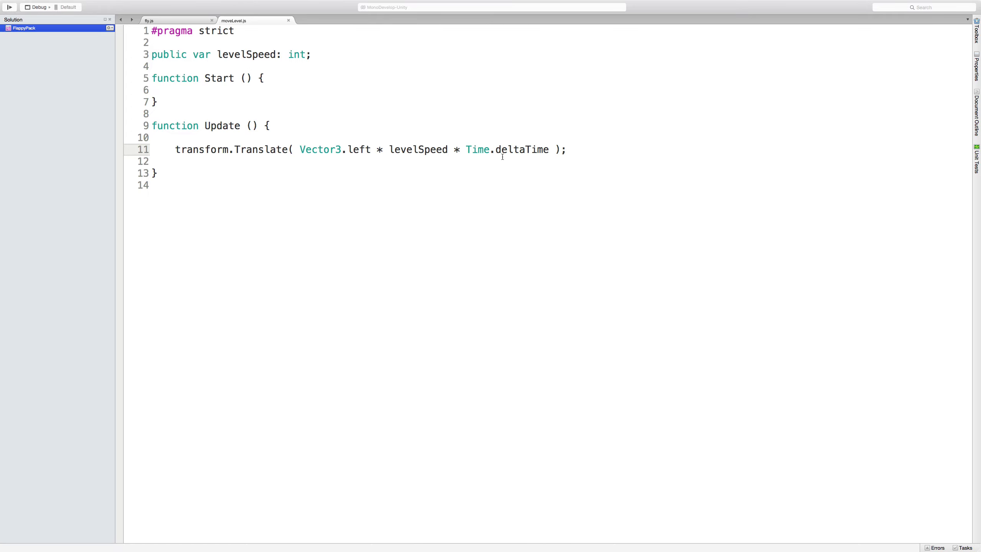
{"action": "key", "text": "ctrl+Left"}
{"action": "key", "text": "ctrl+Right"}
{"action": "key", "text": "ctrl+Right"}
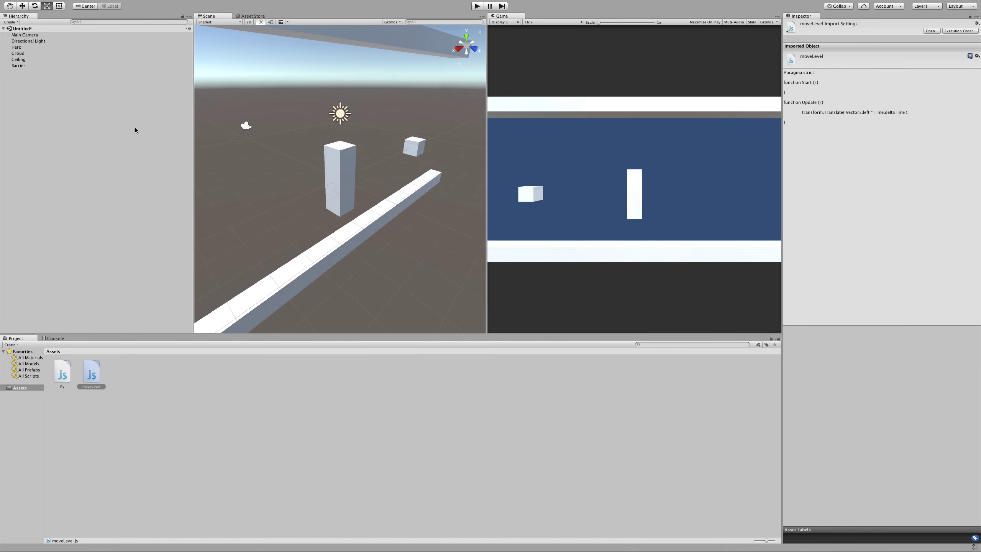
Step: Set Level Speed to 5 on Barrier's Move Level script, play the scene to test the movement, and stop playback
{"action": "left_click", "coordinate": [136, 65]}
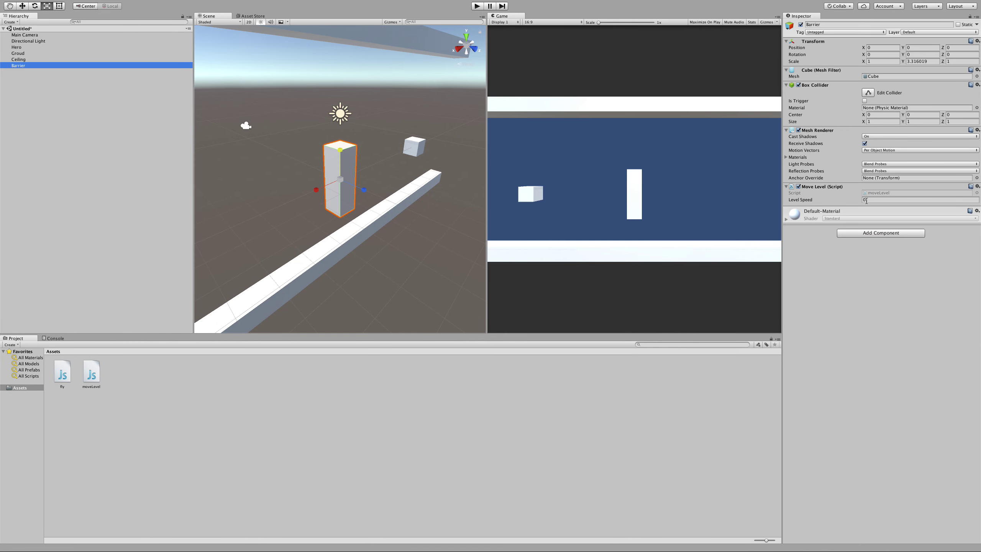
{"action": "left_click", "coordinate": [866, 199]}
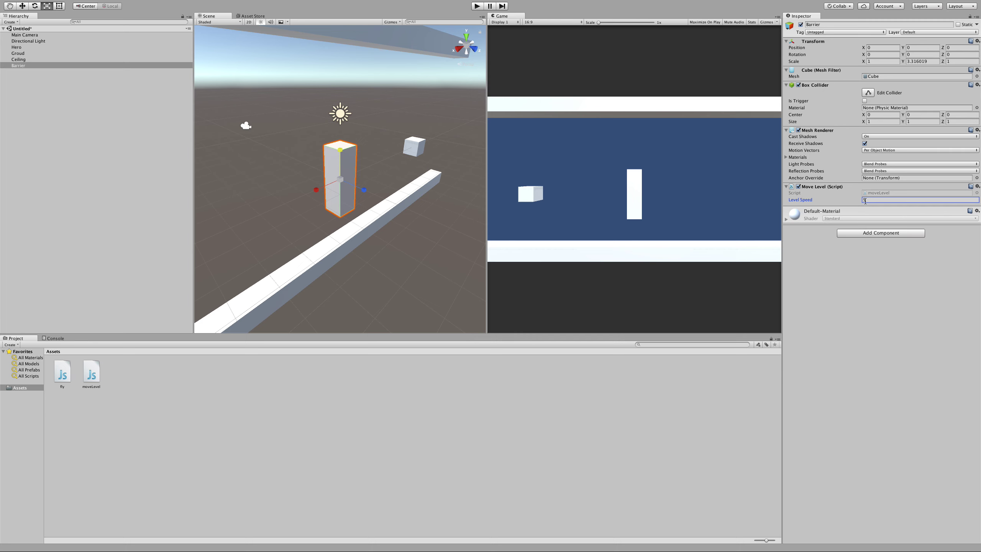
{"action": "left_click", "coordinate": [477, 7]}
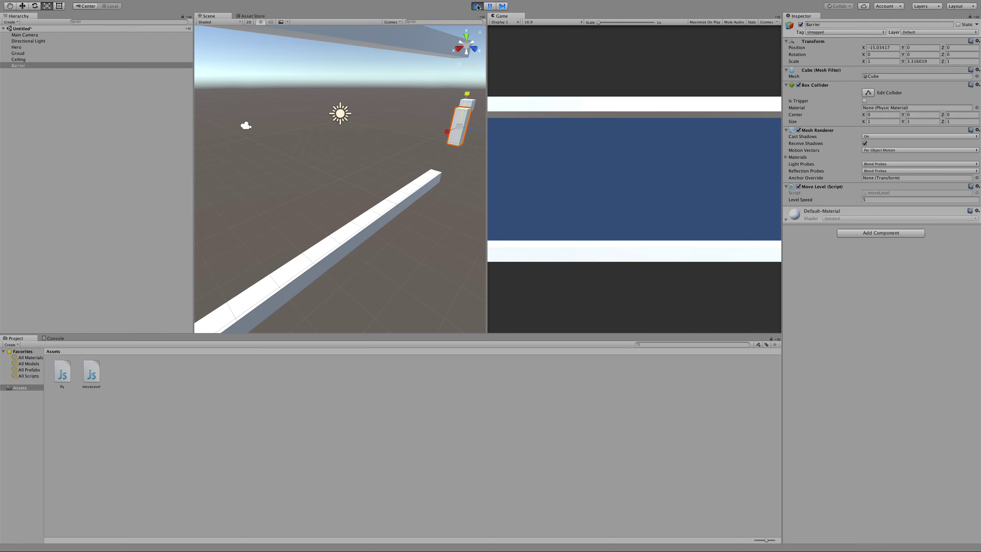
{"action": "left_click", "coordinate": [478, 6]}
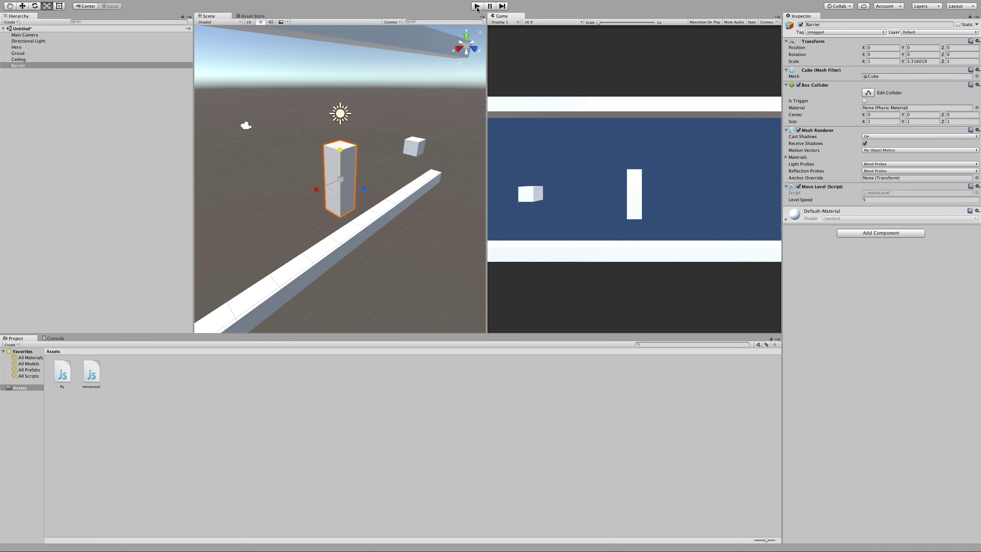
Step: Make Barrier a prefab in the Assets folder and delete its instance from the scene
{"action": "left_click", "coordinate": [19, 66]}
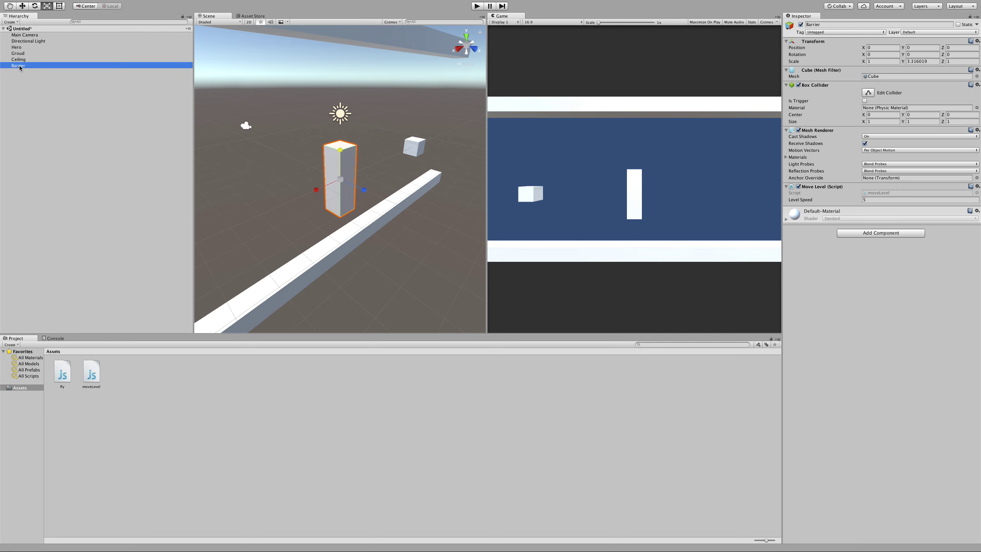
{"action": "left_click_drag", "start_coordinate": [39, 88], "coordinate": [149, 392]}
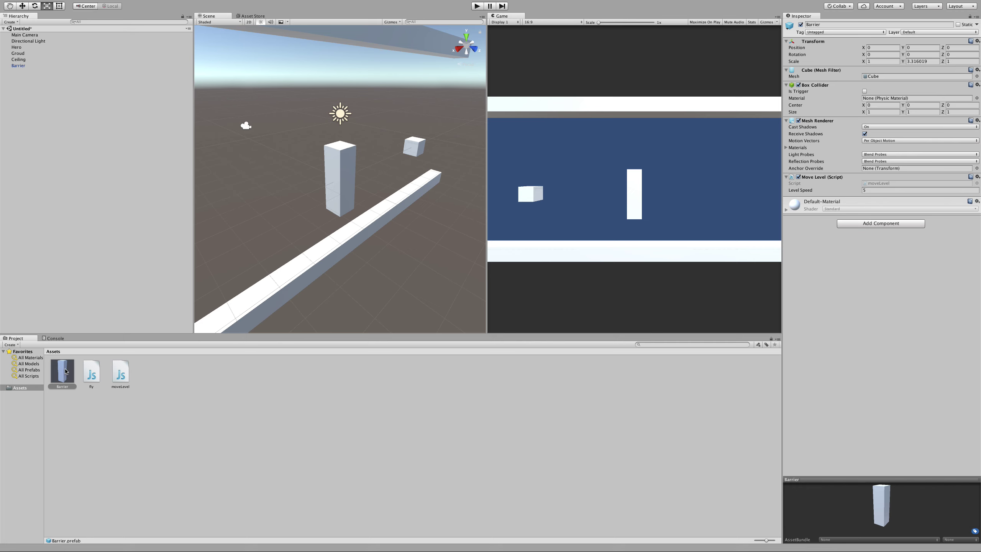
{"action": "left_click", "coordinate": [19, 71]}
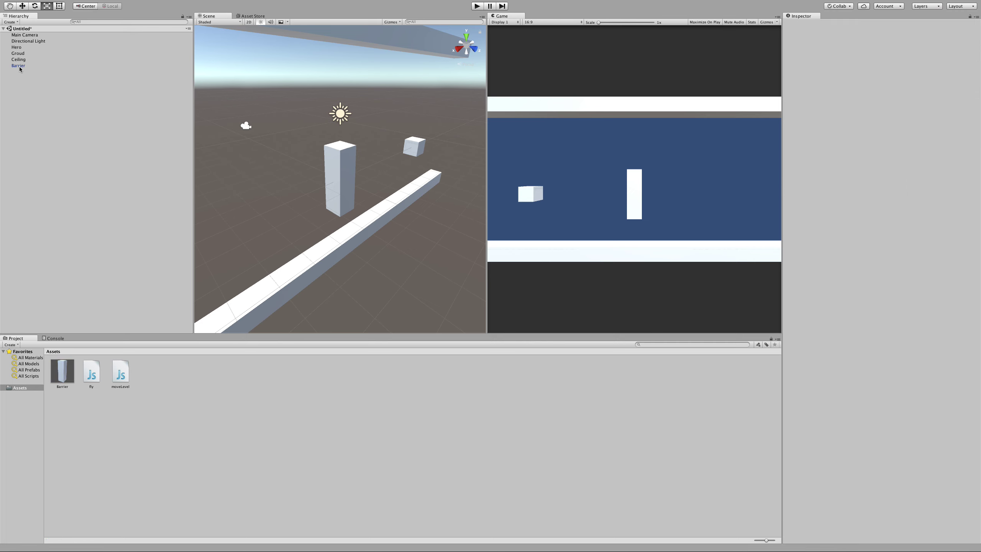
{"action": "left_click", "coordinate": [19, 66]}
{"action": "key", "text": "Delete"}
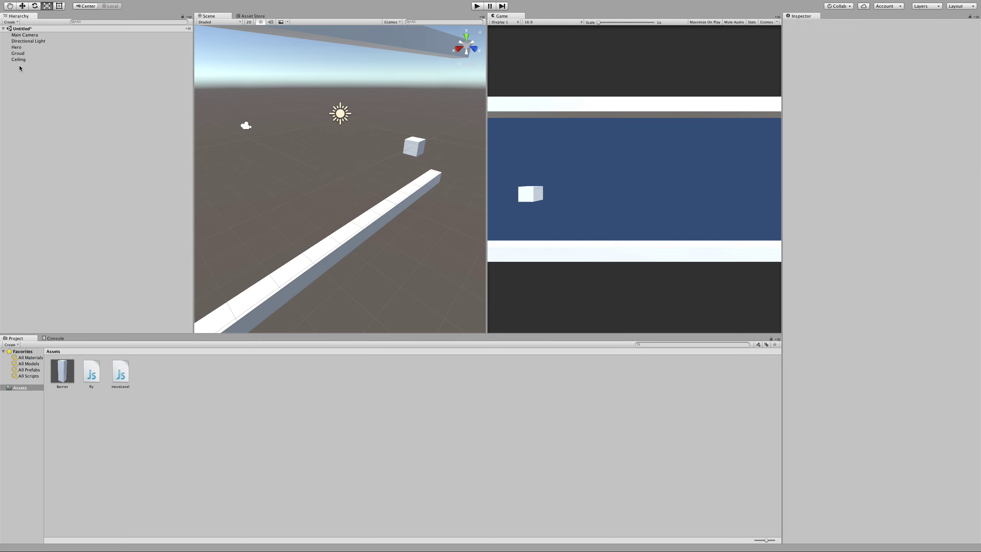
Step: Create an empty game object in the scene and name it Level Generator
{"action": "left_click", "coordinate": [14, 23]}
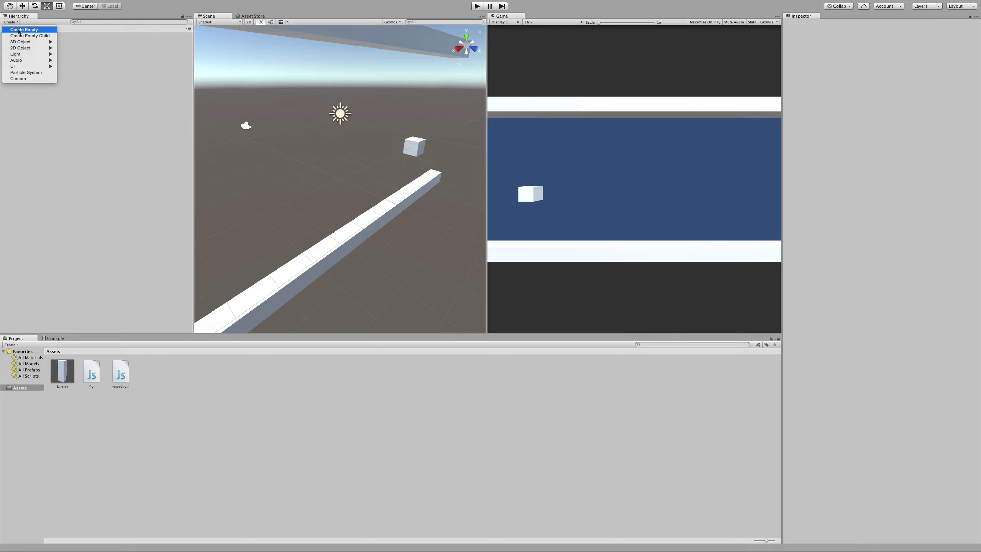
{"action": "mouse_move", "coordinate": [20, 44]}
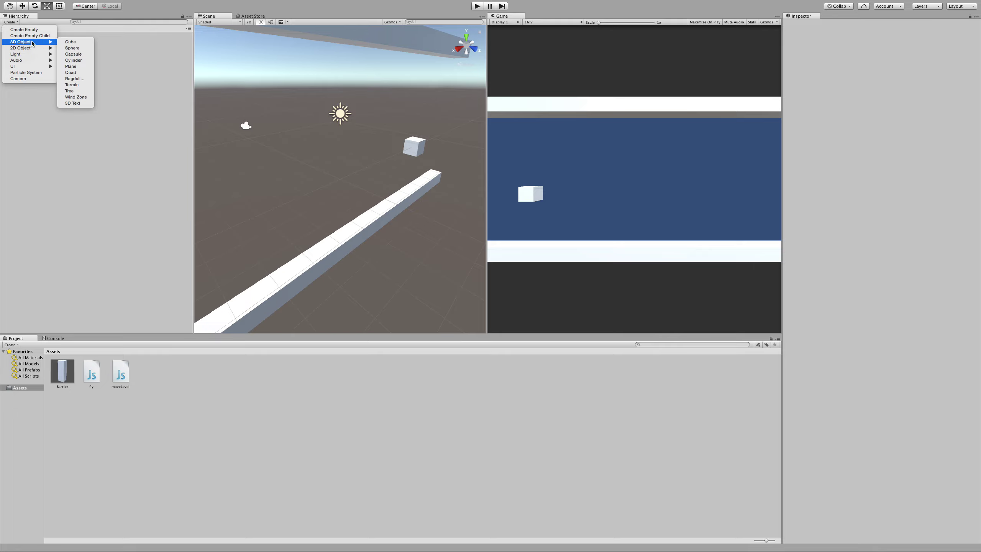
{"action": "left_click", "coordinate": [23, 30]}
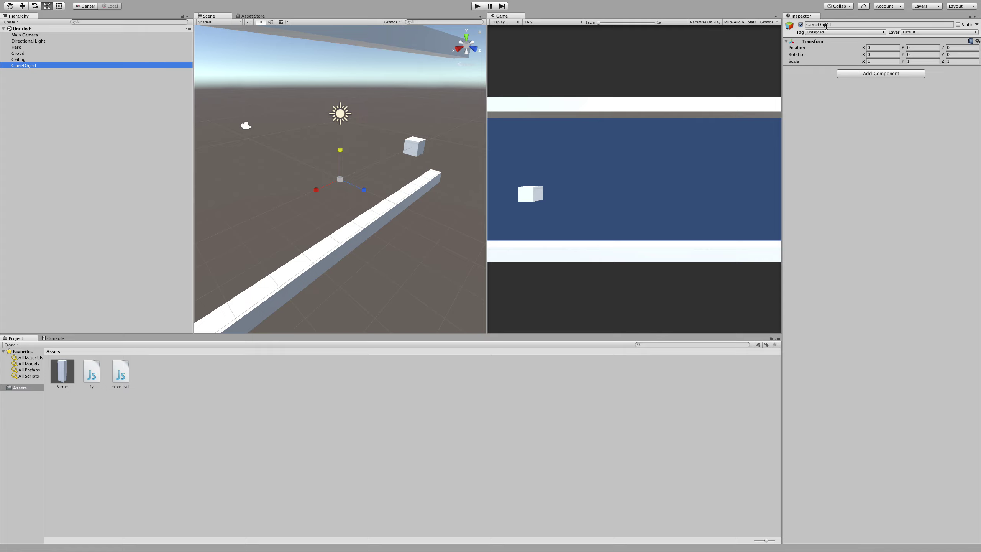
{"action": "left_click", "coordinate": [830, 25]}
{"action": "type", "text": "le"}
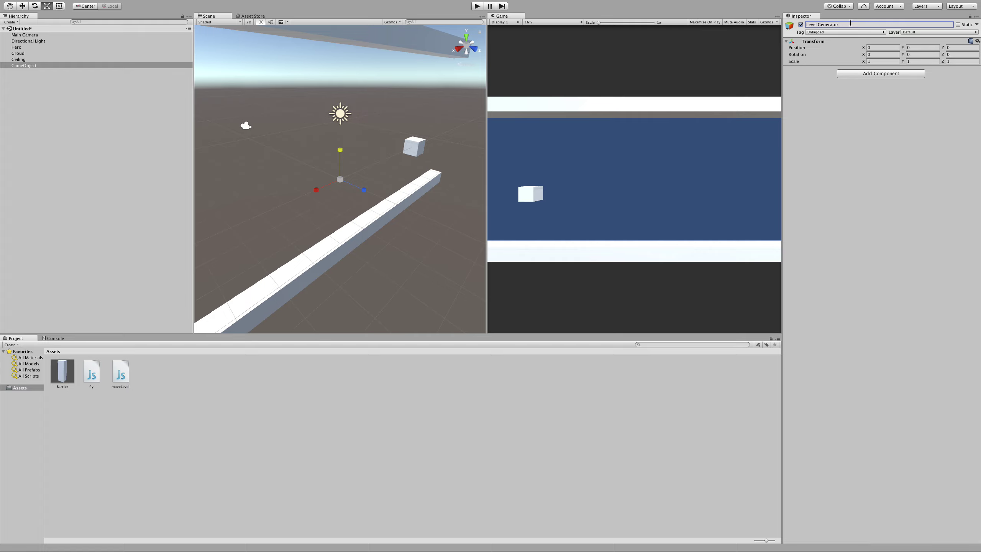
{"action": "key", "text": "Return"}
Step: Add a new JavaScript component named LevelGenerator to the Level Generator object
{"action": "left_click", "coordinate": [869, 76]}
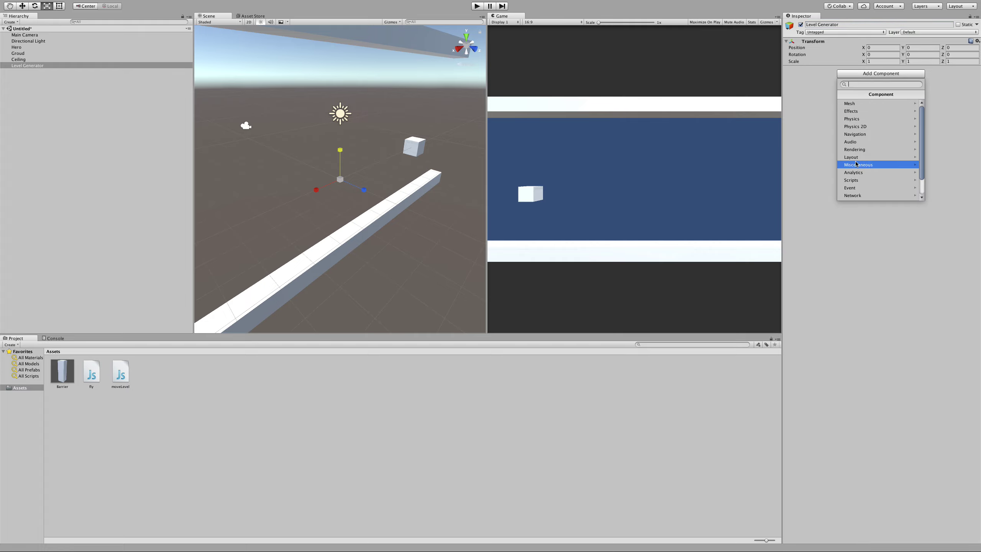
{"action": "scroll", "coordinate": [856, 193], "scroll_direction": "down", "scroll_amount": 1}
{"action": "left_click", "coordinate": [853, 197]}
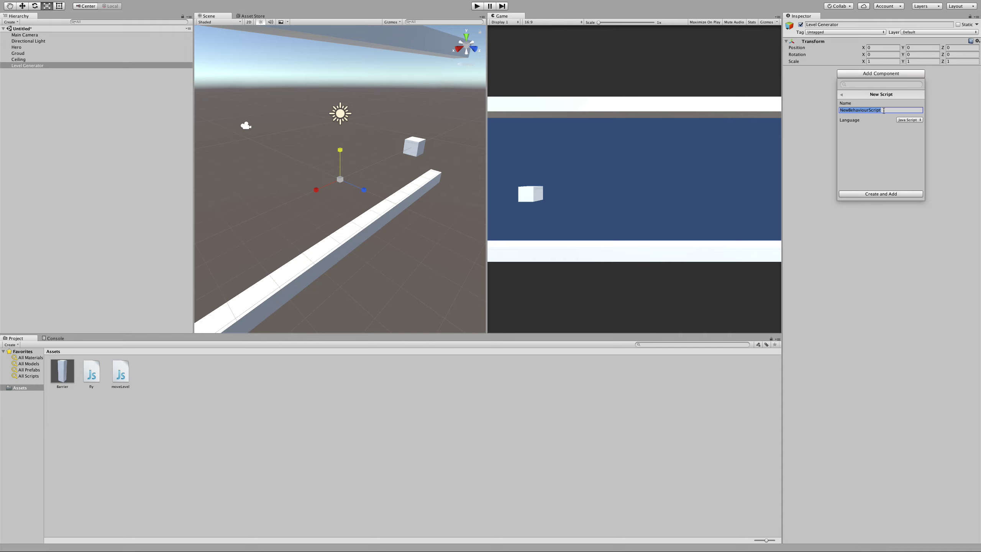
{"action": "type", "text": "LevelMana"}
{"action": "key", "text": "BackSpace"}
{"action": "key", "text": "BackSpace"}
{"action": "key", "text": "BackSpace"}
{"action": "key", "text": "Return"}
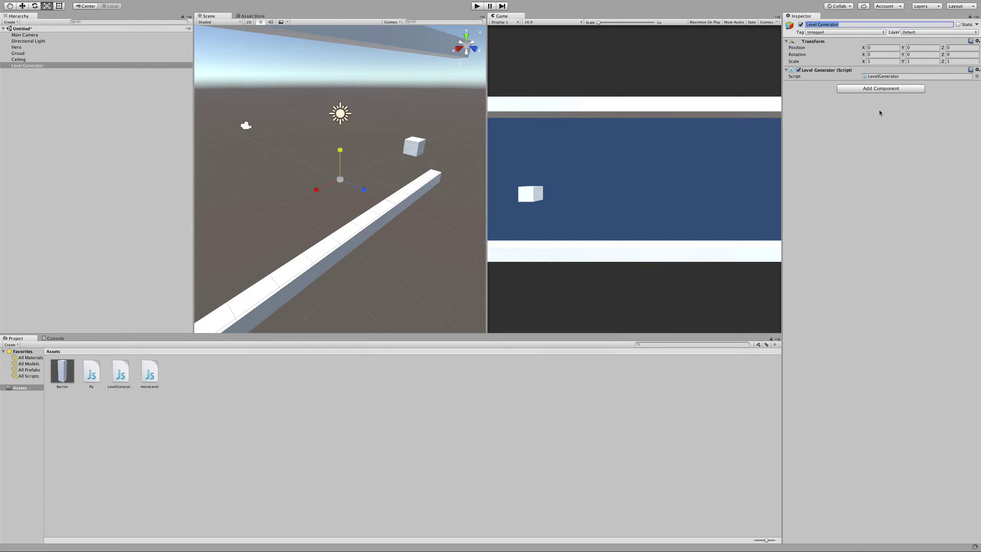
Step: Open the LevelGenerator script and declare the public variable barrier of type GameObject above the Start function
{"action": "double_click", "coordinate": [123, 377]}
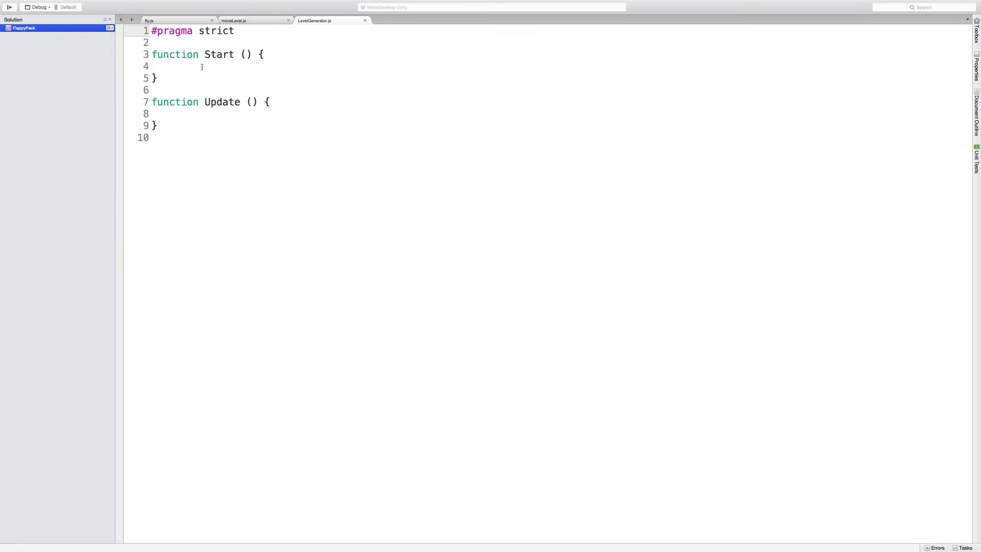
{"action": "left_click", "coordinate": [189, 68]}
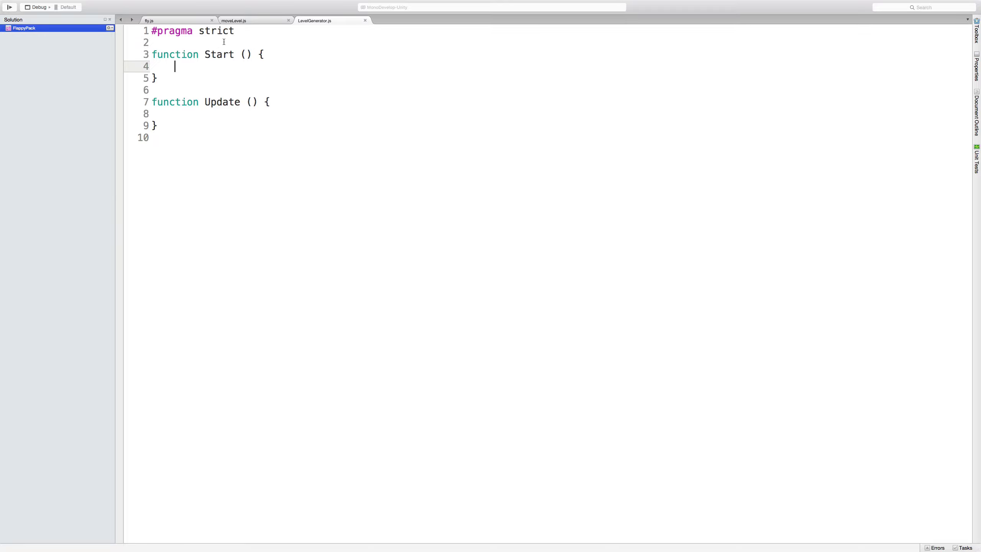
{"action": "left_click", "coordinate": [244, 42]}
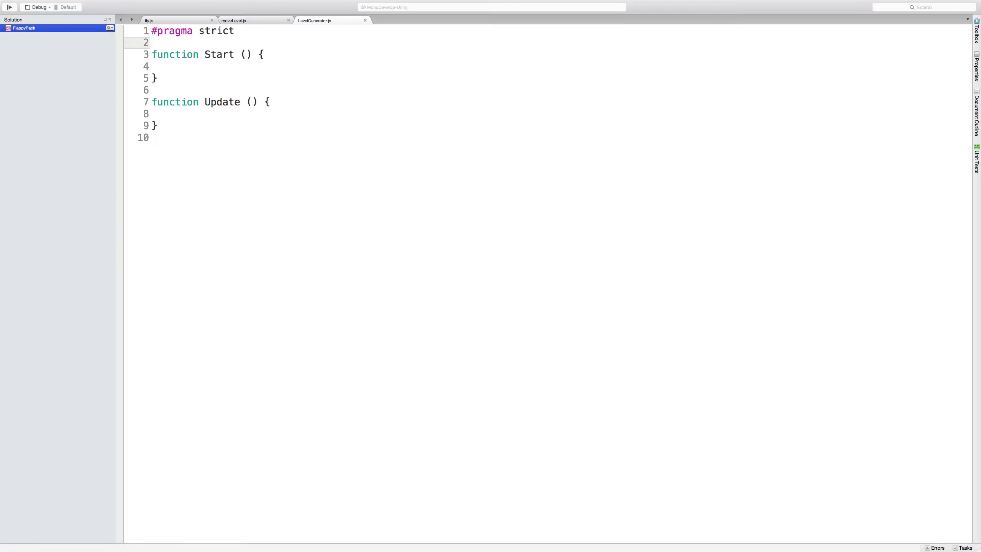
{"action": "key", "text": "Return"}
{"action": "key", "text": "Return"}
{"action": "key", "text": "Up"}
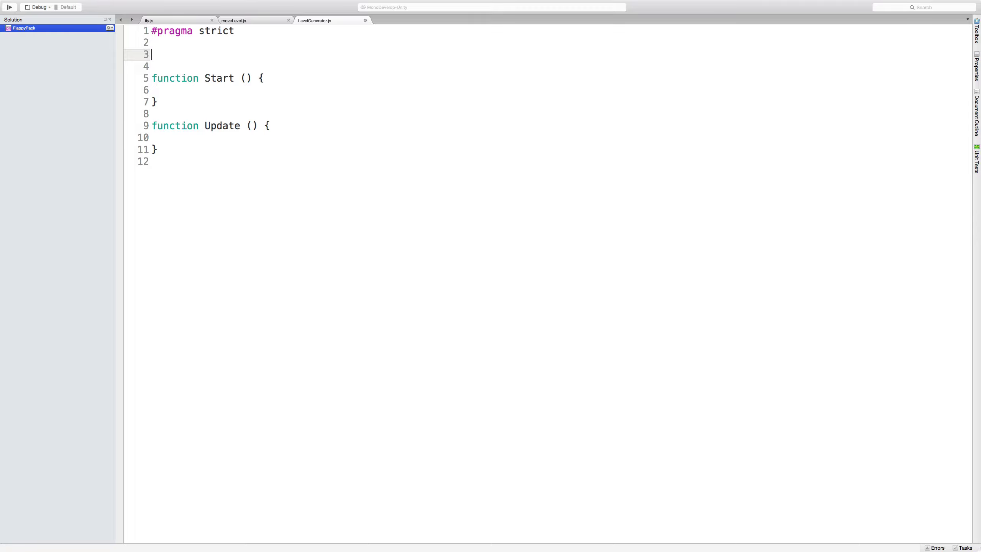
{"action": "type", "text": "public var barrier: GameObject;"}
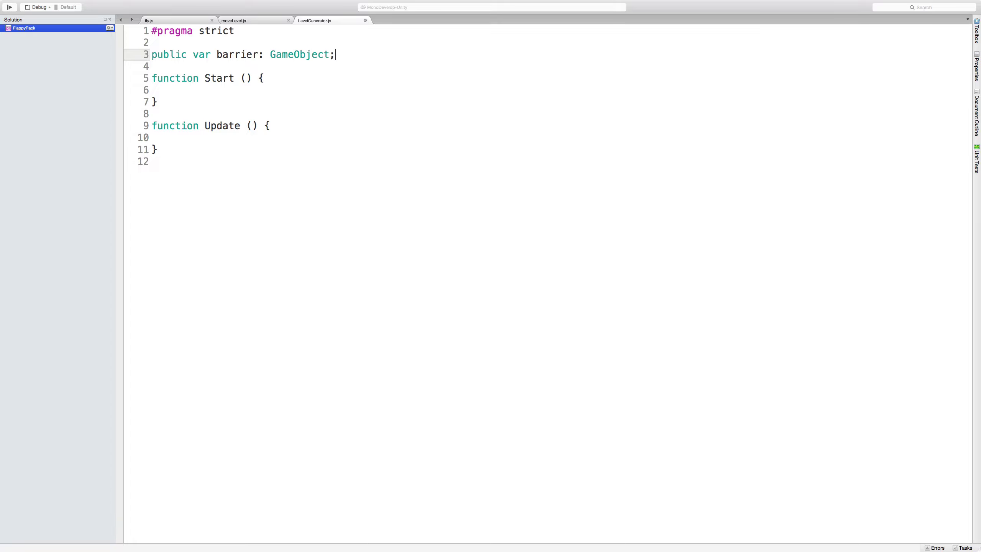
Step: Add an Instantiate call inside the Update function with barrier as its first argument
{"action": "left_click", "coordinate": [209, 142]}
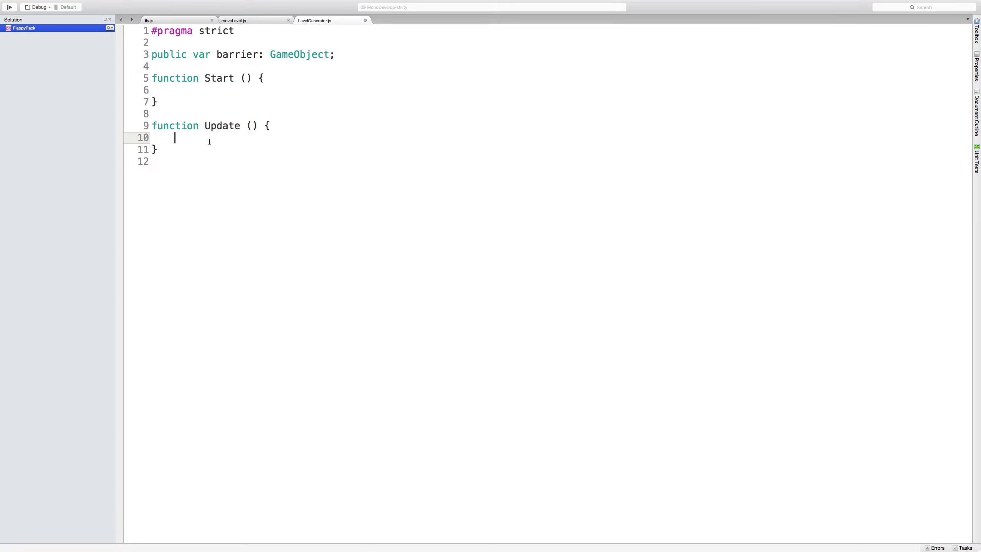
{"action": "key", "text": "Return"}
{"action": "key", "text": "Return"}
{"action": "key", "text": "Up"}
{"action": "key", "text": "Tab"}
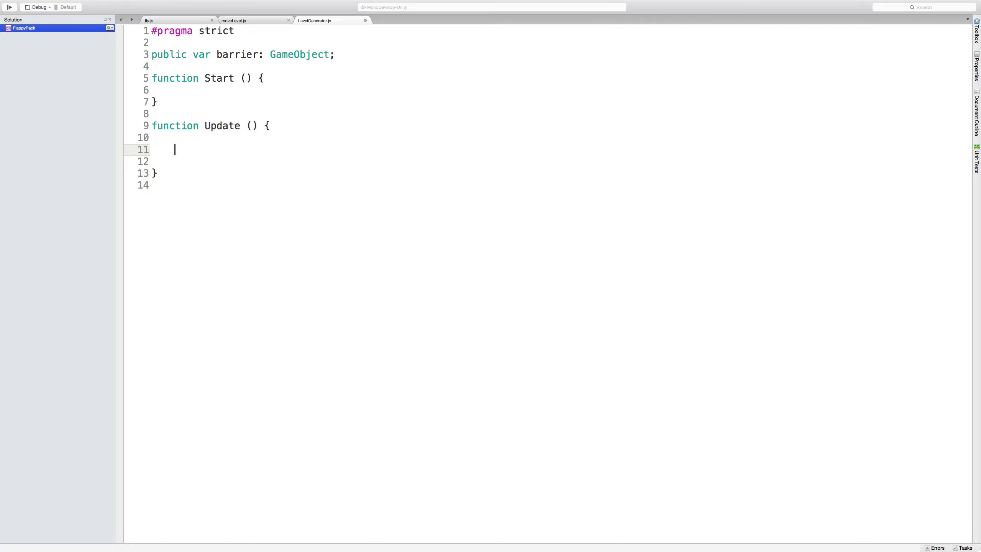
{"action": "type", "text": "Instanc"}
{"action": "type", "text": "tiate"}
{"action": "type", "text": "();"}
{"action": "key", "text": "Left"}
{"action": "key", "text": "Left"}
{"action": "key", "text": "Left"}
{"action": "type", "text": "barrier"}
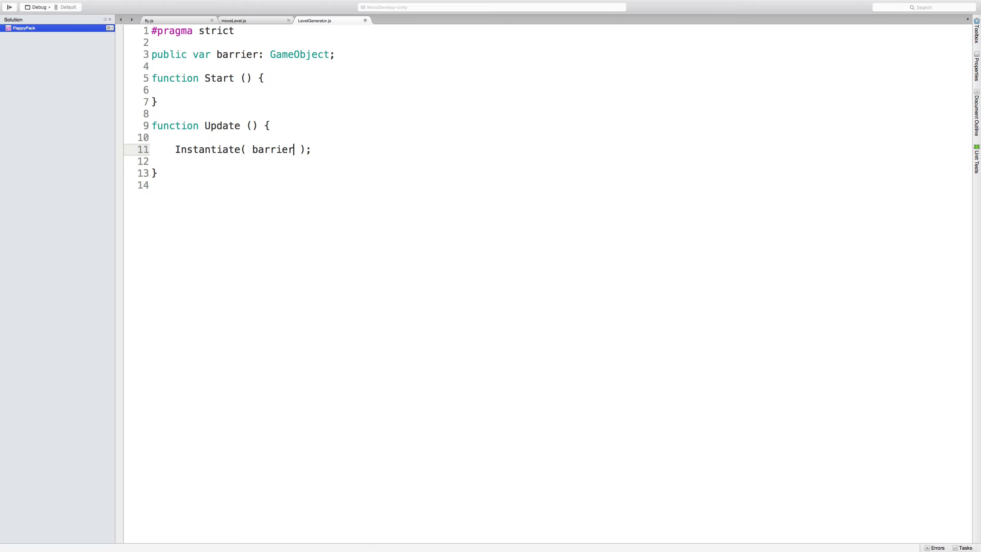
Step: Complete the Instantiate call with the arguments transform.position and Quaternion.identity, and return to Unity
{"action": "type", "text": ", transform.posito"}
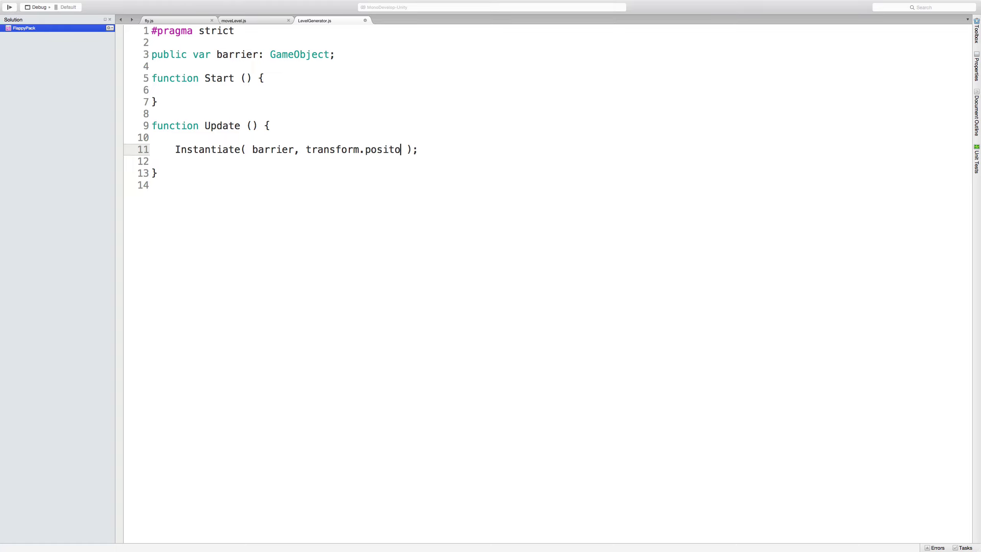
{"action": "key", "text": "BackSpace"}
{"action": "key", "text": "BackSpace"}
{"action": "key", "text": "BackSpace"}
{"action": "type", "text": "ition, Quaternion.iden"}
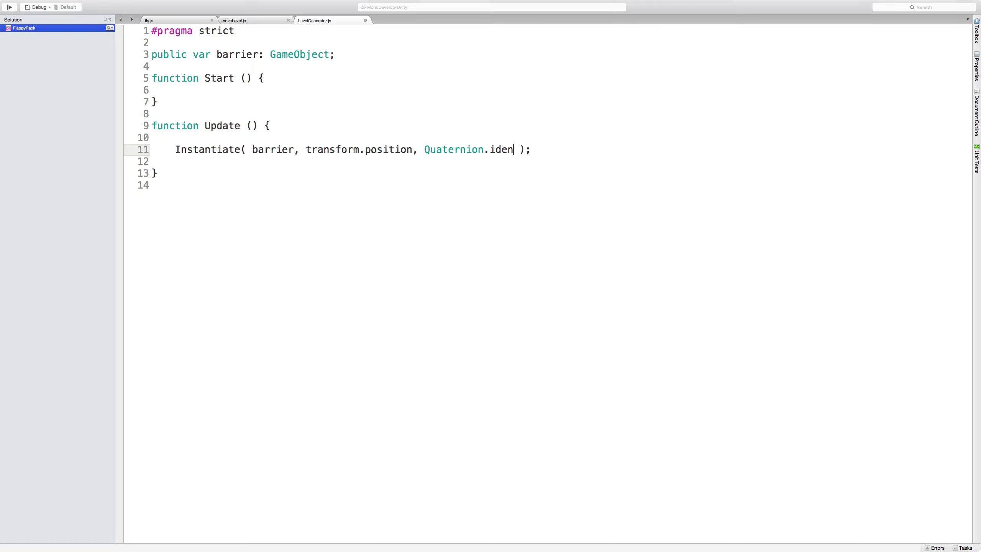
{"action": "type", "text": "tity"}
{"action": "left_click", "coordinate": [563, 150]}
{"action": "key", "text": "Left"}
{"action": "key", "text": "ctrl+Right"}
{"action": "right_click", "coordinate": [568, 200]}
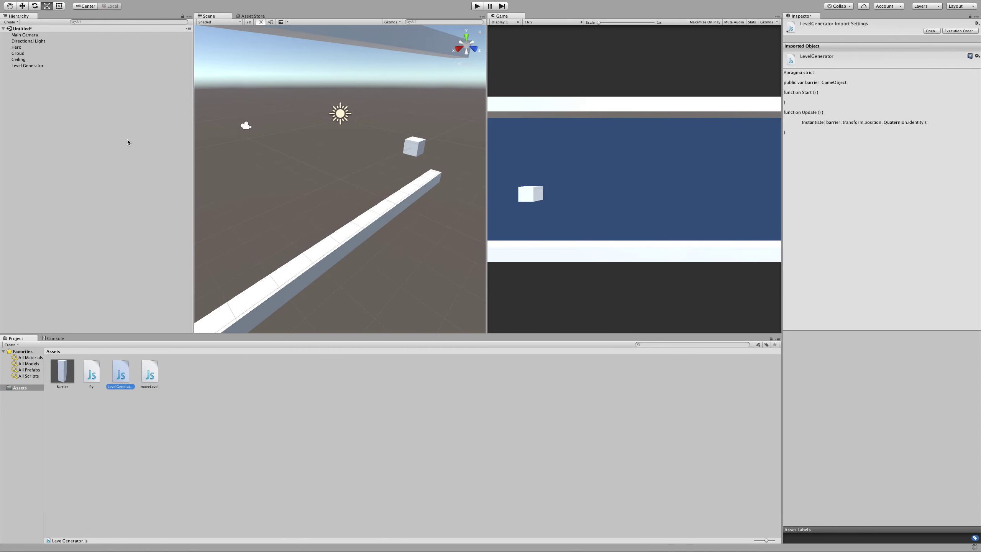
Step: Move the Level Generator object along the X axis past the end of the ground, to about X 12.67
{"action": "left_click", "coordinate": [37, 66]}
{"action": "left_click", "coordinate": [22, 66]}
{"action": "left_click", "coordinate": [54, 86]}
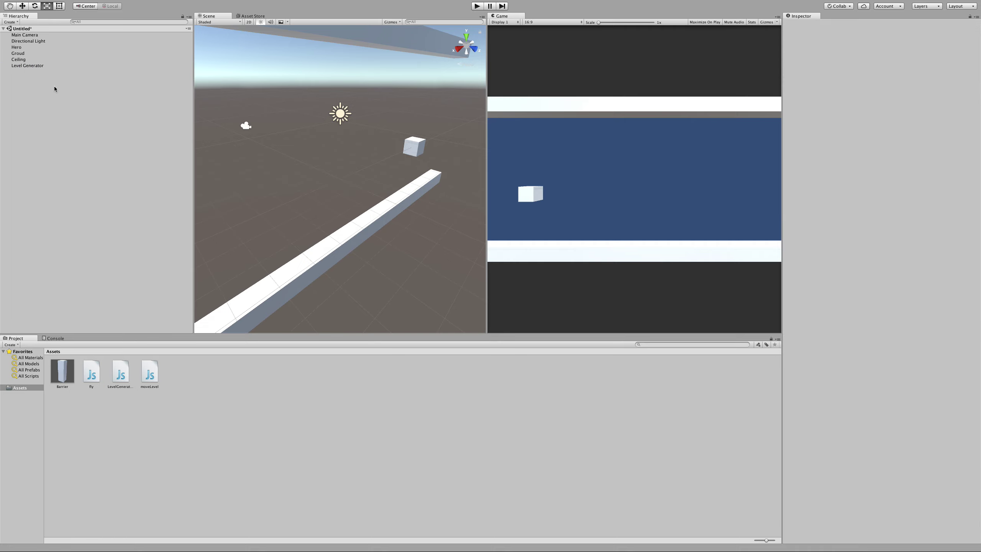
{"action": "left_click", "coordinate": [40, 65]}
{"action": "key", "text": "w"}
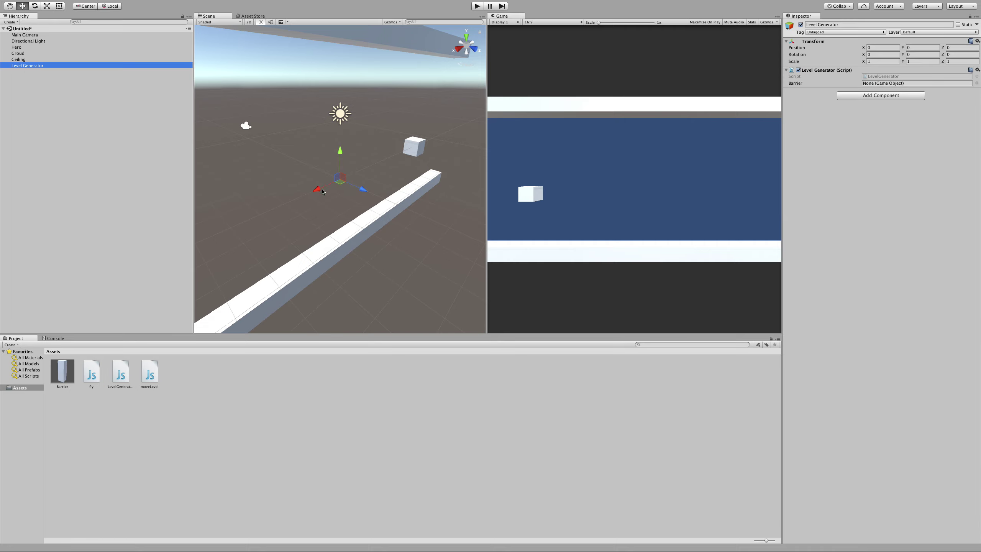
{"action": "left_click_drag", "start_coordinate": [322, 189], "coordinate": [549, 166]}
{"action": "scroll", "coordinate": [397, 194], "scroll_direction": "down", "scroll_amount": 5}
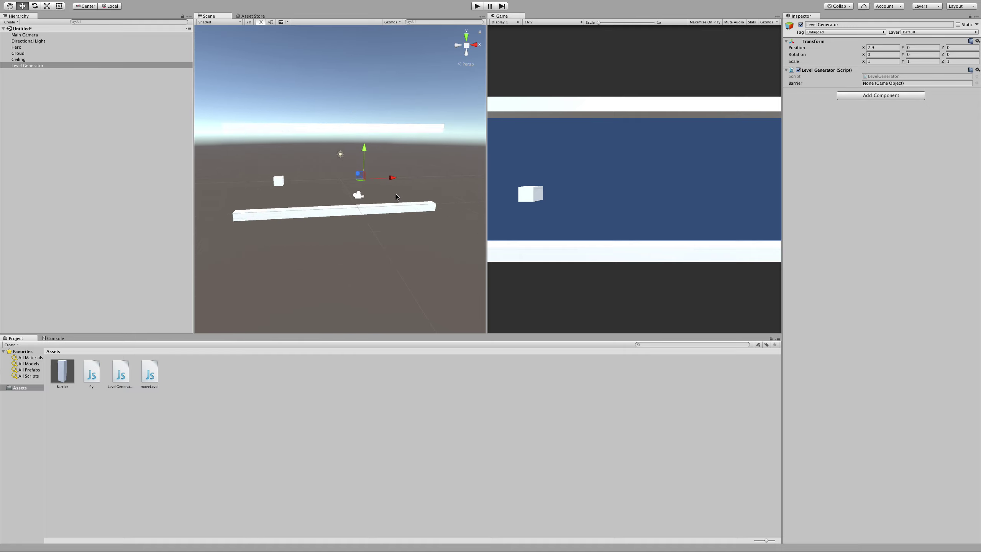
{"action": "scroll", "coordinate": [396, 197], "scroll_direction": "down", "scroll_amount": 3}
{"action": "left_click_drag", "start_coordinate": [390, 180], "coordinate": [454, 184]}
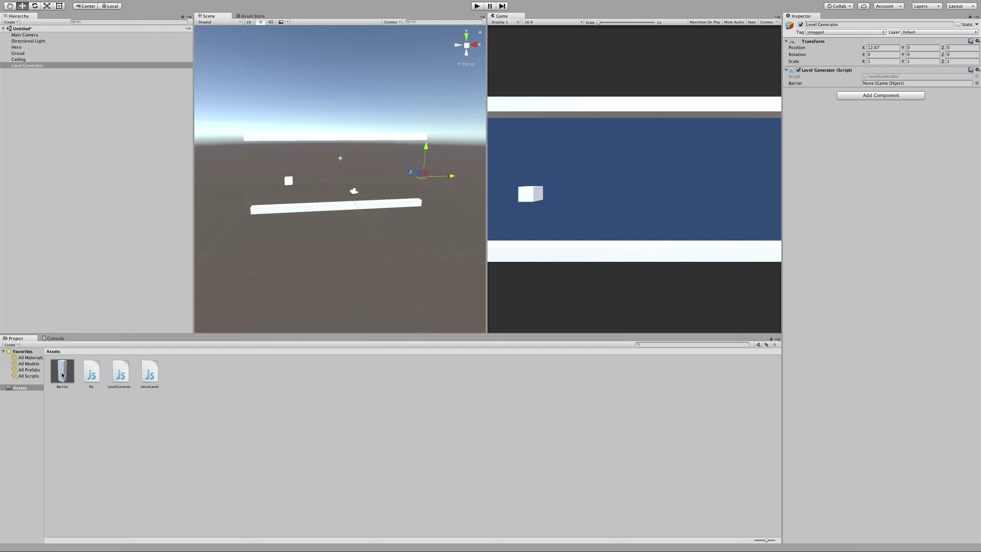
Step: Assign the Barrier prefab to the Level Generator script's Barrier variable and play the scene to test spawning
{"action": "left_click_drag", "start_coordinate": [65, 375], "coordinate": [873, 85]}
{"action": "left_click", "coordinate": [477, 6]}
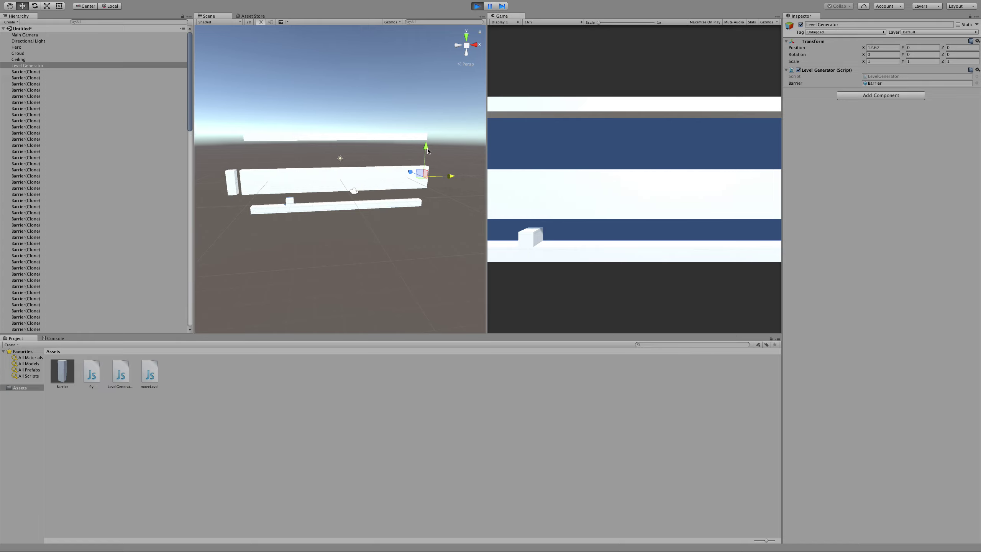
Step: Move the Level Generator up and down along Y during play, check the spawned Barrier clones in the hierarchy, and stop the scene
{"action": "left_click_drag", "start_coordinate": [427, 151], "coordinate": [437, 193]}
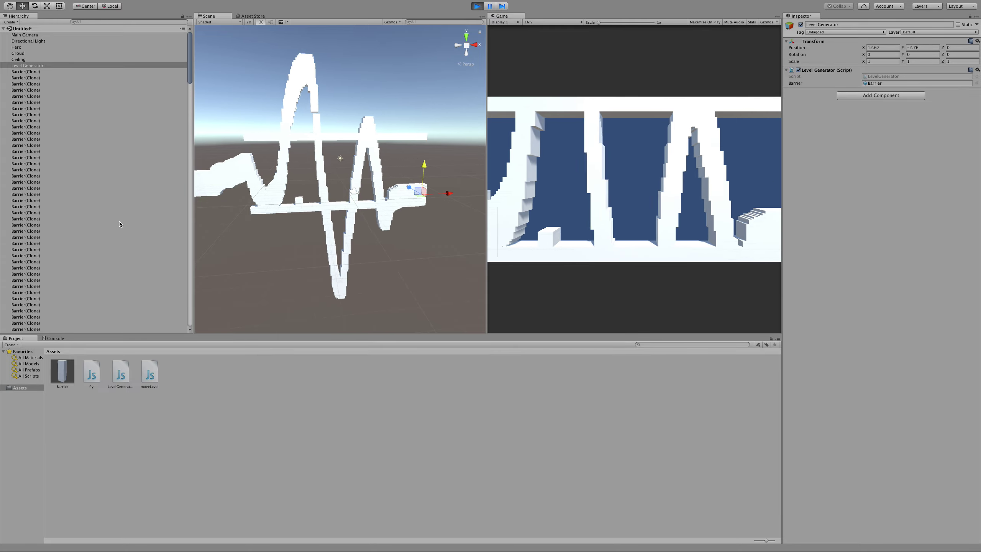
{"action": "scroll", "coordinate": [120, 224], "scroll_direction": "down", "scroll_amount": 15}
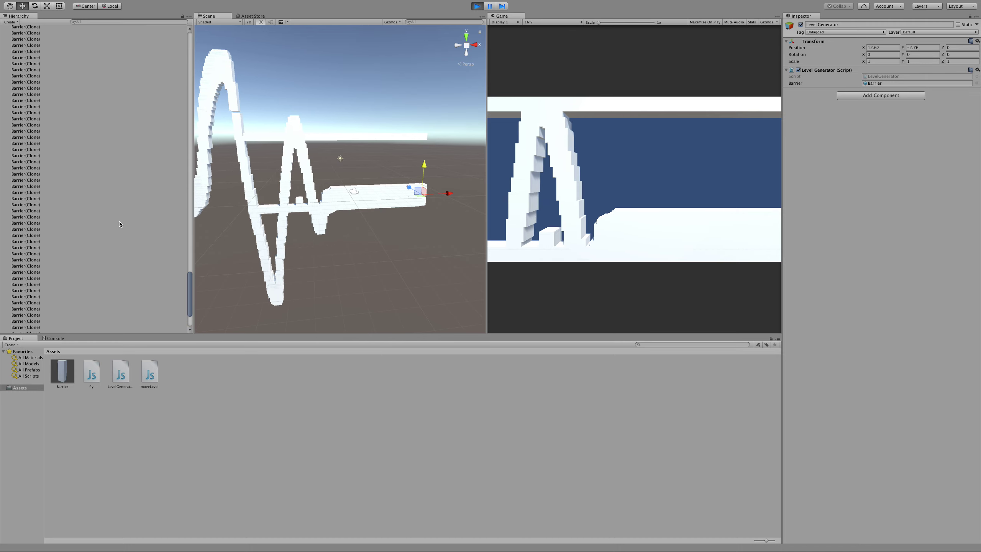
{"action": "scroll", "coordinate": [120, 221], "scroll_direction": "up", "scroll_amount": 15}
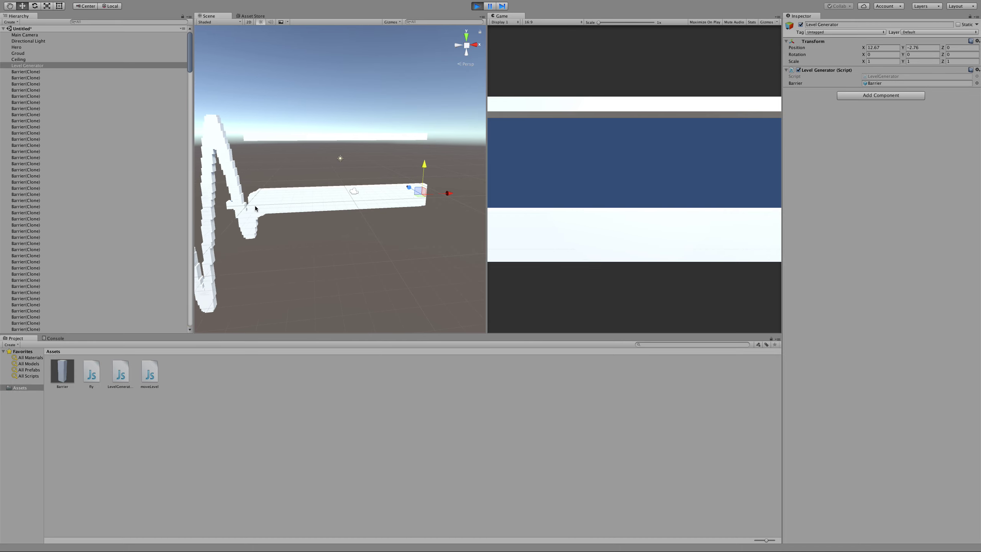
{"action": "left_click", "coordinate": [479, 6]}
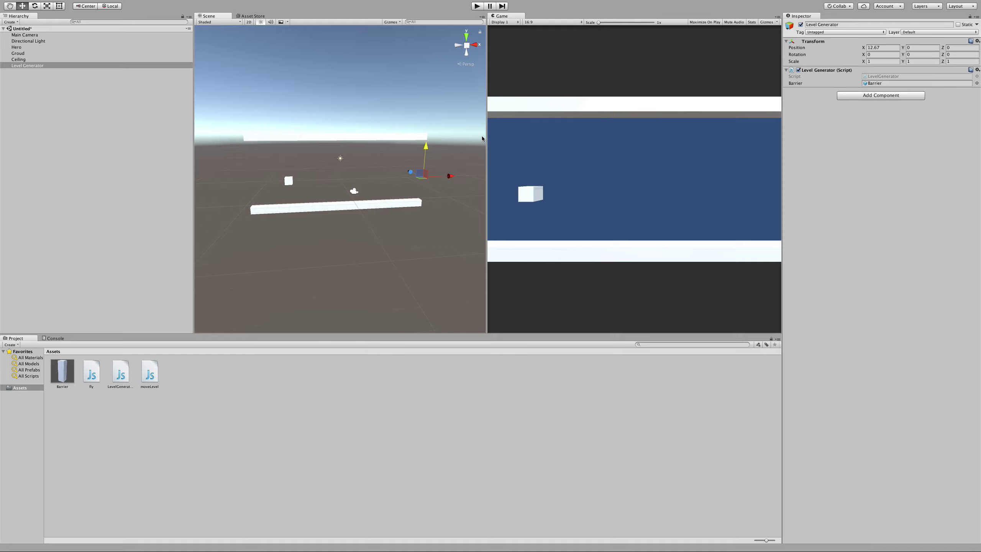
Step: Switch to MonoDevelop and declare private var ready = true; below the barrier variable in LevelGenerator.js
{"action": "key", "text": "super+Tab"}
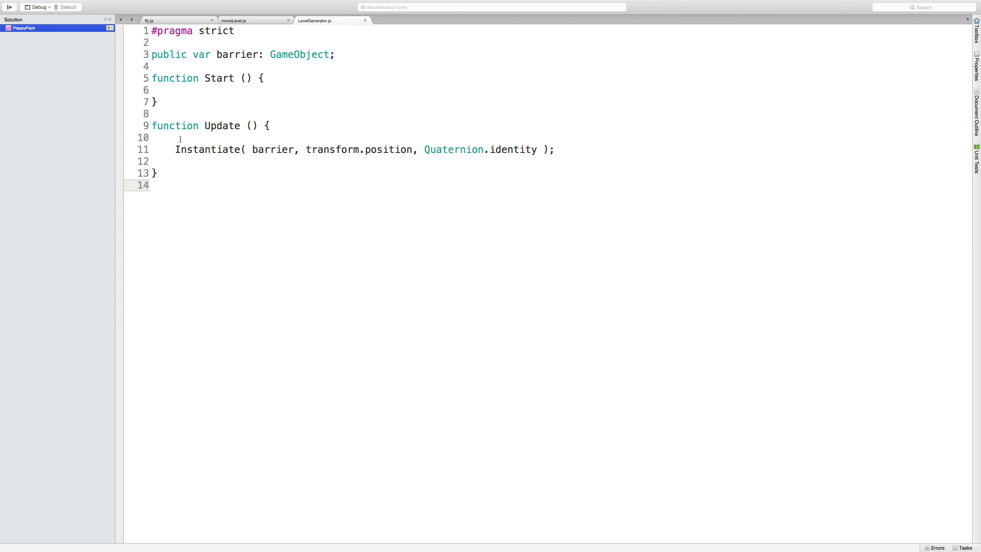
{"action": "left_click", "coordinate": [194, 138]}
{"action": "left_click", "coordinate": [344, 53]}
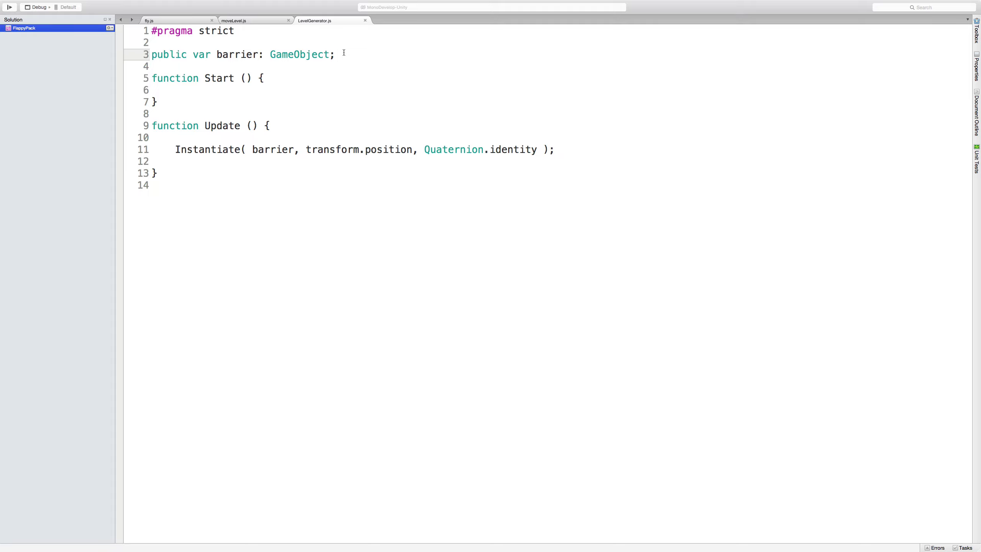
{"action": "key", "text": "Return"}
{"action": "type", "text": "private var "}
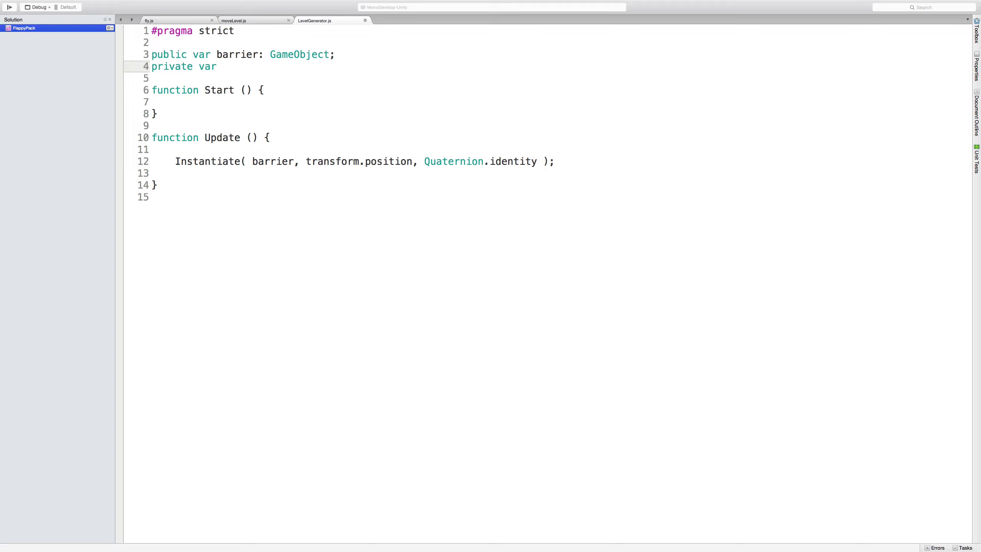
{"action": "type", "text": "ready;"}
{"action": "key", "text": "BackSpace"}
{"action": "type", "text": "= tur"}
{"action": "key", "text": "BackSpace"}
{"action": "key", "text": "BackSpace"}
{"action": "type", "text": "rue;"}
{"action": "key", "text": "BackSpace"}
Step: Wrap the Instantiate call in the Update function in an if block with empty parentheses, indenting the call inside it
{"action": "left_click", "coordinate": [289, 150]}
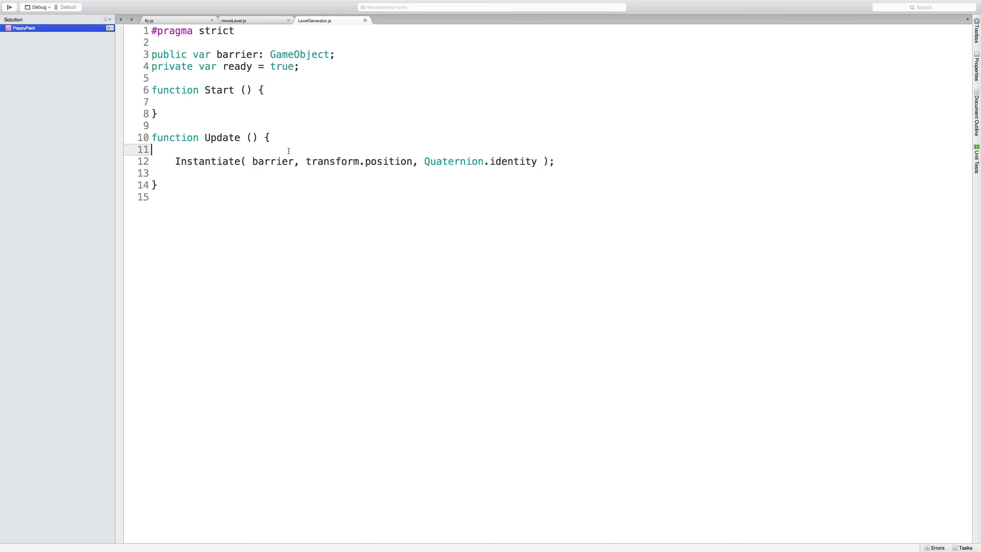
{"action": "key", "text": "Return"}
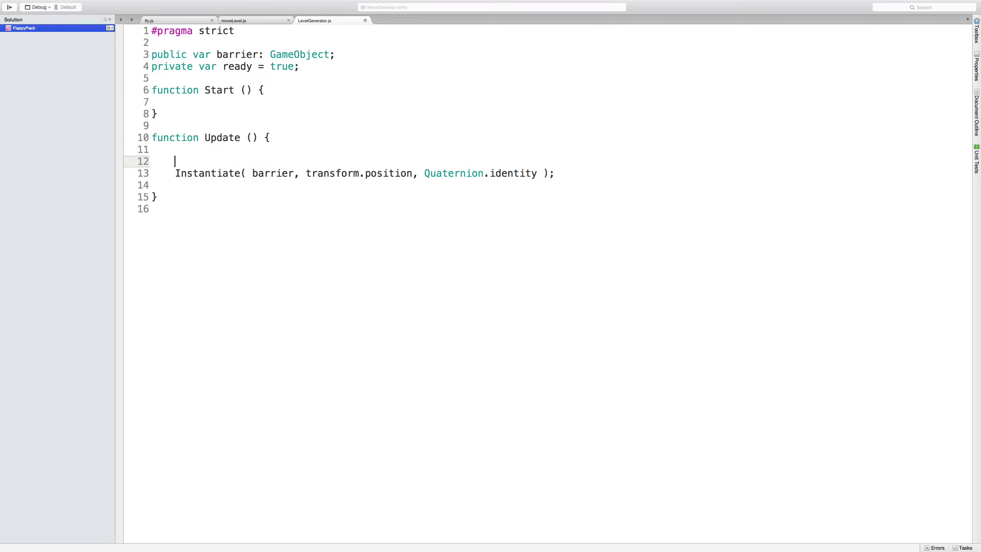
{"action": "type", "text": "if() {"}
{"action": "key", "text": "Down"}
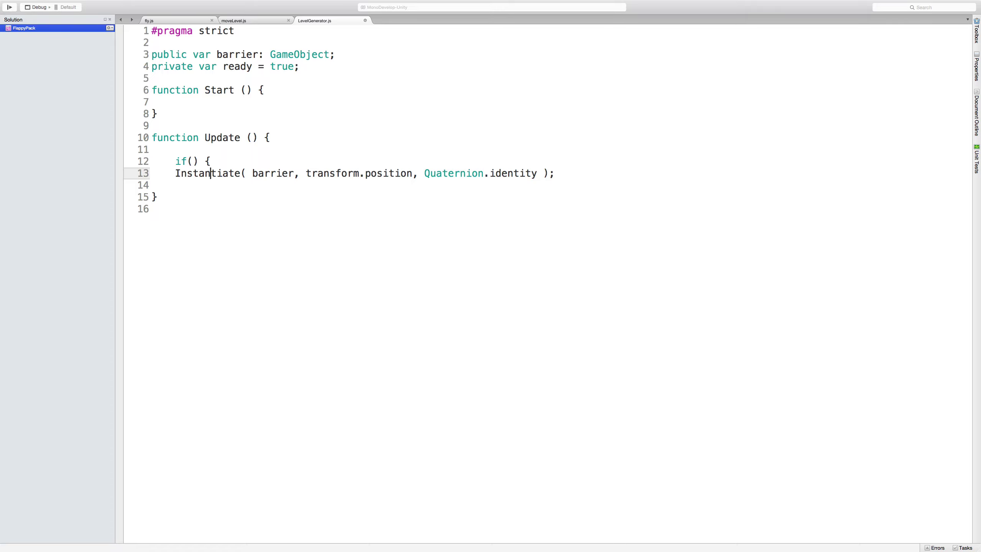
{"action": "key", "text": "Home"}
{"action": "key", "text": "Tab"}
{"action": "key", "text": "Down"}
{"action": "type", "text": "}"}
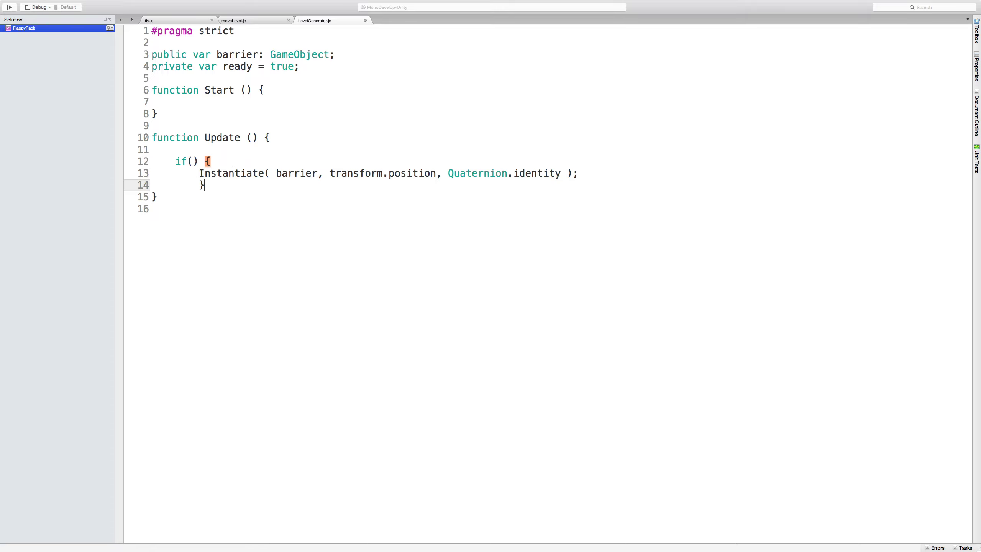
Step: Fill in the if statement's condition as ready == true
{"action": "key", "text": "Up"}
{"action": "key", "text": "Up"}
{"action": "key", "text": "Right"}
{"action": "key", "text": "Right"}
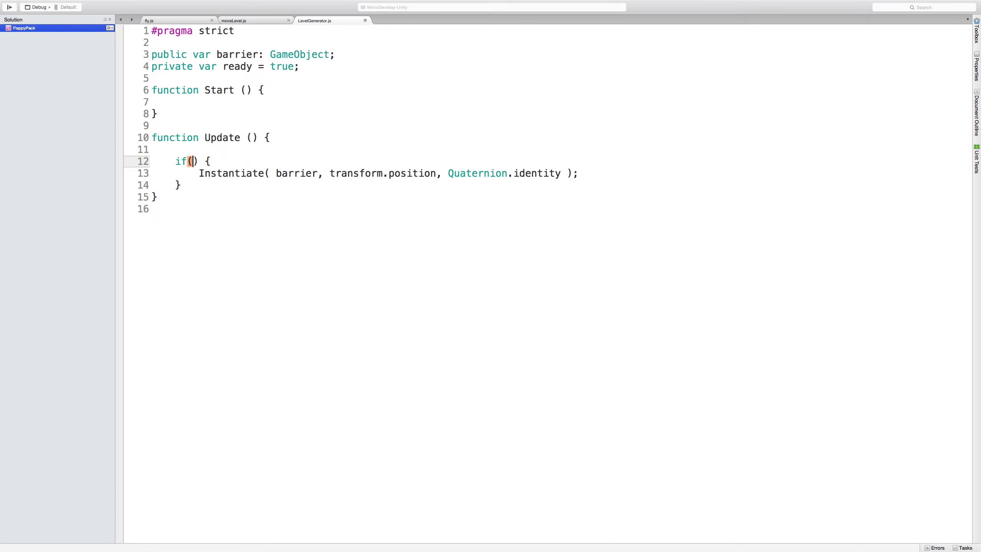
{"action": "key", "text": "Left"}
{"action": "type", "text": "ready == true"}
{"action": "key", "text": "Down"}
{"action": "key", "text": "Down"}
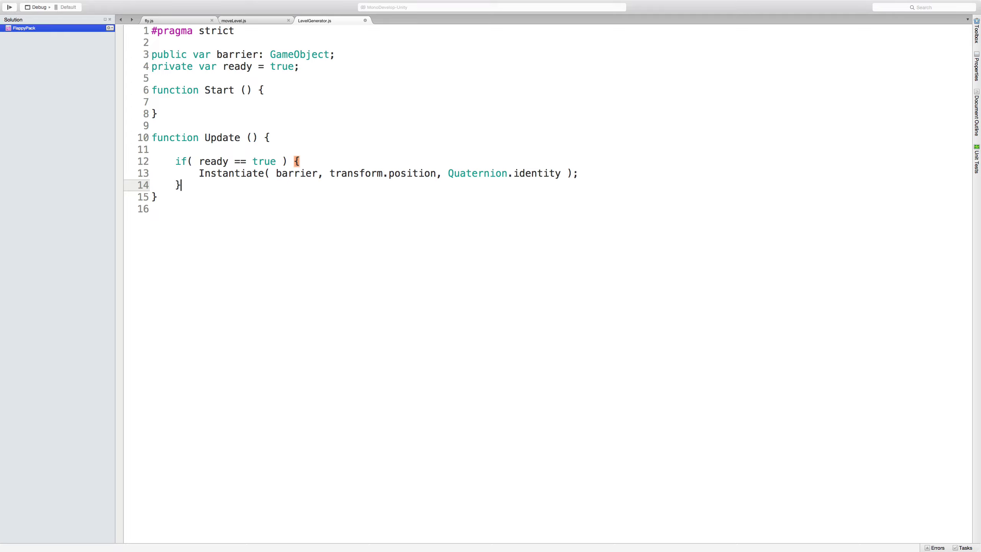
Step: Add a coolDown(); call below the Instantiate line inside the if block
{"action": "key", "text": "Up"}
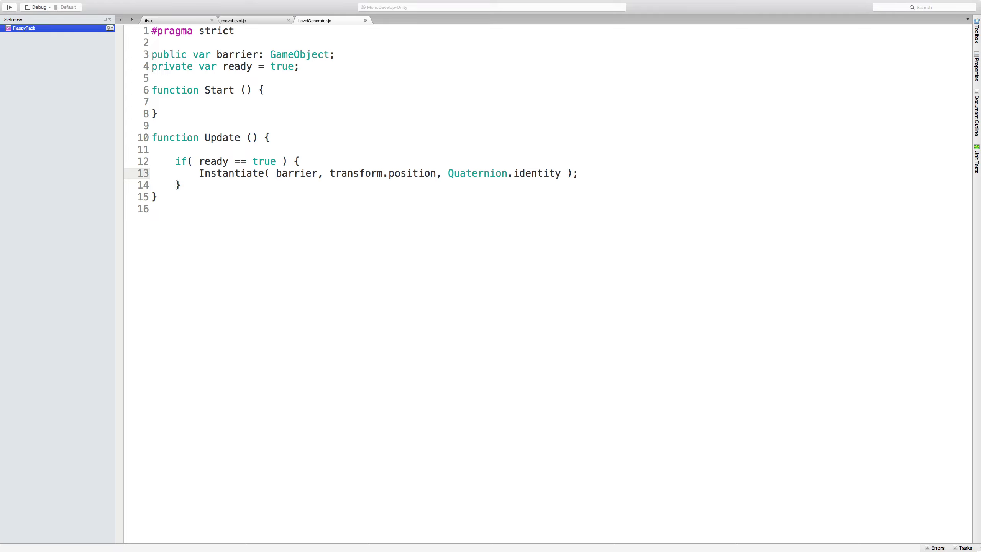
{"action": "key", "text": "Return"}
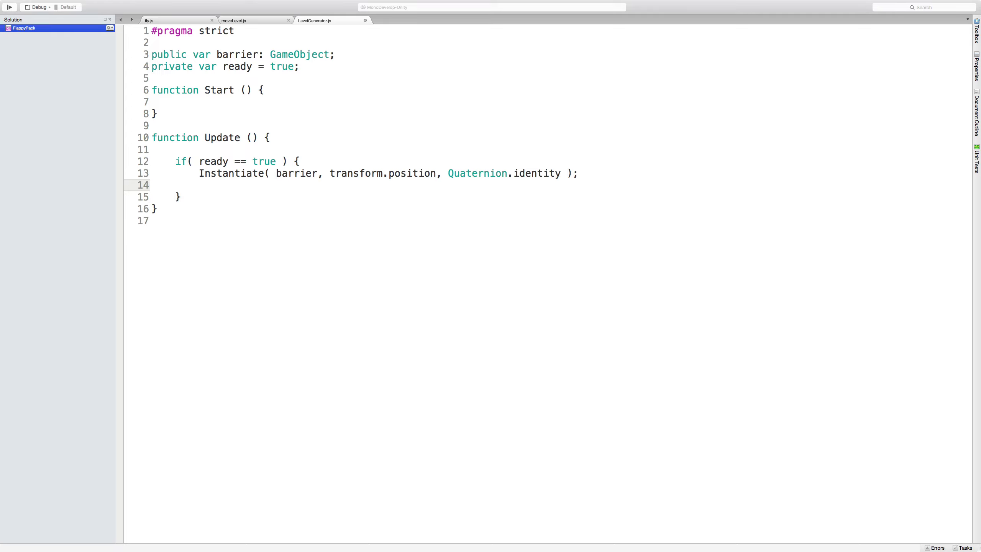
{"action": "type", "text": "coolDown();"}
Step: Define an empty function named coolDown() below the Update function, with blank lines between its braces
{"action": "key", "text": "Down"}
{"action": "key", "text": "Down"}
{"action": "key", "text": "Down"}
{"action": "key", "text": "Return"}
{"action": "key", "text": "Return"}
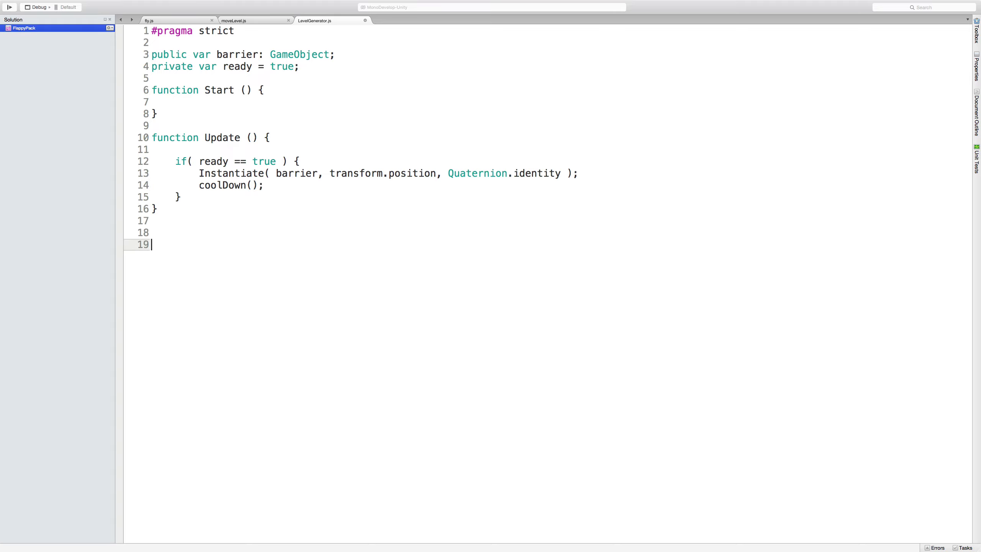
{"action": "type", "text": "function c"}
{"action": "type", "text": "ldo"}
{"action": "key", "text": "BackSpace"}
{"action": "key", "text": "BackSpace"}
{"action": "type", "text": "Down() {"}
{"action": "key", "text": "Return"}
{"action": "key", "text": "Return"}
{"action": "type", "text": "}"}
{"action": "key", "text": "Up"}
{"action": "key", "text": "Return"}
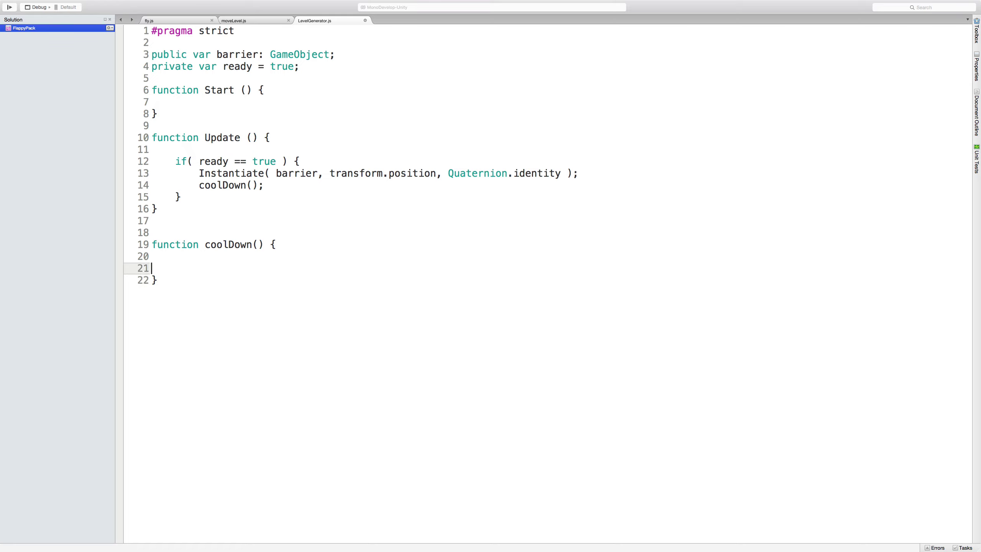
{"action": "key", "text": "Return"}
{"action": "key", "text": "Up"}
{"action": "key", "text": "Tab"}
Step: Insert ready = false; between the Instantiate line and the coolDown(); call, and return to Unity
{"action": "left_click", "coordinate": [270, 183]}
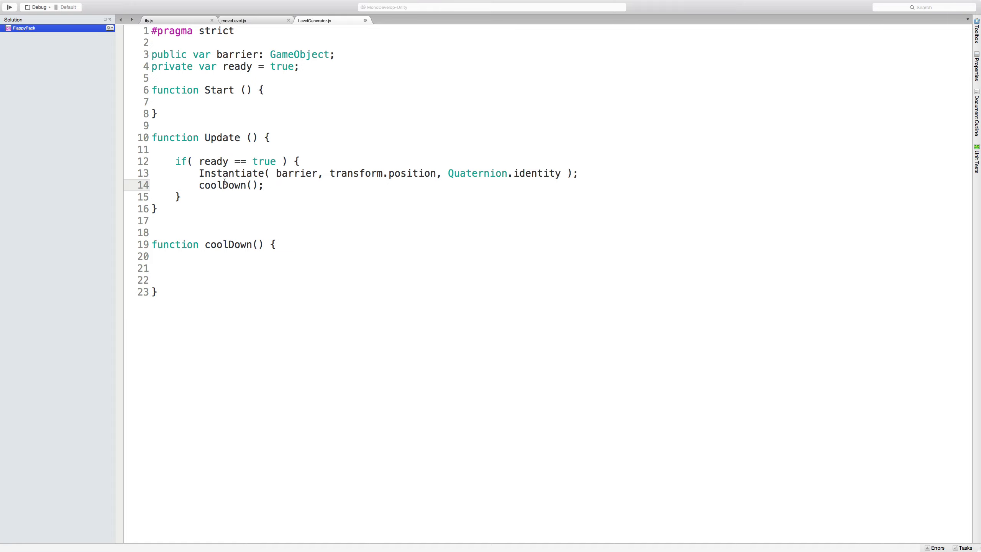
{"action": "left_click", "coordinate": [199, 174]}
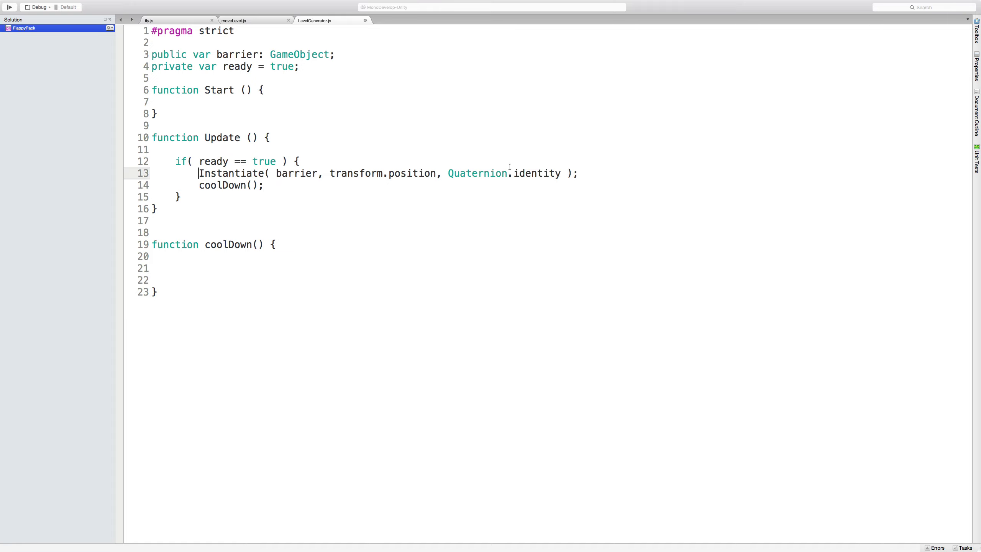
{"action": "left_click", "coordinate": [576, 175]}
{"action": "key", "text": "Return"}
{"action": "type", "text": "ready = false;"}
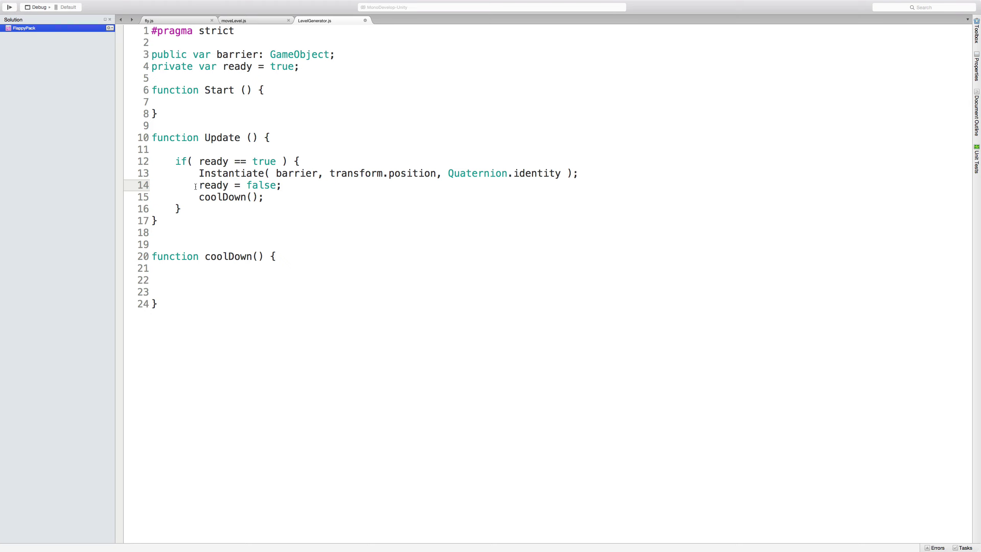
{"action": "left_click_drag", "start_coordinate": [199, 185], "coordinate": [291, 183]}
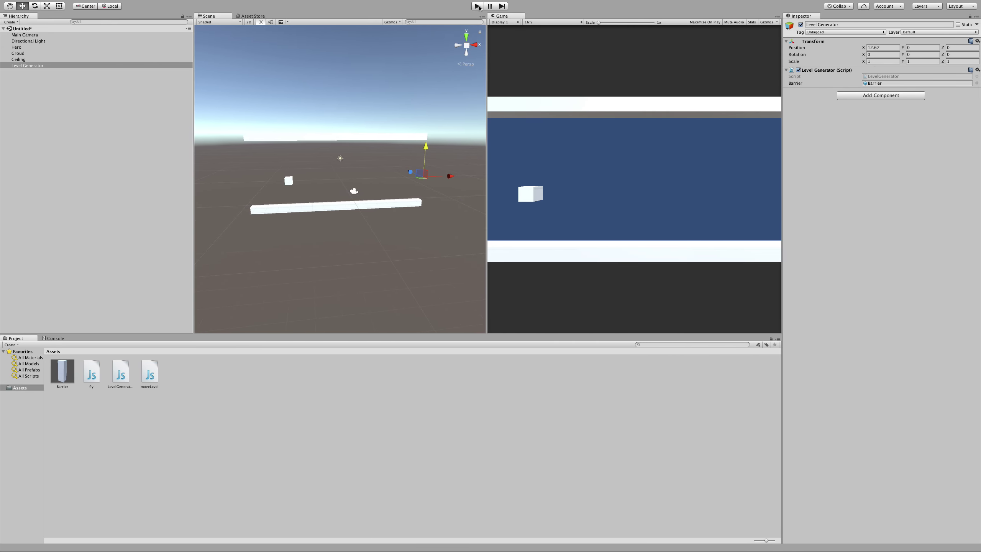
Step: Play the scene to test barrier spawning with the ready flag, stop it, and switch back to MonoDevelop
{"action": "left_click", "coordinate": [477, 6]}
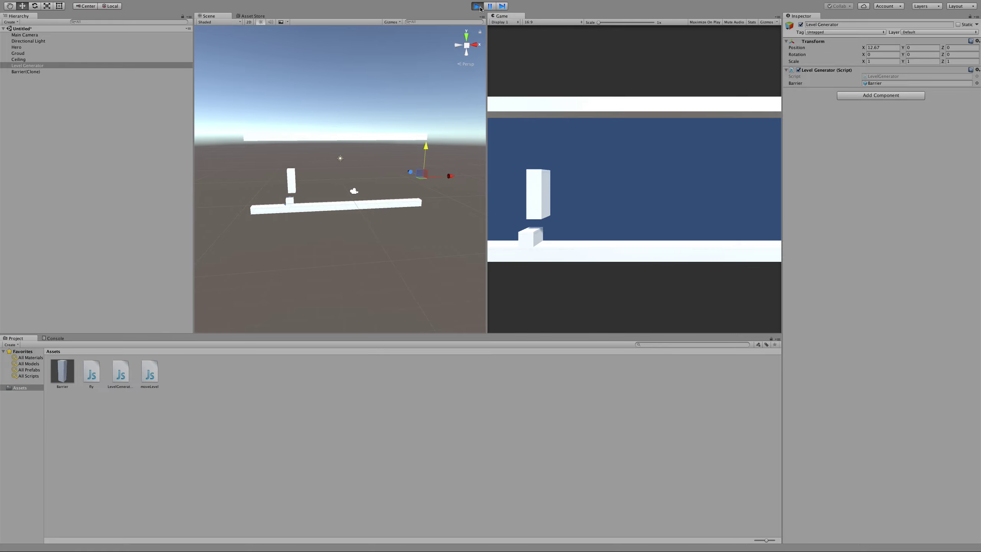
{"action": "left_click", "coordinate": [477, 6]}
{"action": "key", "text": "super+Tab"}
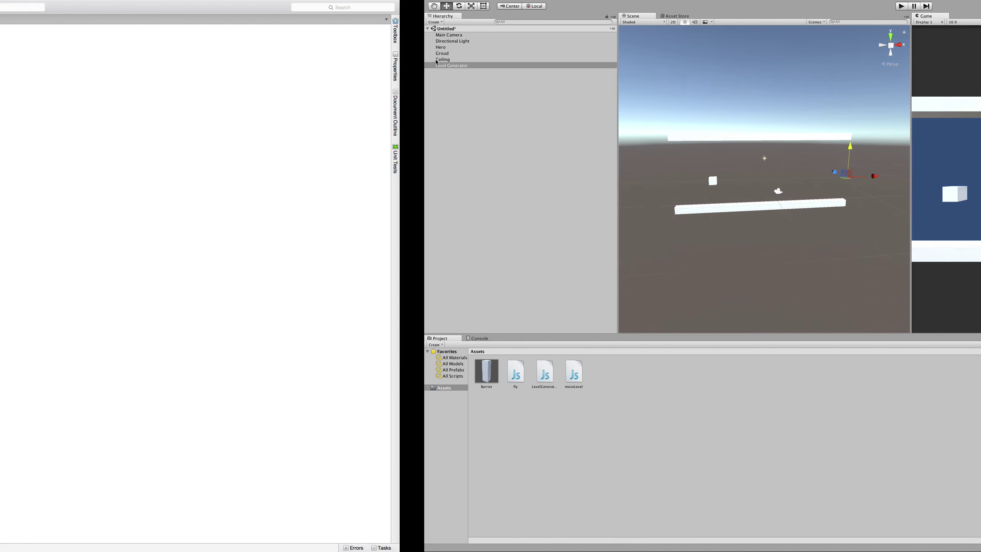
Step: Add the line yield(WaitForSeconds(2)); inside the coolDown function
{"action": "left_click", "coordinate": [252, 278]}
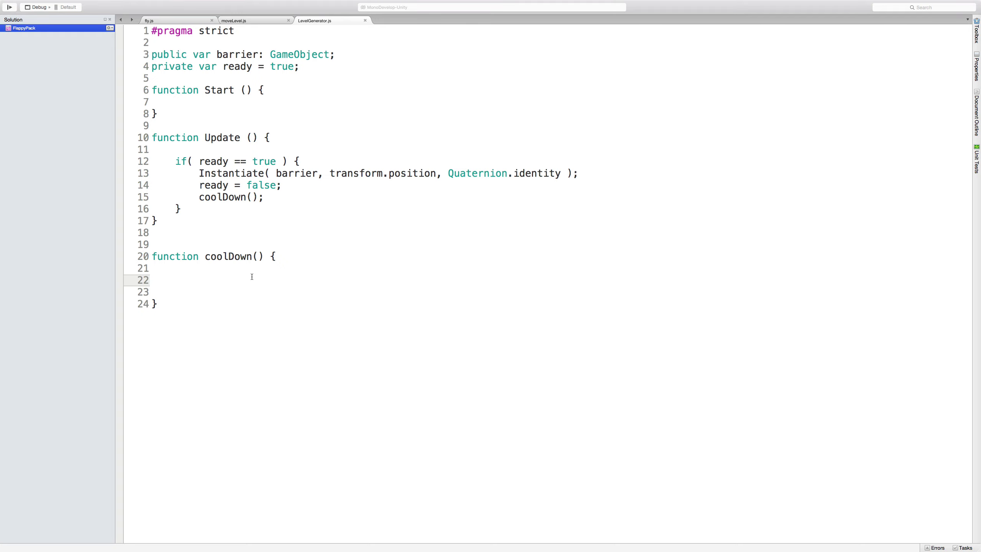
{"action": "type", "text": "yield"}
{"action": "type", "text": "()"}
{"action": "type", "text": "WaitForSecond"}
{"action": "type", "text": "s(4"}
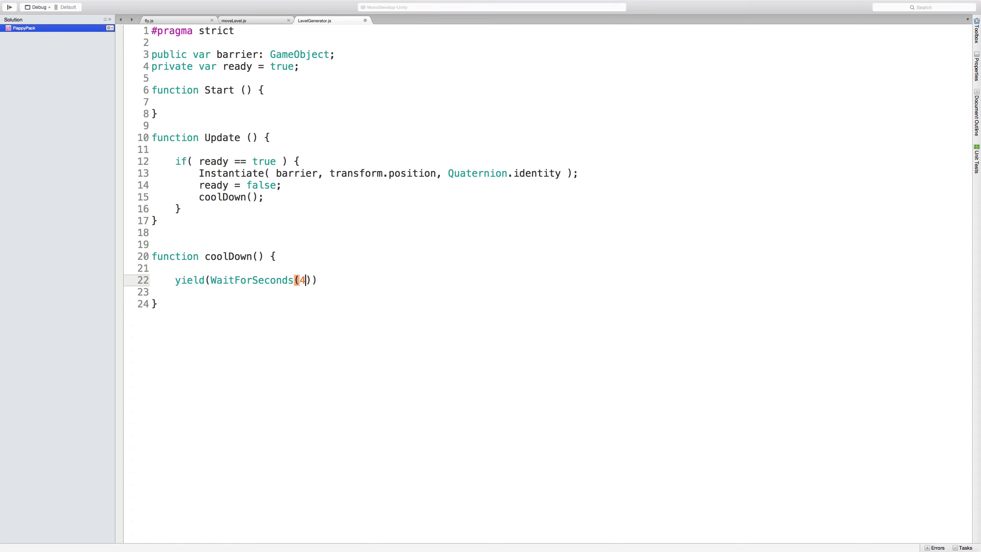
{"action": "type", "text": "1"}
{"action": "key", "text": "BackSpace"}
{"action": "type", "text": "2"}
{"action": "key", "text": "Right"}
{"action": "key", "text": "Right"}
{"action": "type", "text": ";"}
Step: Add ready = true; below the yield line in the coolDown function and return to Unity
{"action": "key", "text": "Return"}
{"action": "type", "text": "read"}
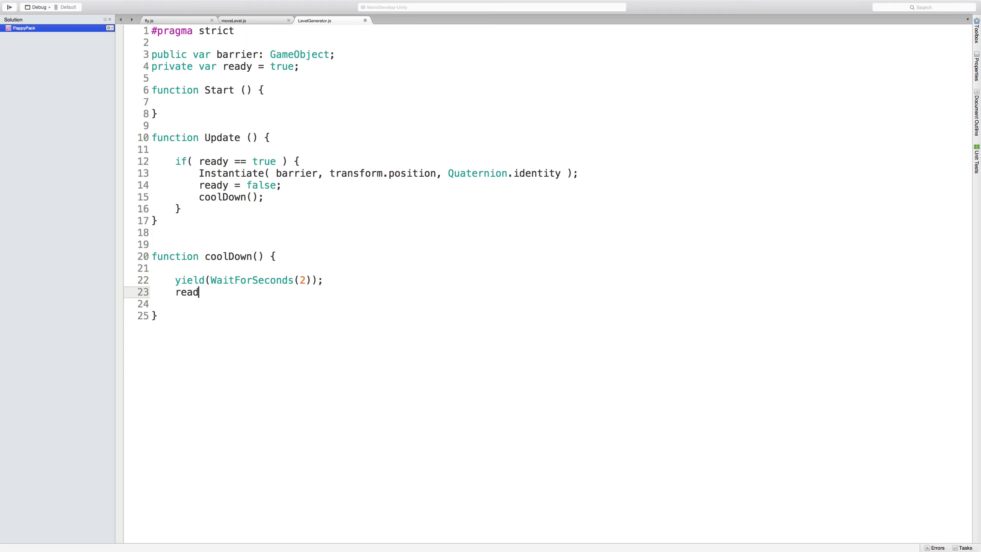
{"action": "type", "text": "y = true;"}
{"action": "key", "text": "super+Tab"}
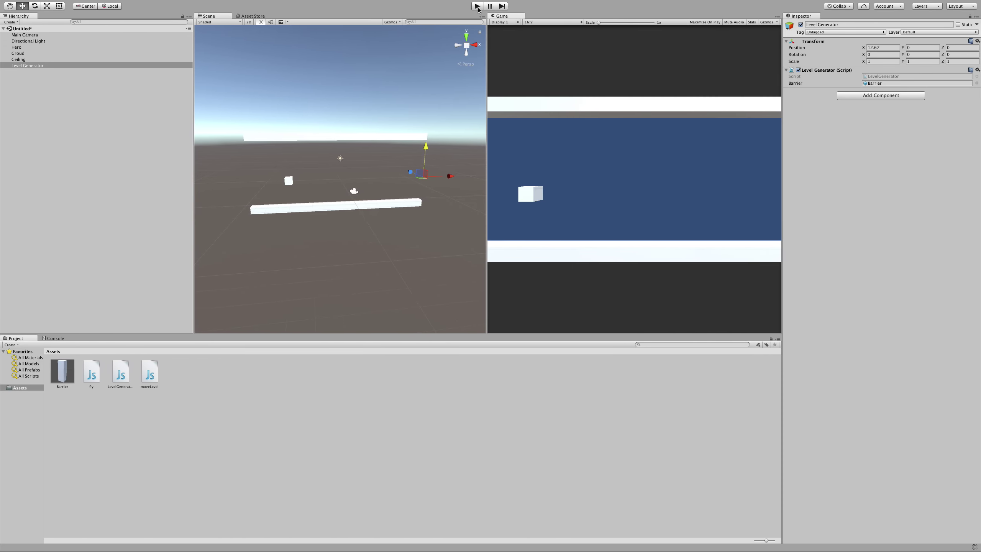
Step: Play the scene and keep the Hero flying above the moving barriers to test the timed spawning
{"action": "left_click", "coordinate": [476, 8]}
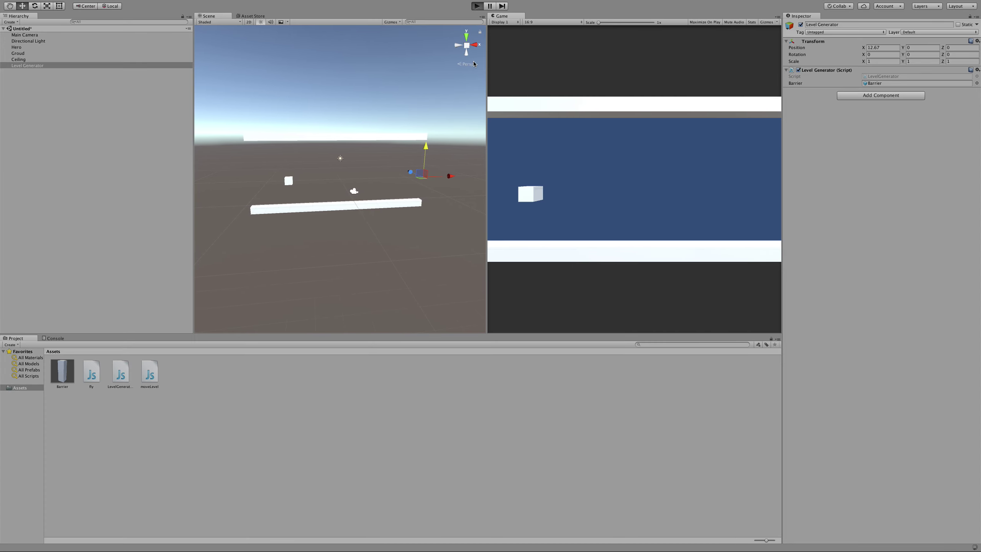
{"action": "left_click", "coordinate": [536, 140]}
{"action": "left_click", "coordinate": [536, 140]}
{"action": "left_click", "coordinate": [536, 139]}
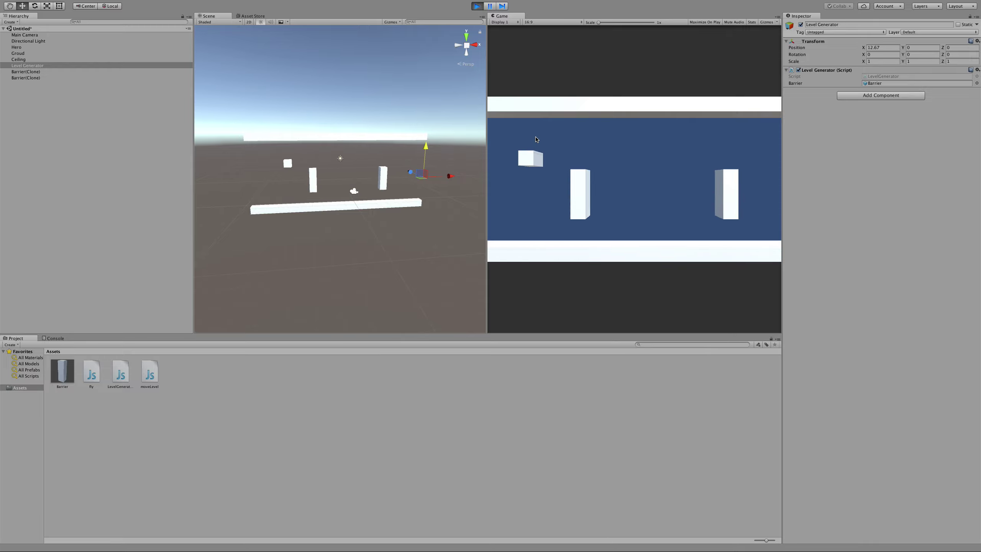
{"action": "left_click", "coordinate": [536, 139]}
{"action": "left_click", "coordinate": [536, 139]}
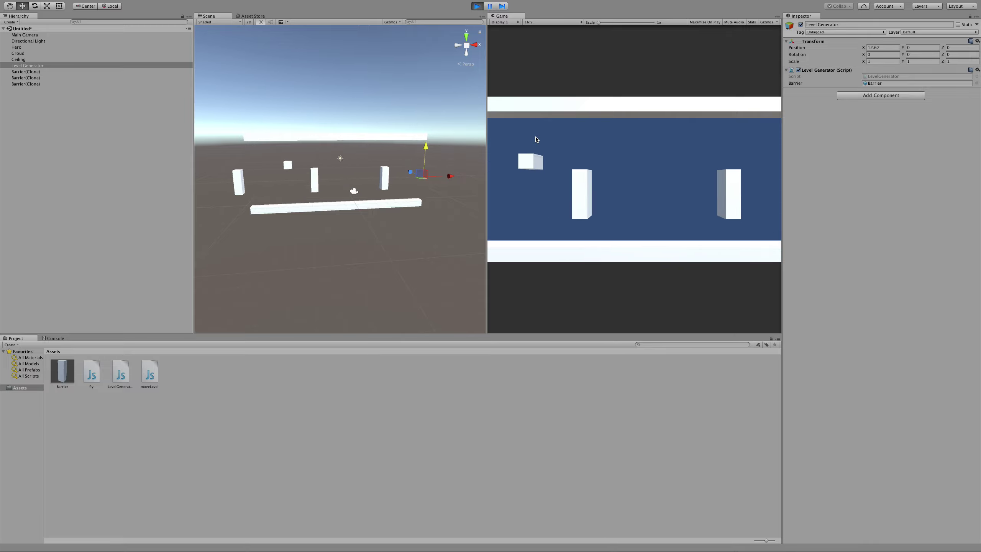
{"action": "left_click", "coordinate": [535, 140]}
{"action": "left_click", "coordinate": [536, 138]}
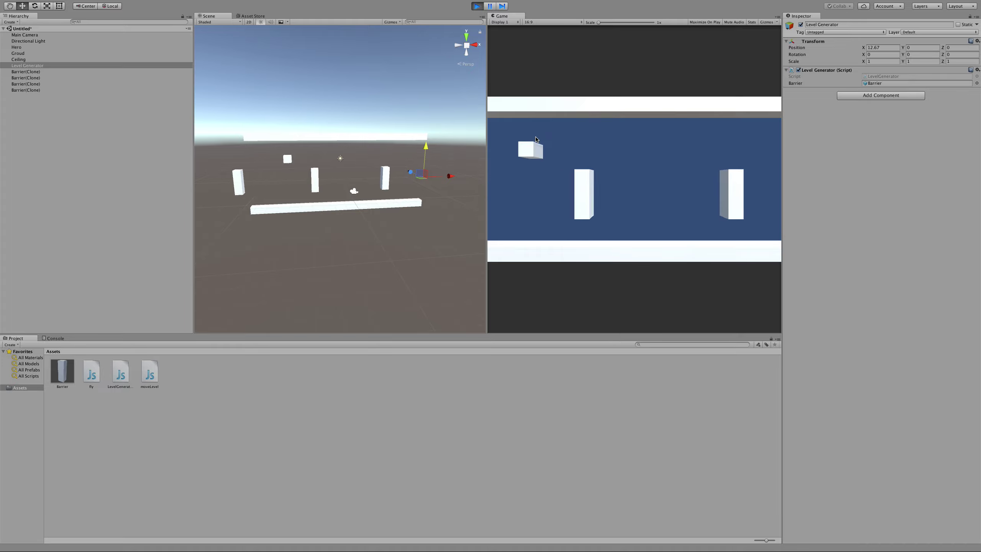
{"action": "left_click", "coordinate": [536, 137]}
{"action": "left_click", "coordinate": [536, 138]}
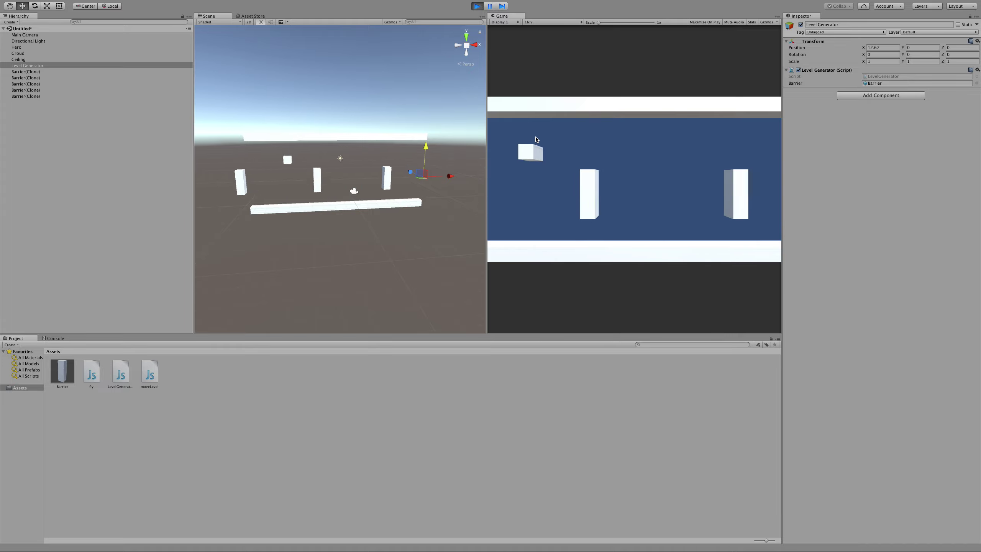
{"action": "left_click", "coordinate": [535, 138]}
{"action": "left_click", "coordinate": [536, 139]}
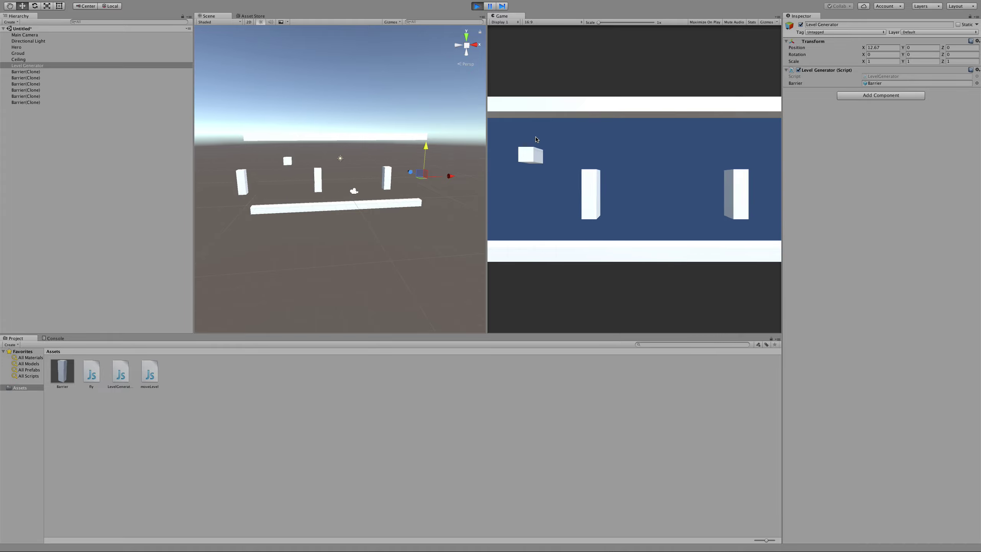
{"action": "left_click", "coordinate": [536, 139]}
{"action": "left_click", "coordinate": [536, 138]}
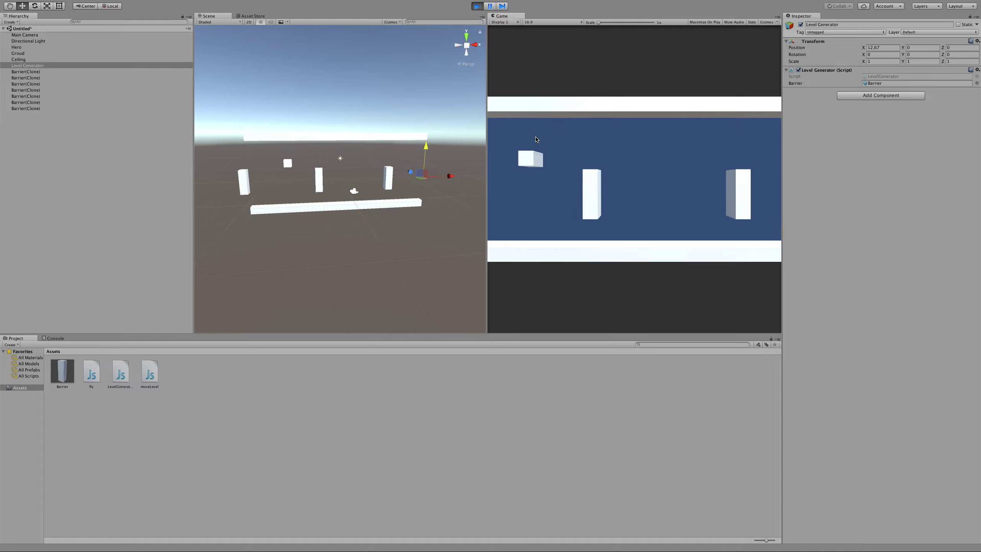
{"action": "left_click", "coordinate": [535, 137]}
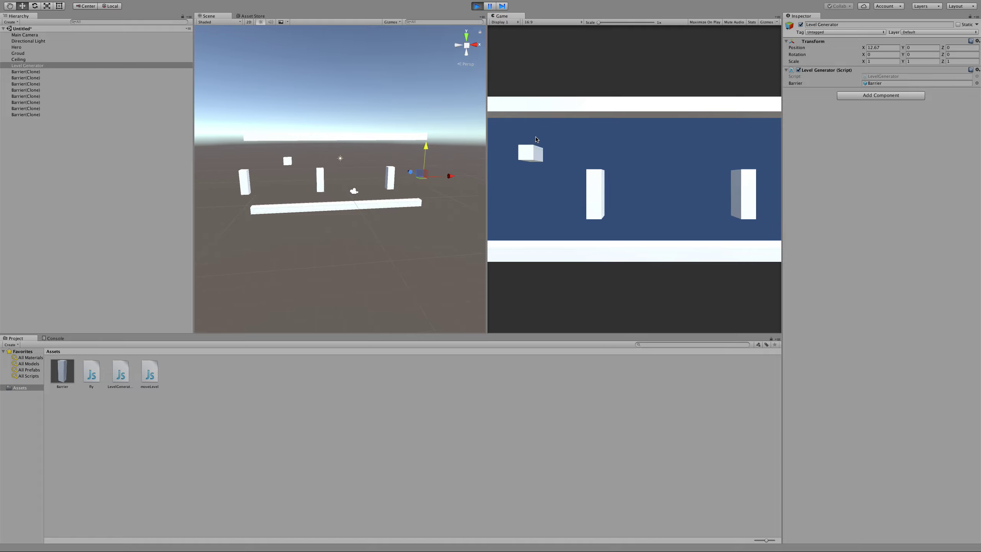
Step: Finish the timed barrier spawning test by flying the Hero once more and stopping the scene
{"action": "left_click", "coordinate": [536, 137]}
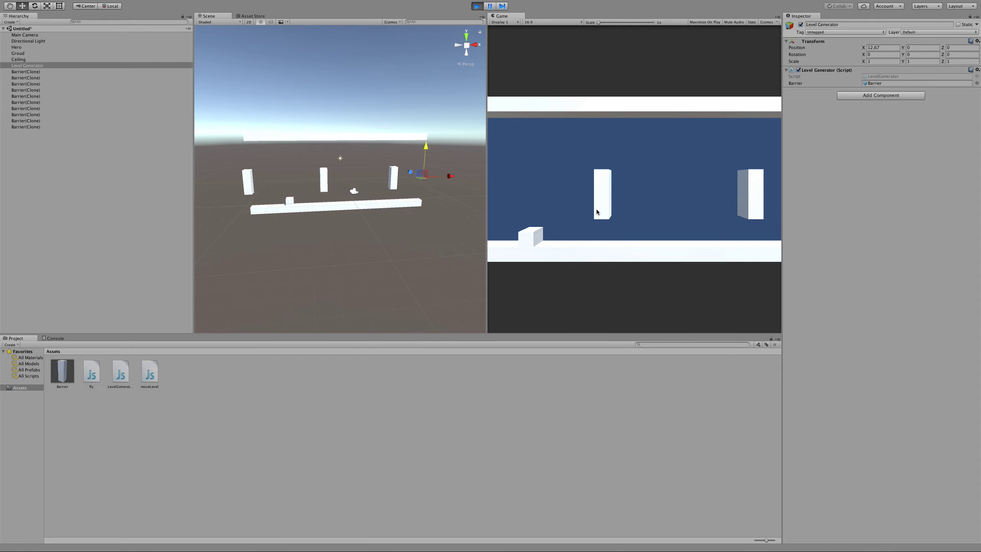
{"action": "left_click", "coordinate": [478, 6]}
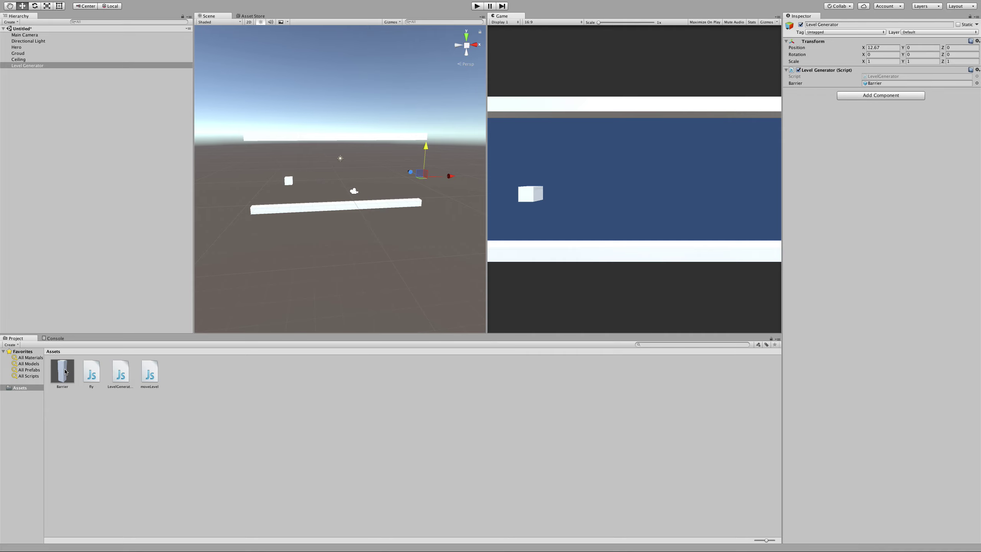
Step: Place a Barrier prefab in the scene and set its Z position to 0
{"action": "left_click_drag", "start_coordinate": [68, 368], "coordinate": [437, 167]}
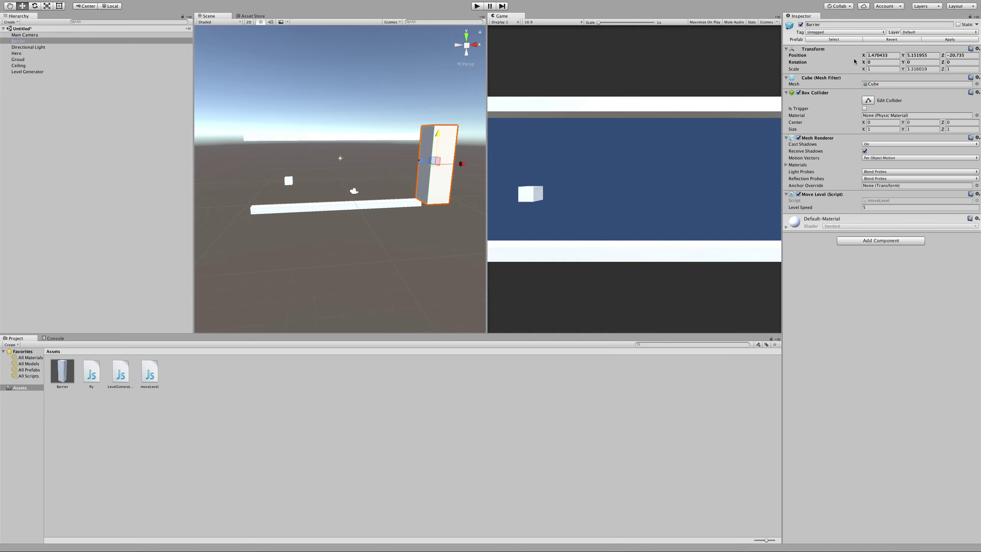
{"action": "left_click", "coordinate": [951, 56]}
{"action": "type", "text": "0"}
{"action": "key", "text": "Return"}
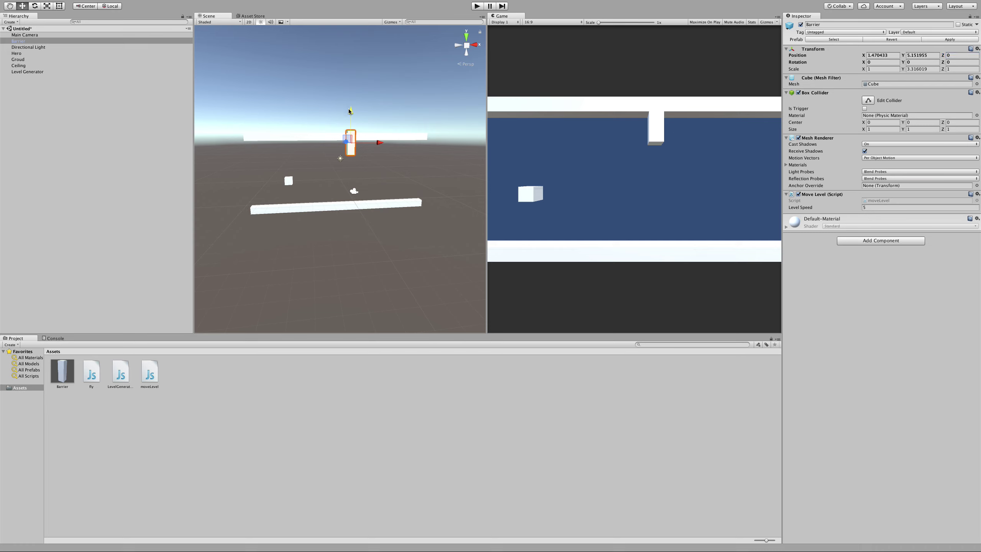
Step: Try vertical positions for the placed Barrier, up to Y 3.75 near the ceiling and down toward the ground, and delete it from the scene
{"action": "left_click_drag", "start_coordinate": [348, 110], "coordinate": [351, 151]}
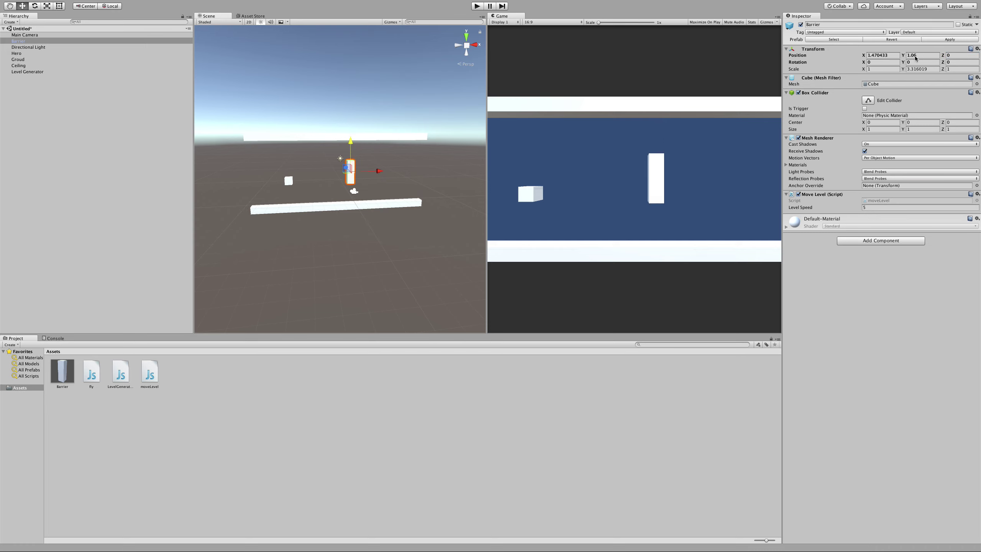
{"action": "left_click_drag", "start_coordinate": [355, 143], "coordinate": [337, 113]}
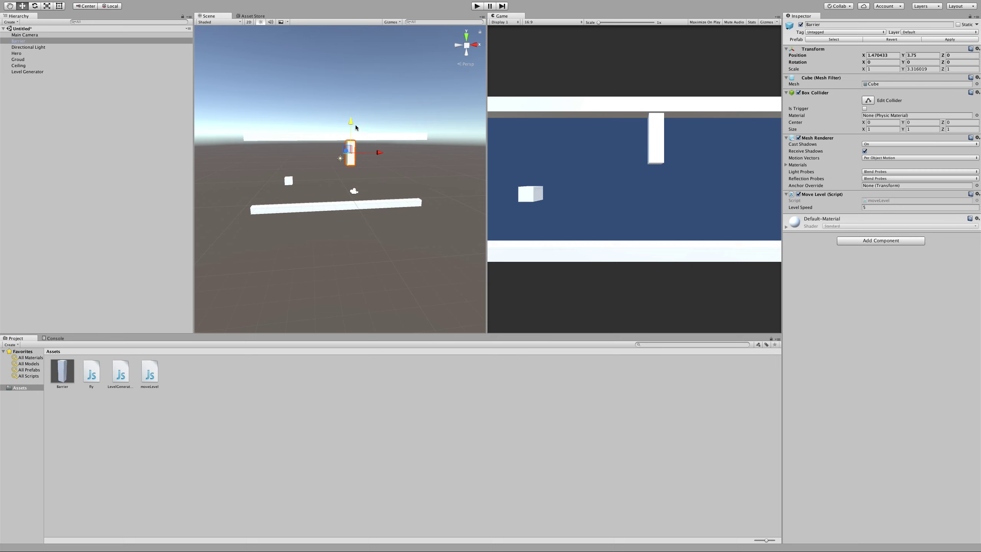
{"action": "left_click_drag", "start_coordinate": [351, 123], "coordinate": [347, 157]}
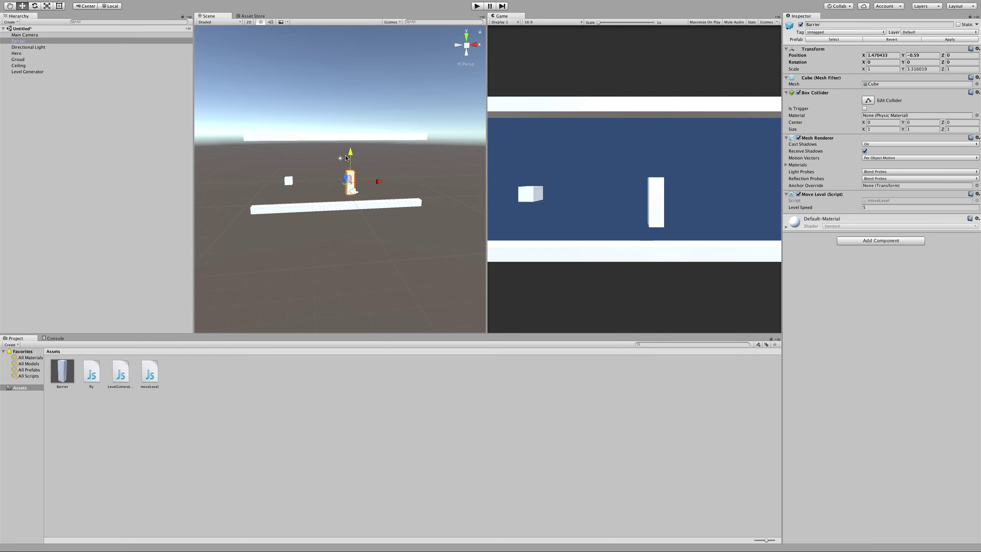
{"action": "key", "text": "Delete"}
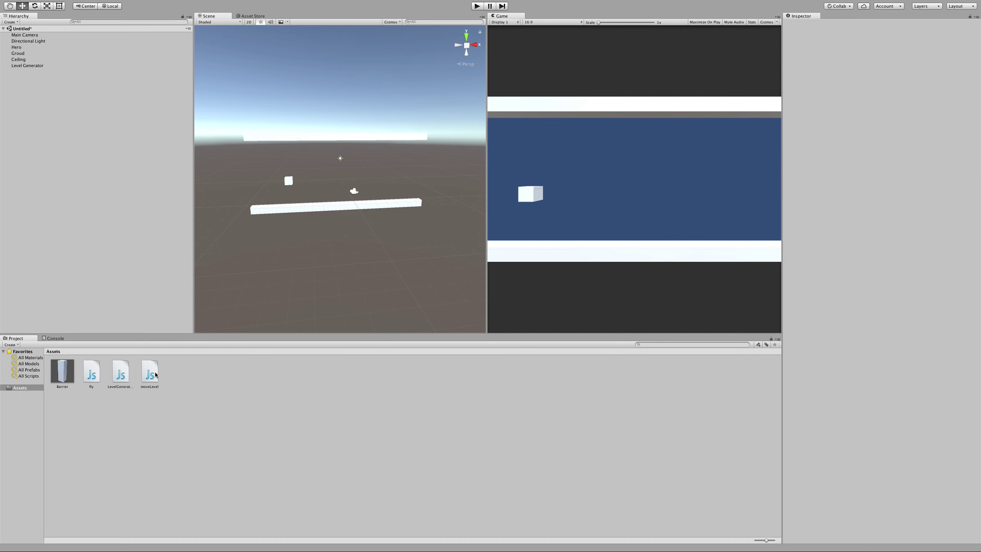
Step: Open the LevelGenerator script and store the Instantiate result in a variable by prefixing the call with var instance =
{"action": "double_click", "coordinate": [125, 375]}
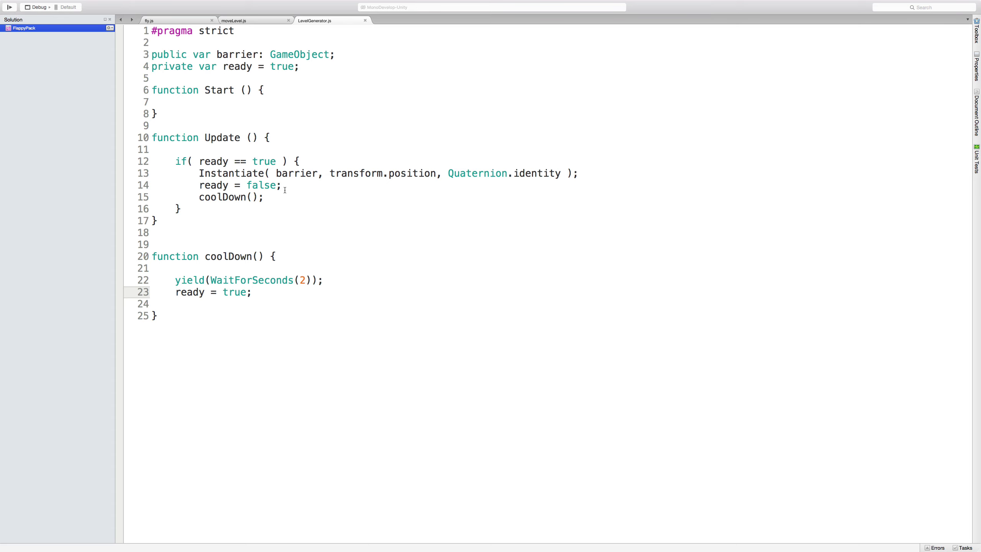
{"action": "left_click_drag", "start_coordinate": [201, 173], "coordinate": [497, 173]}
{"action": "left_click", "coordinate": [400, 173]}
{"action": "double_click", "coordinate": [410, 173]}
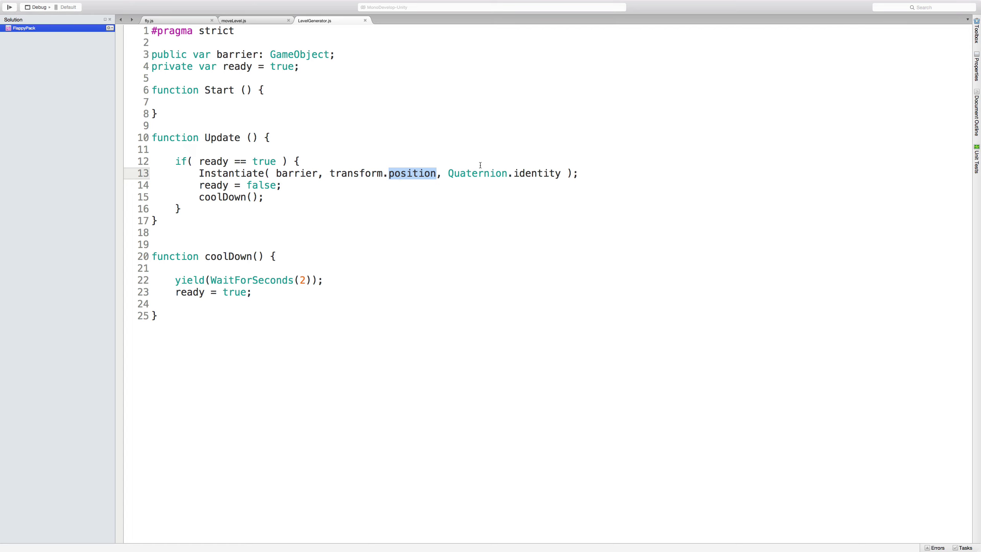
{"action": "left_click", "coordinate": [582, 172]}
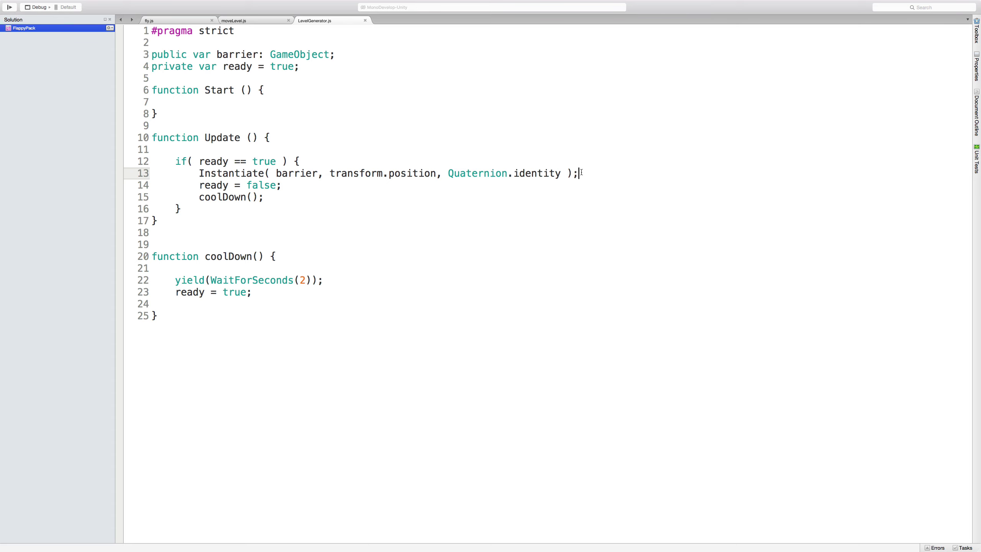
{"action": "left_click", "coordinate": [202, 172]}
{"action": "type", "text": "var instanc"}
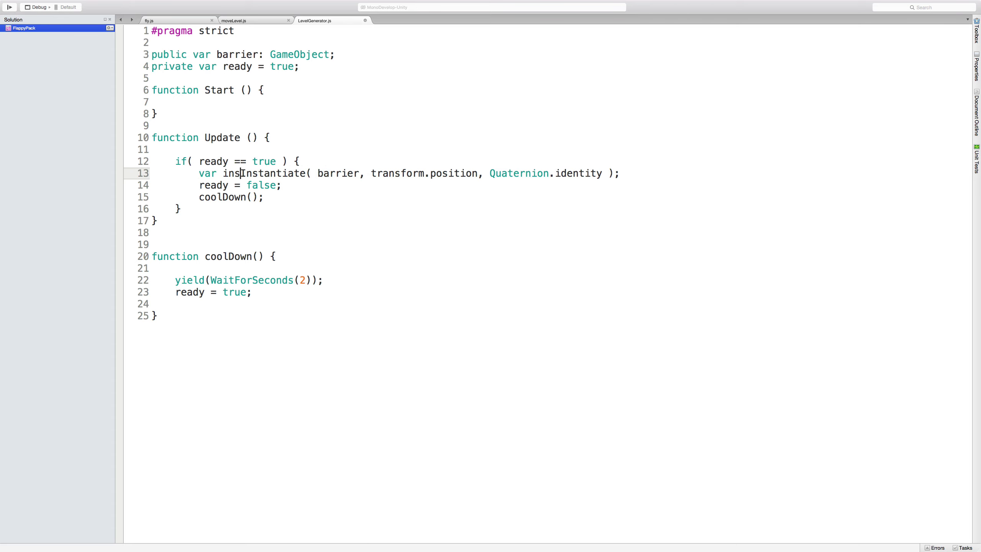
{"action": "type", "text": "e ="}
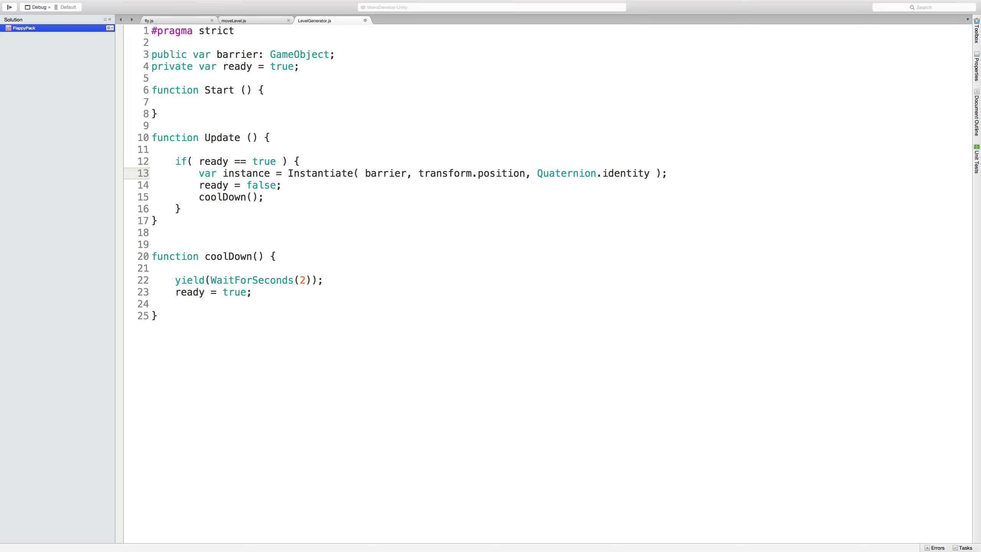
Step: Add the line instance.transform.position.y = ??????; as a placeholder below the Instantiate call
{"action": "key", "text": "Return"}
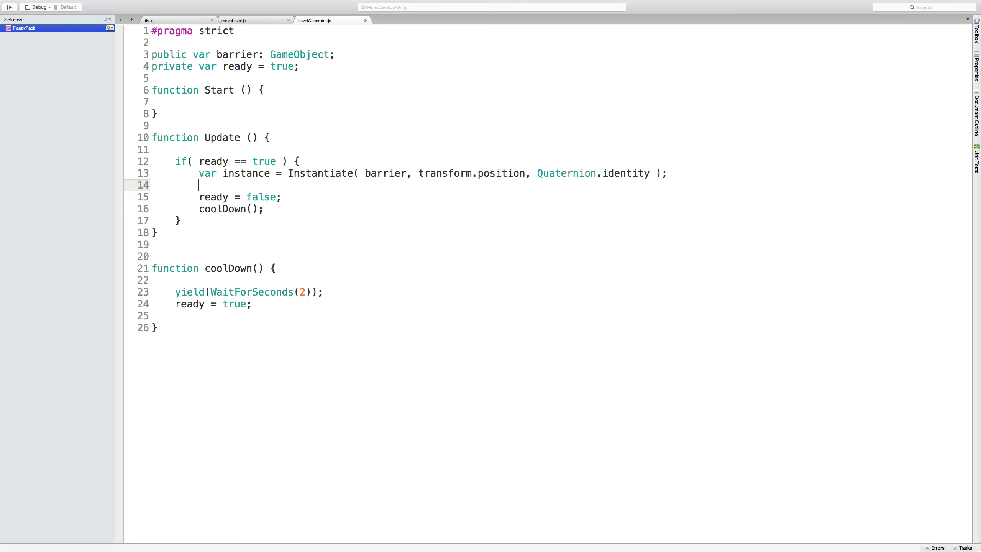
{"action": "type", "text": "instance "}
{"action": "type", "text": "transform"}
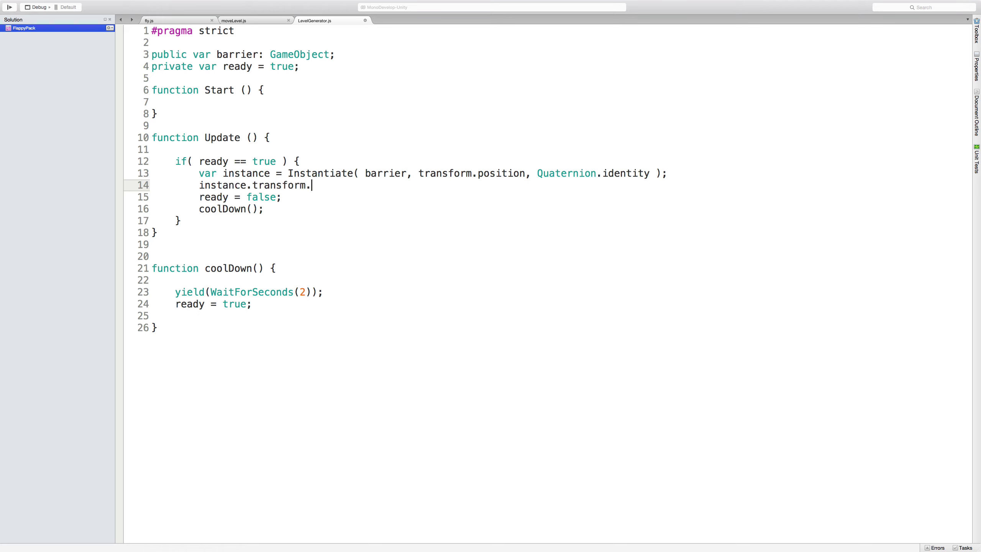
{"action": "type", "text": ".position.y = ??????;"}
Step: Add var rand = Random.Range(-1.75, 3.75); at the start of the if block, above the Instantiate line
{"action": "left_click", "coordinate": [301, 161]}
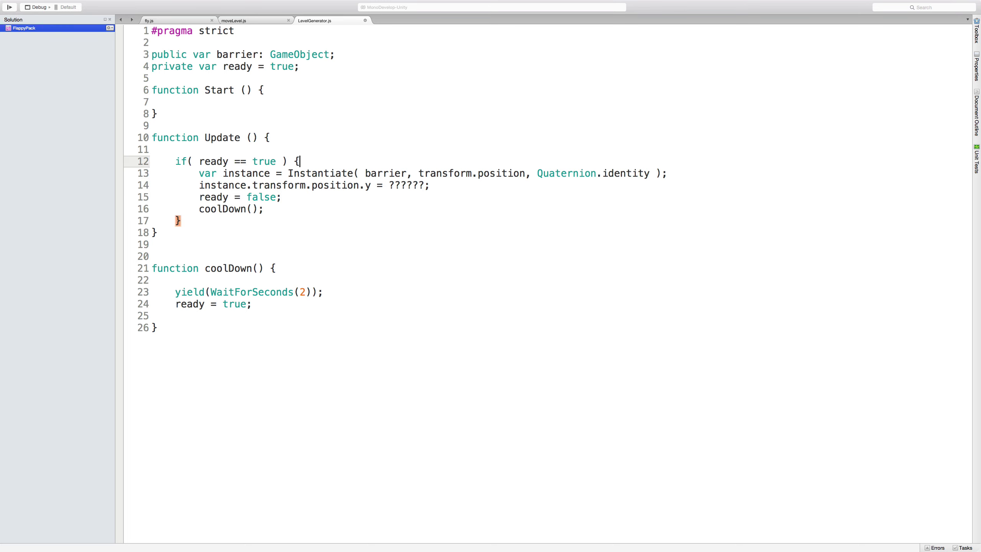
{"action": "key", "text": "Return"}
{"action": "key", "text": "Return"}
{"action": "key", "text": "Up"}
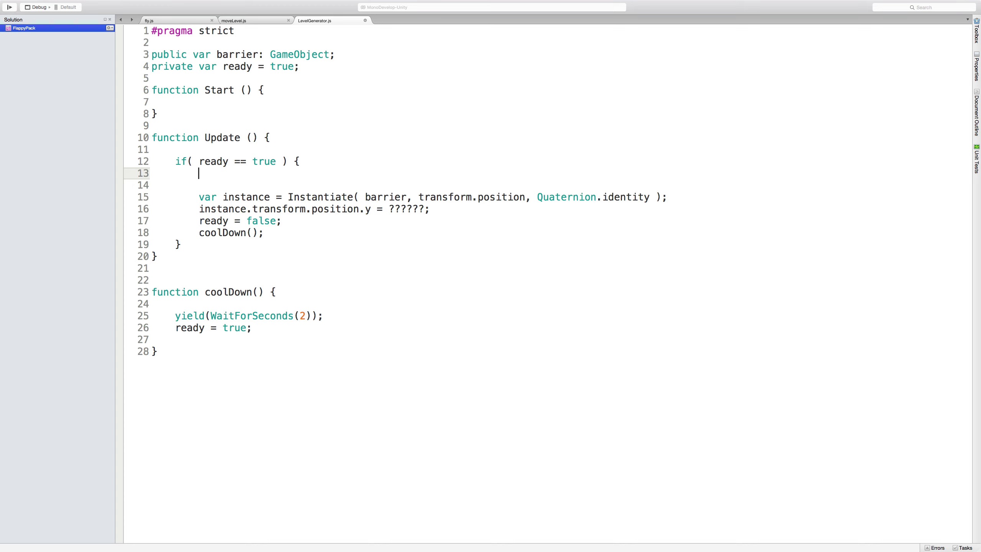
{"action": "type", "text": "var rand ="}
{"action": "type", "text": "Random.Range();"}
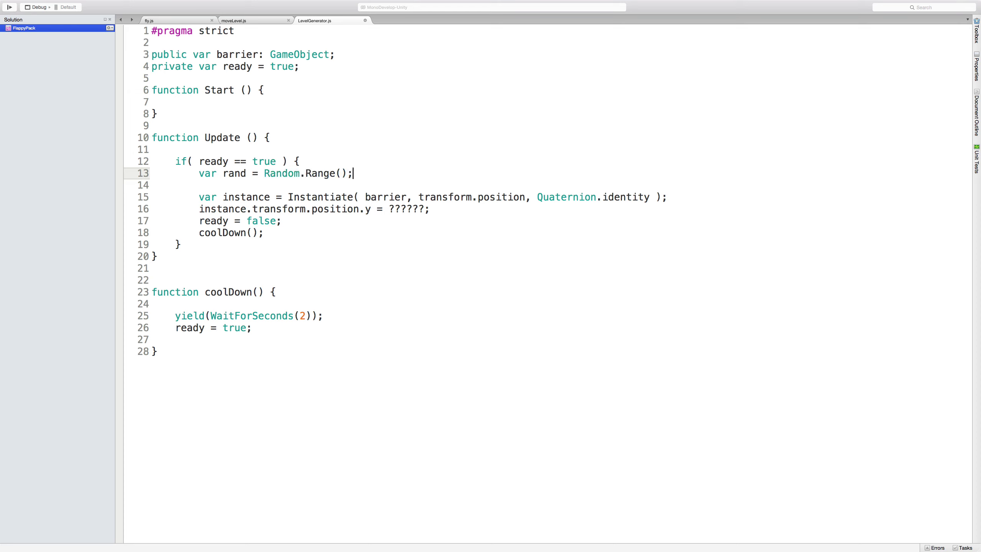
{"action": "key", "text": "Left"}
{"action": "key", "text": "Left"}
{"action": "type", "text": "-1.75, 3.75"}
{"action": "key", "text": "Left"}
{"action": "left_click_drag", "start_coordinate": [342, 174], "coordinate": [406, 173]}
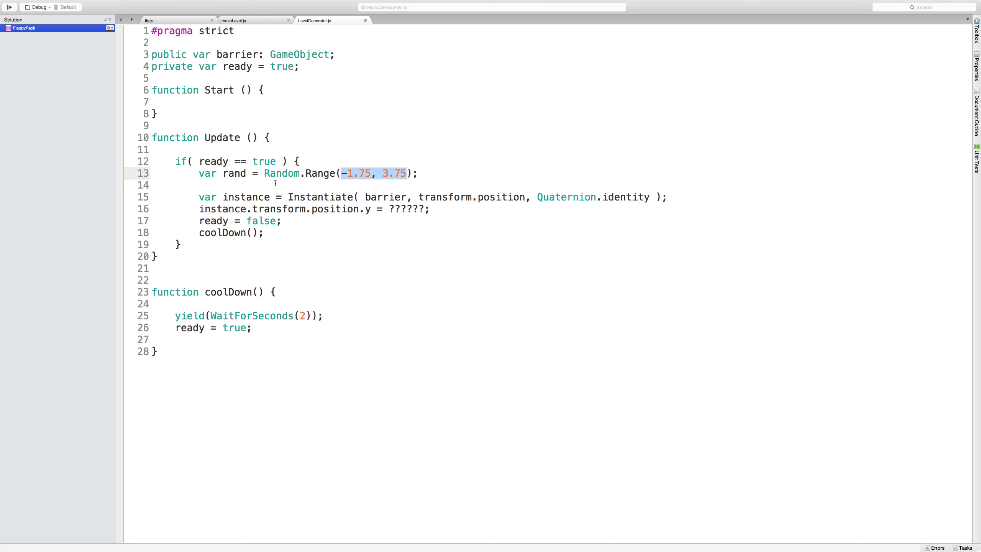
{"action": "left_click", "coordinate": [198, 174]}
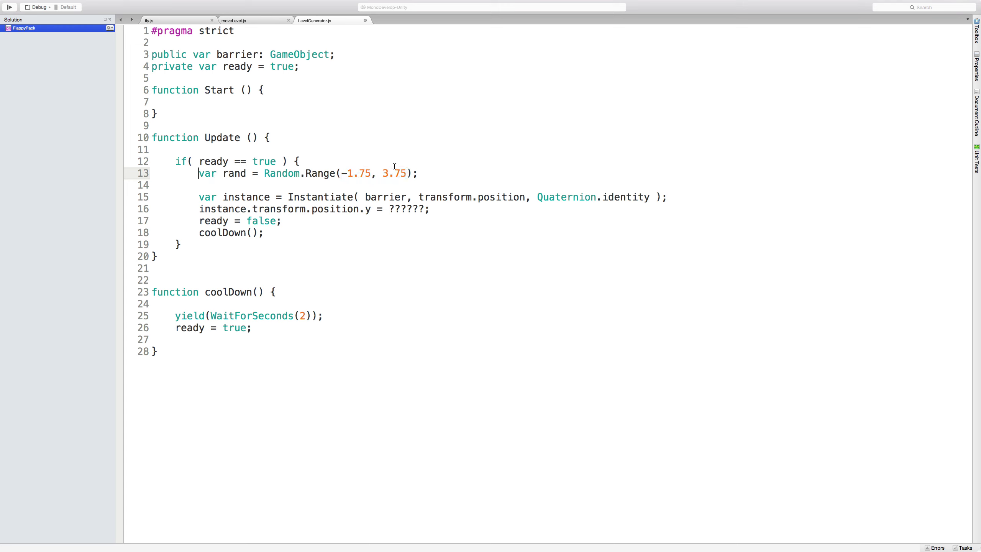
Step: Replace the ?????? placeholder with rand in the position.y line, save the LevelGenerator script and return to Unity
{"action": "left_click_drag", "start_coordinate": [389, 209], "coordinate": [423, 209]}
{"action": "type", "text": "rand"}
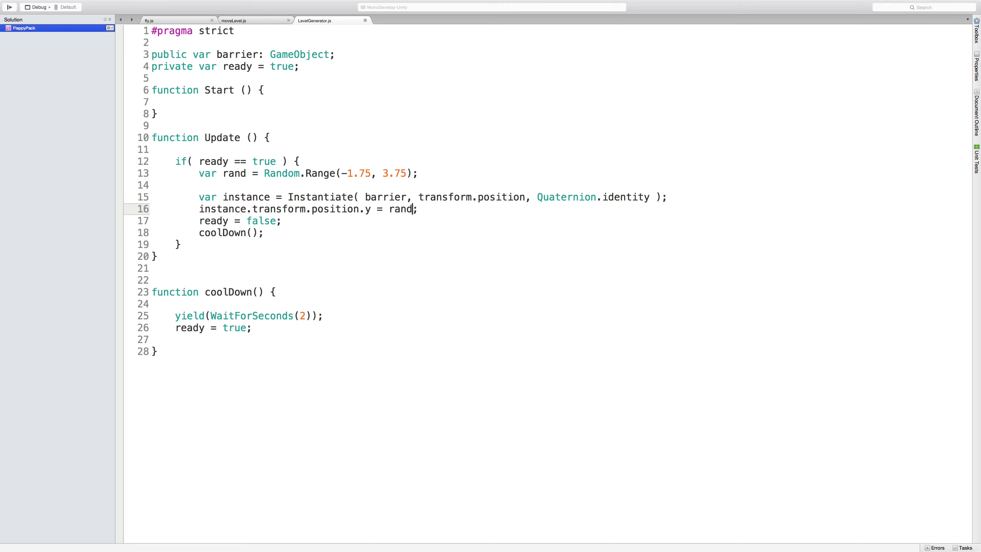
{"action": "double_click", "coordinate": [365, 210]}
{"action": "left_click_drag", "start_coordinate": [288, 197], "coordinate": [524, 195]}
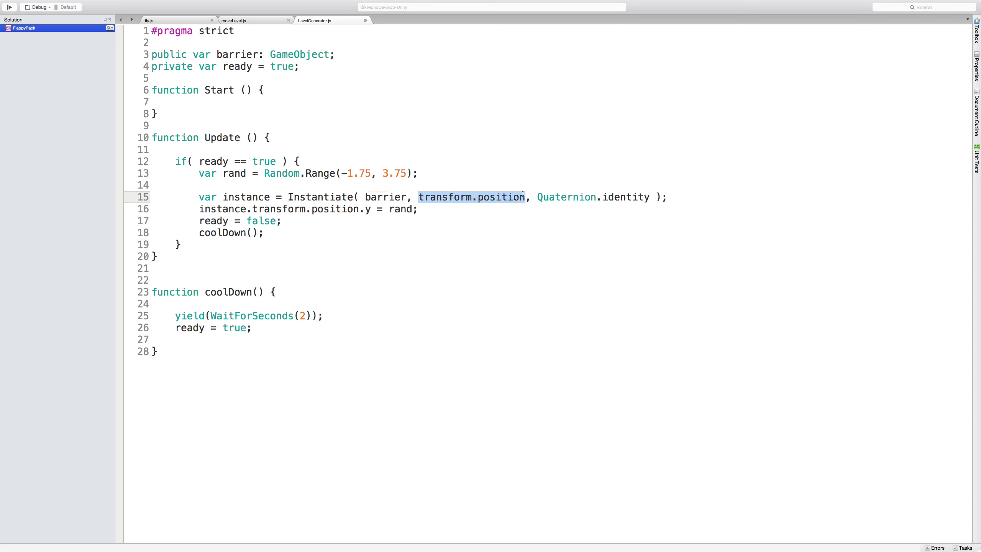
{"action": "left_click_drag", "start_coordinate": [419, 209], "coordinate": [196, 209]}
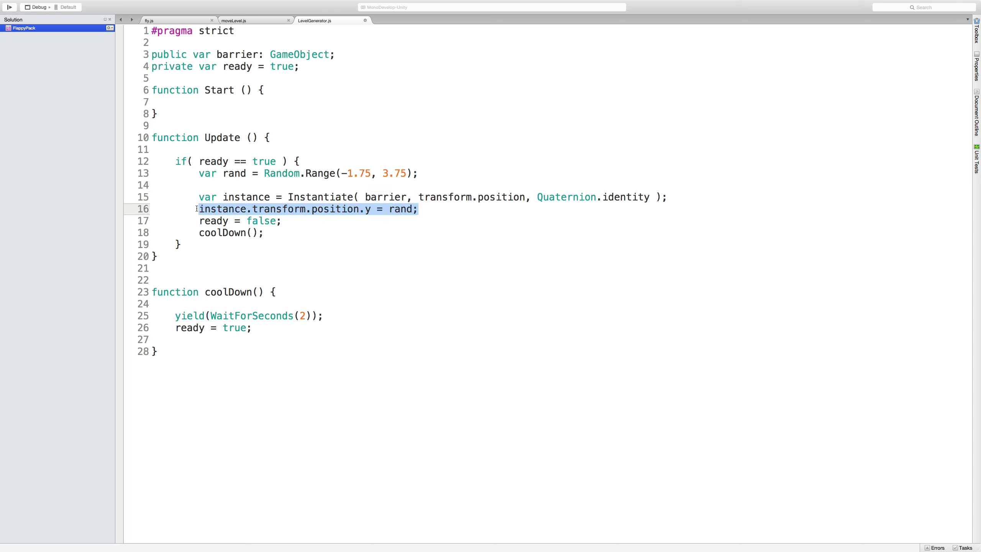
{"action": "double_click", "coordinate": [243, 196]}
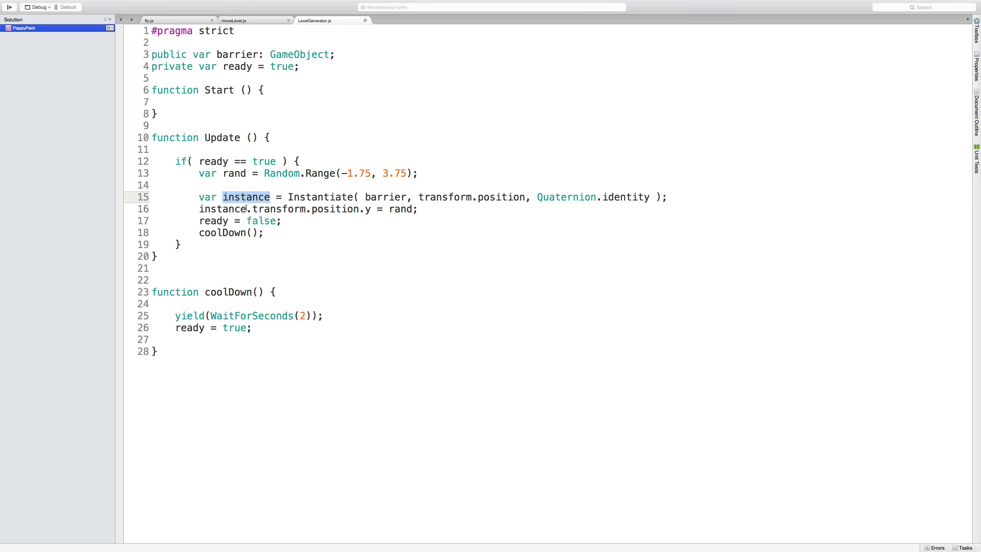
{"action": "left_click", "coordinate": [263, 209]}
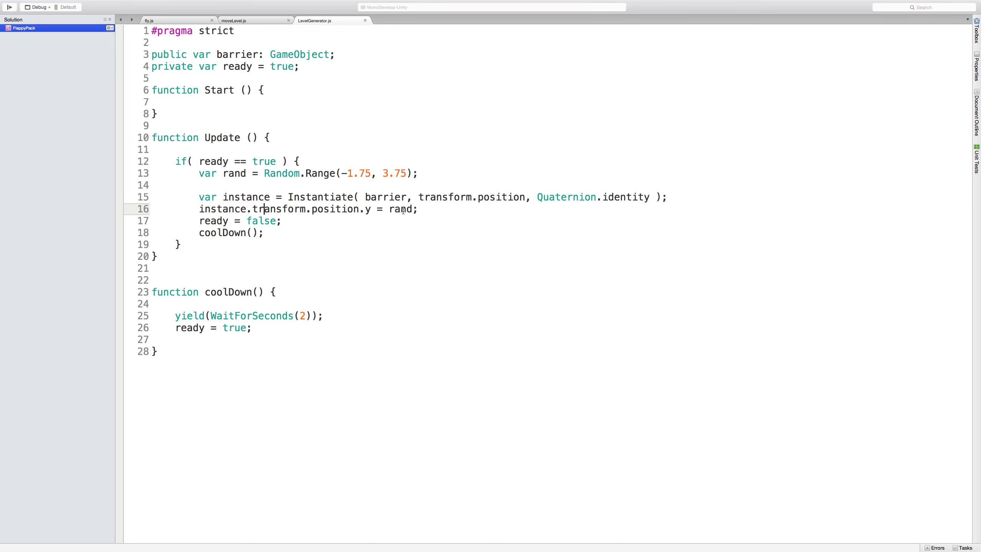
{"action": "key", "text": "ctrl+Right"}
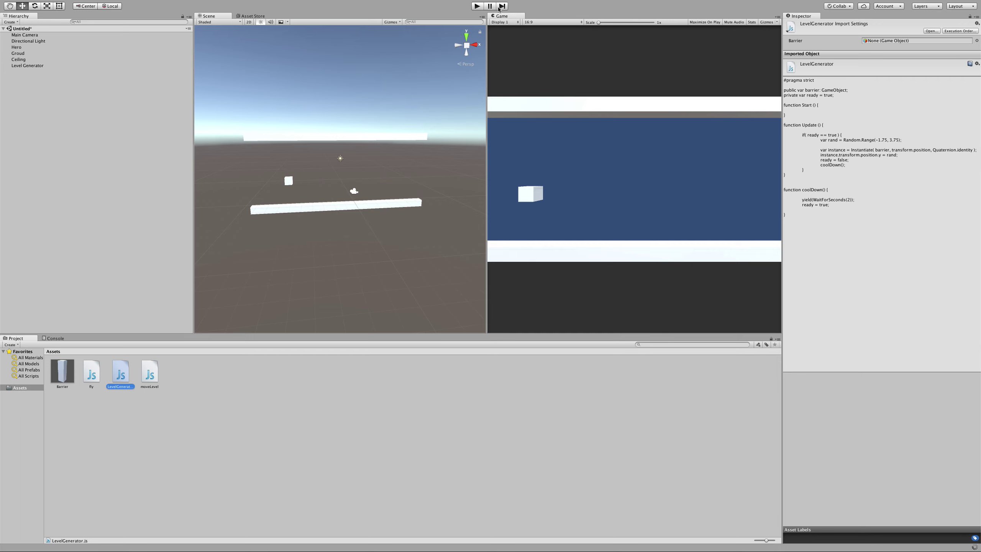
Step: Play the scene, fly the Hero past the barriers to test their random heights, and stop the scene
{"action": "left_click", "coordinate": [477, 6]}
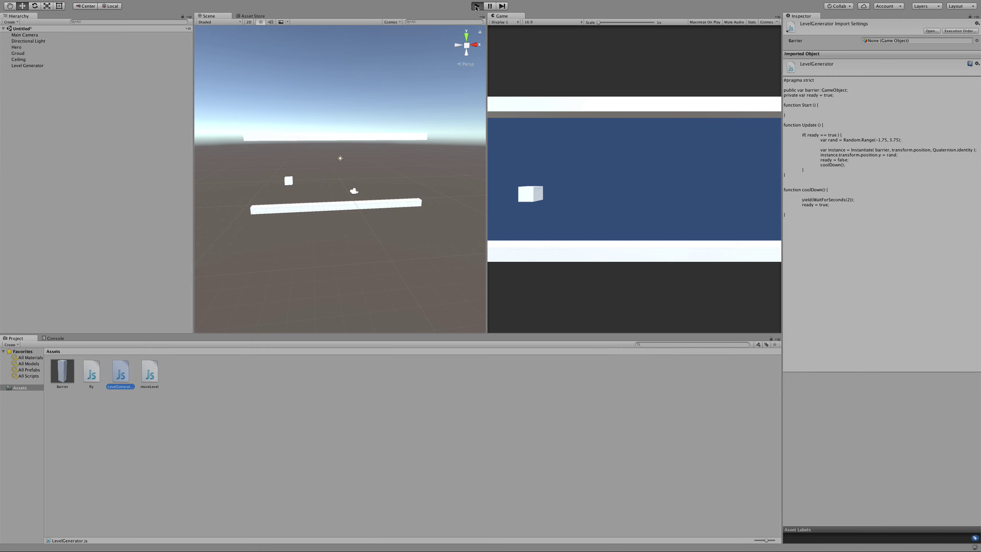
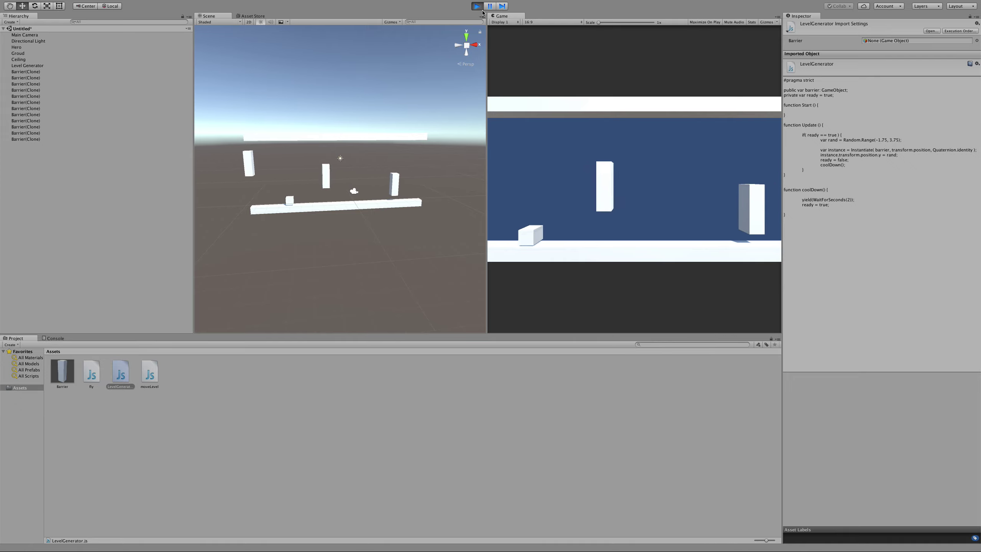
{"action": "key", "text": "space"}
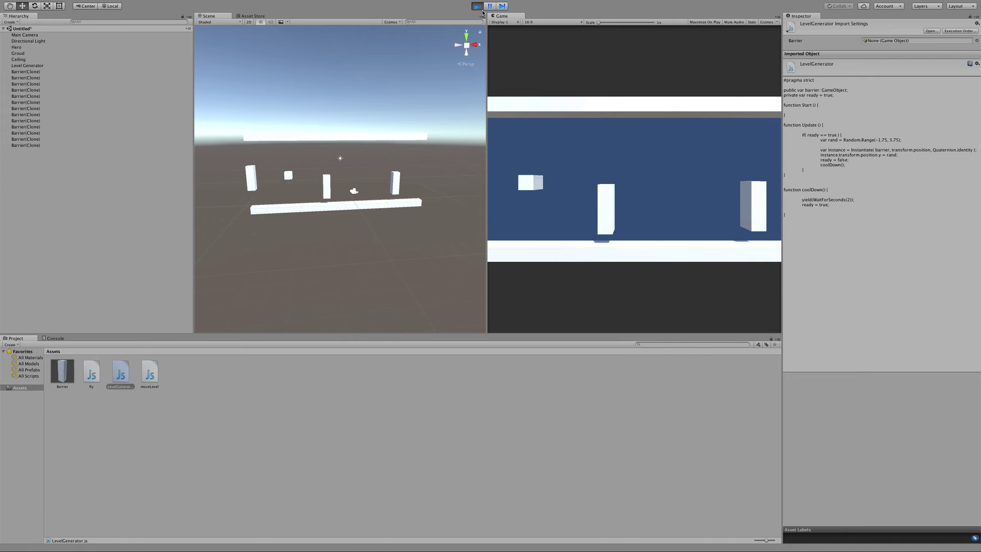
{"action": "key", "text": "space"}
{"action": "key", "text": "space"}
{"action": "key", "text": "space"}
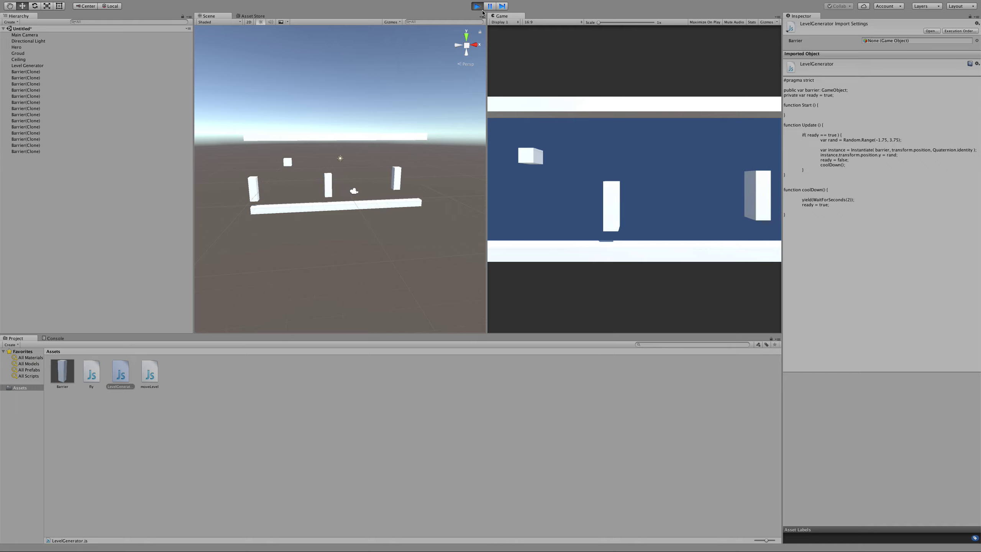
{"action": "key", "text": "space"}
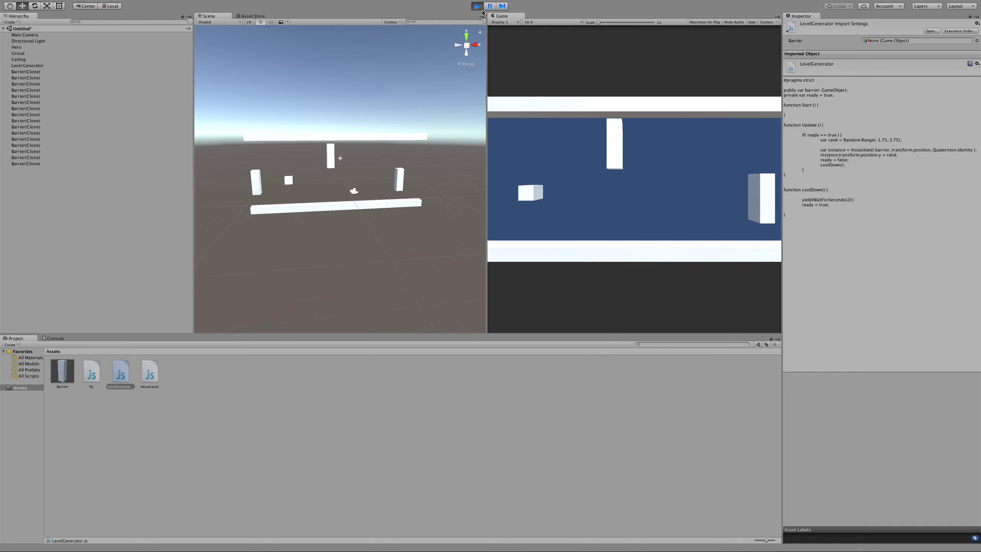
{"action": "key", "text": "space"}
{"action": "key", "text": "space"}
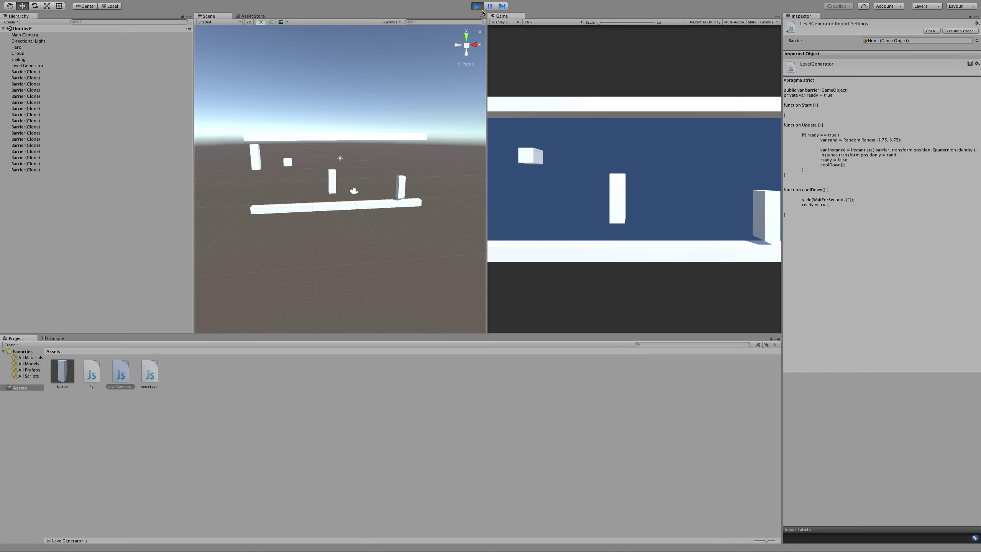
{"action": "left_click", "coordinate": [477, 6]}
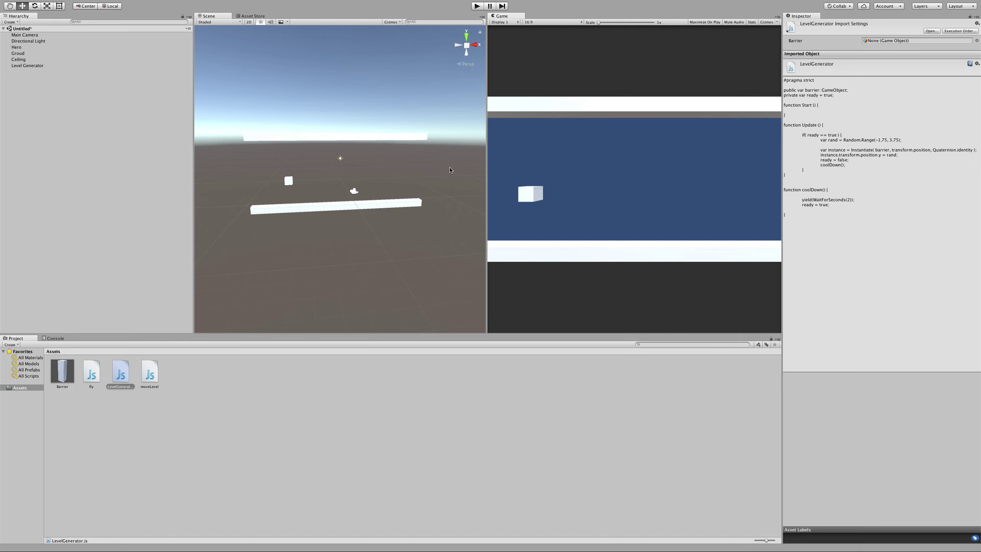
Step: Open the moveLevel script to examine its movement code, and switch back to Unity
{"action": "double_click", "coordinate": [150, 376]}
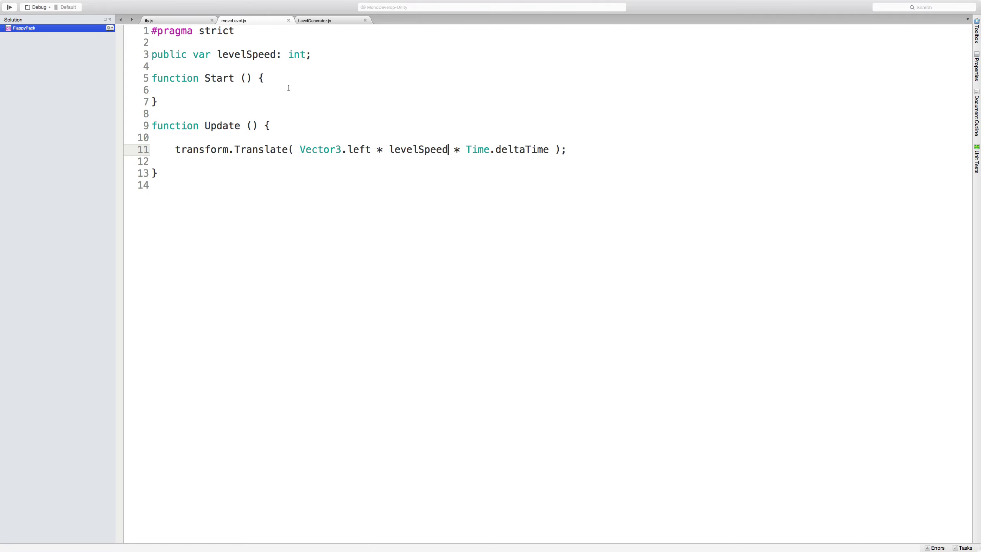
{"action": "key", "text": "super+Tab"}
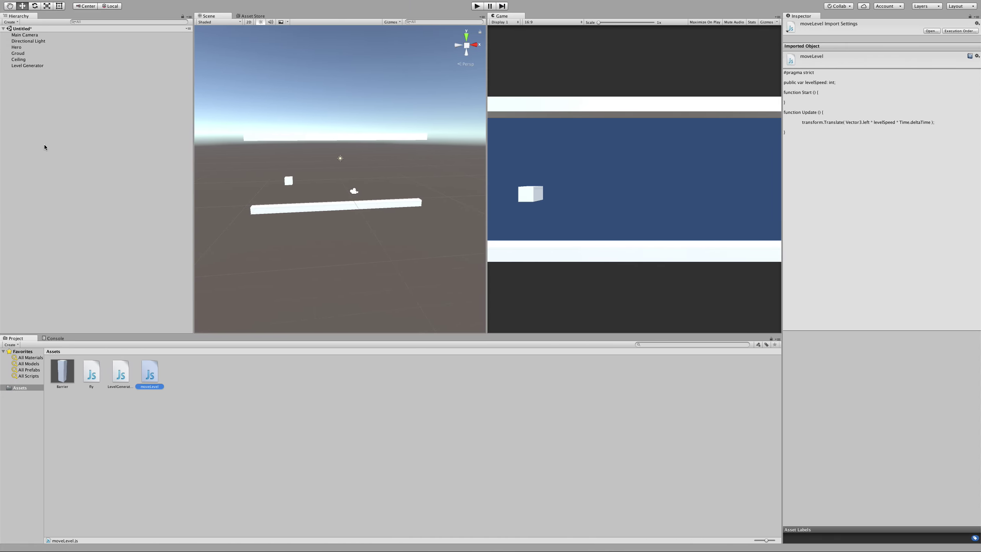
{"action": "left_click", "coordinate": [61, 370]}
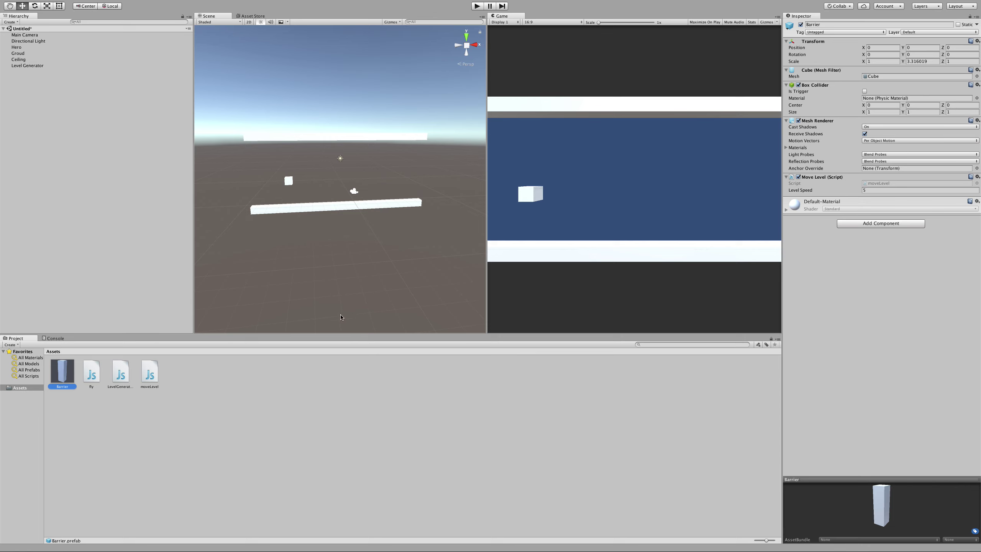
{"action": "left_click", "coordinate": [218, 402]}
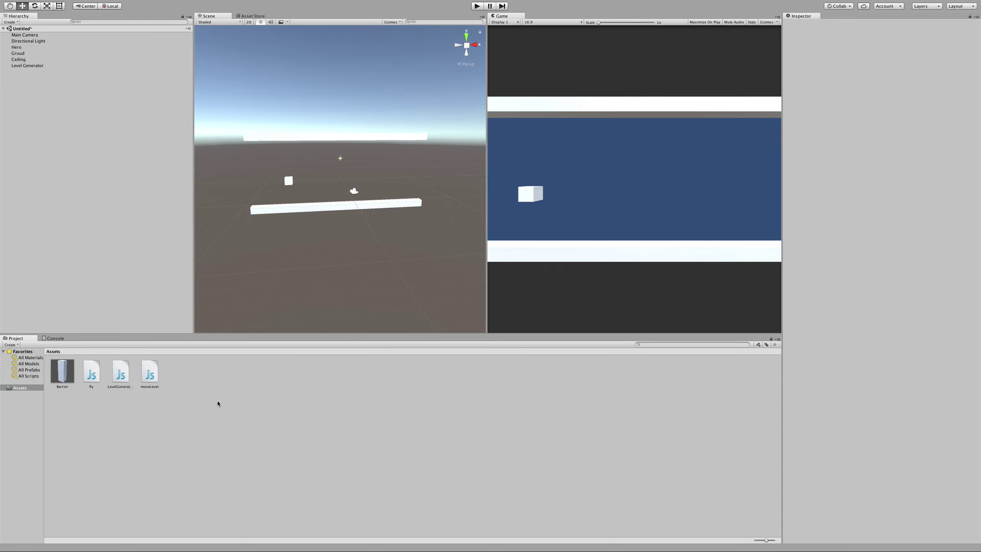
{"action": "right_click", "coordinate": [218, 402]}
{"action": "mouse_move", "coordinate": [221, 405]}
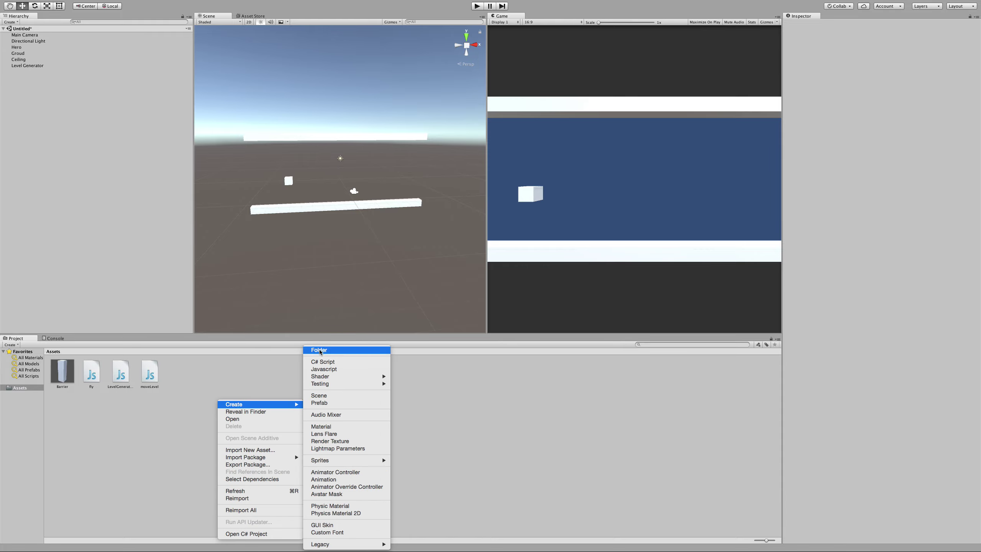
{"action": "left_click", "coordinate": [265, 381]}
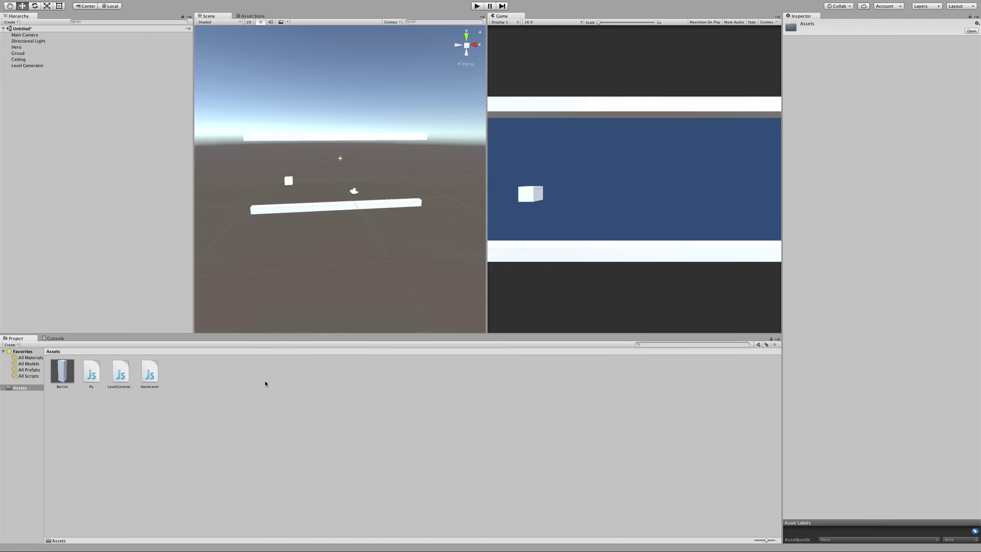
Step: Open the LevelGenerator script and start a public var levelSpeed declaration on a new line below the barrier variable
{"action": "left_click", "coordinate": [35, 66]}
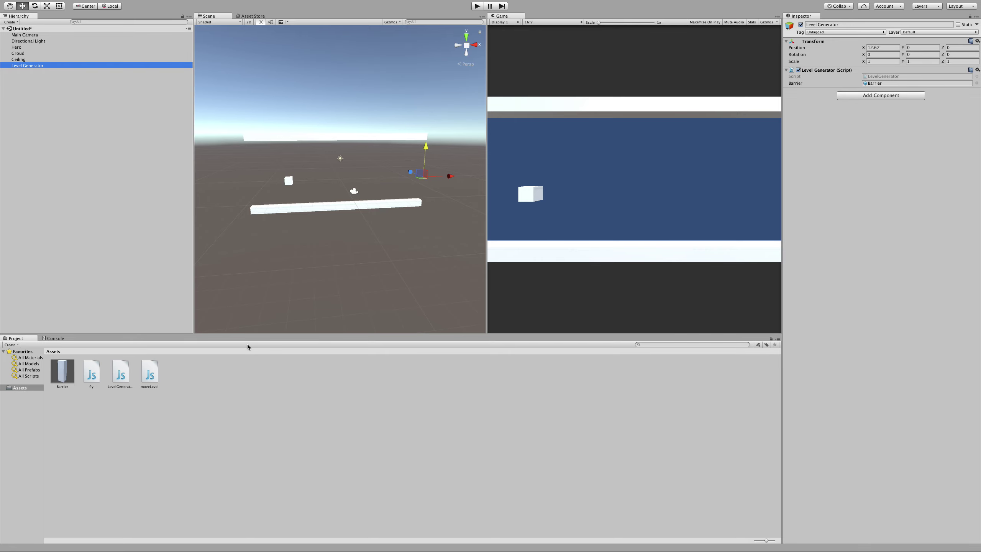
{"action": "double_click", "coordinate": [121, 373]}
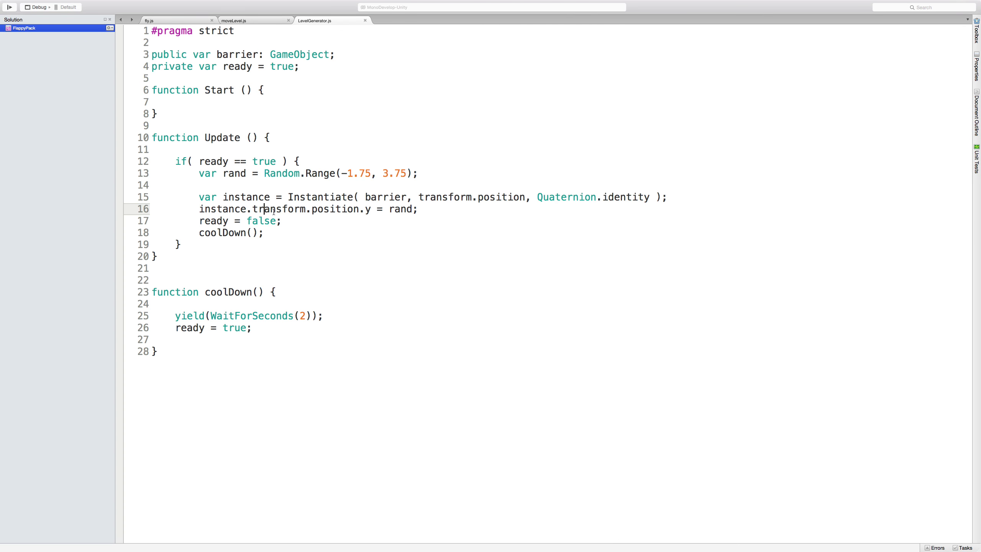
{"action": "left_click", "coordinate": [313, 67]}
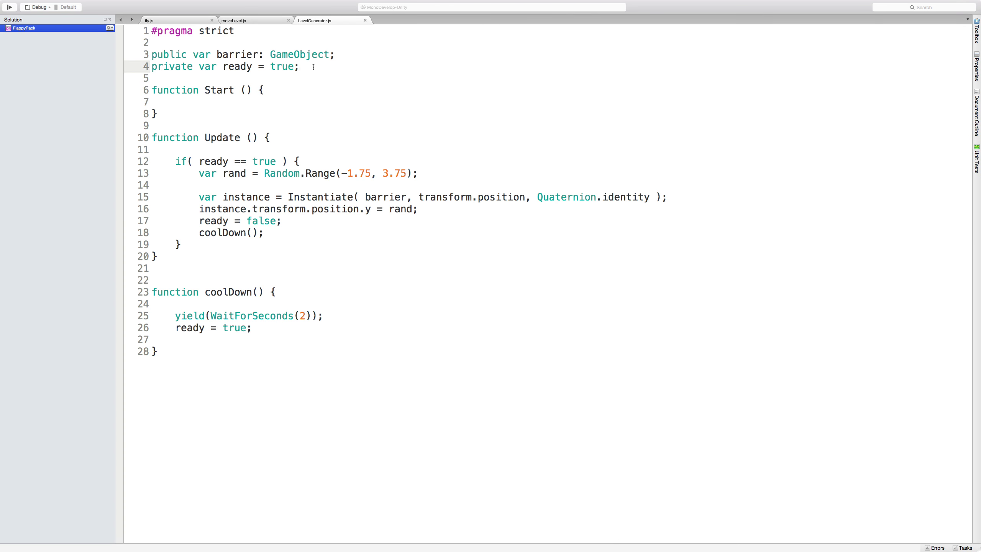
{"action": "left_click", "coordinate": [336, 55]}
{"action": "key", "text": "Return"}
{"action": "type", "text": "public "}
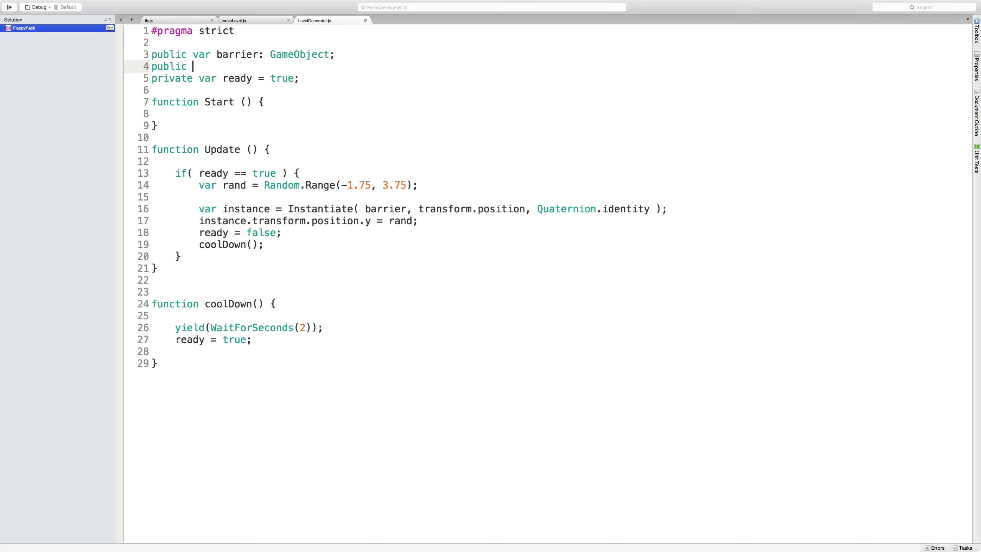
{"action": "type", "text": "var levelSpeed"}
Step: Check the levelSpeed declaration in moveLevel and complete the one in LevelGenerator with the type int and a semicolon
{"action": "left_click", "coordinate": [255, 20]}
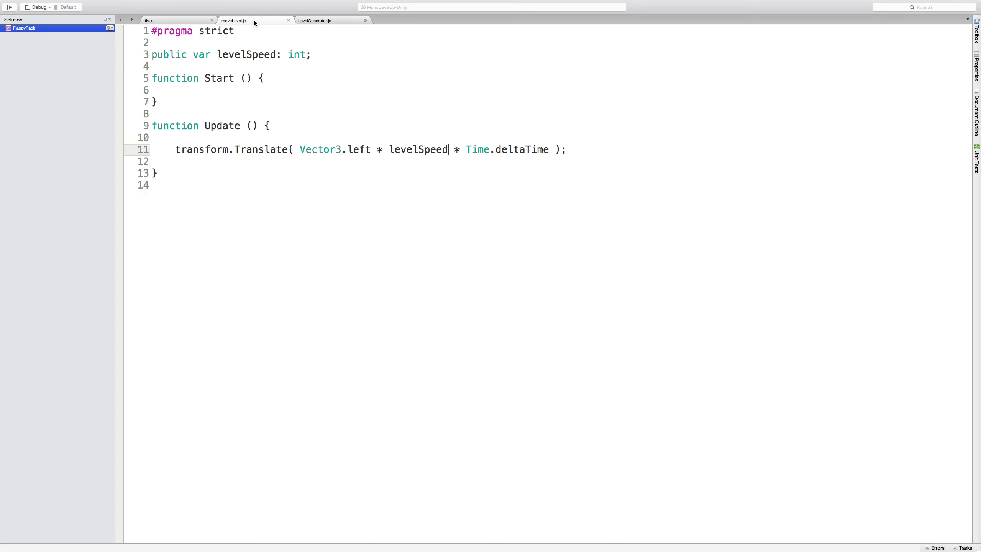
{"action": "left_click", "coordinate": [325, 19]}
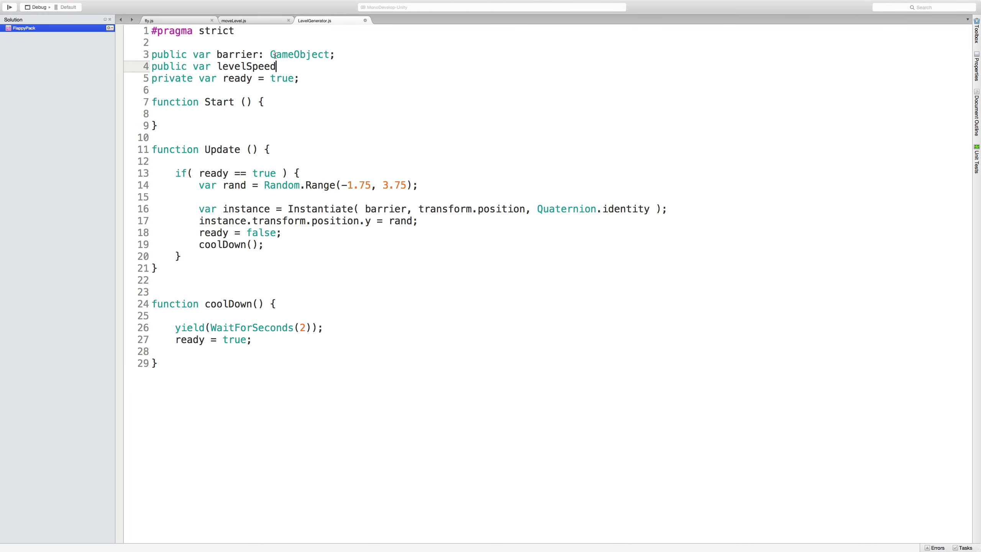
{"action": "left_click", "coordinate": [262, 19]}
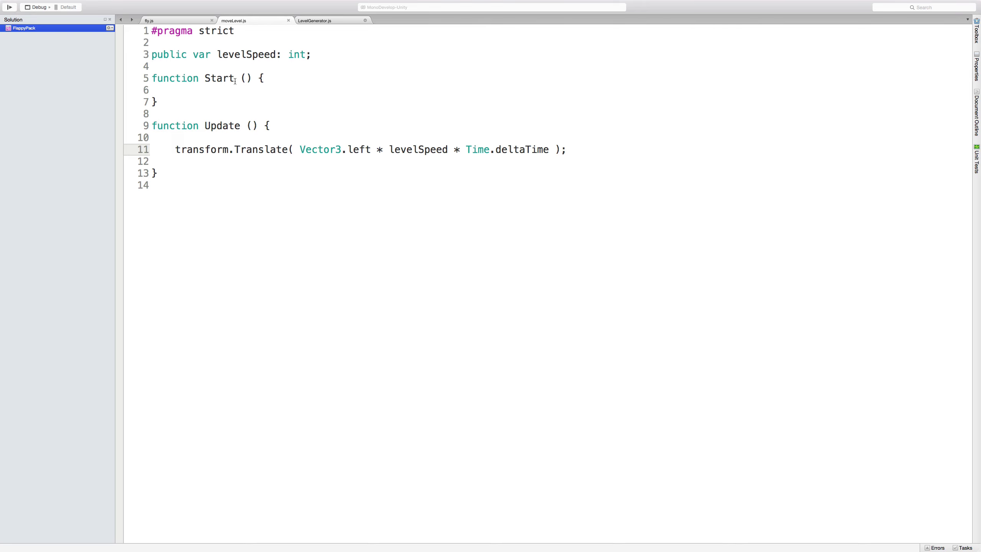
{"action": "left_click", "coordinate": [328, 21]}
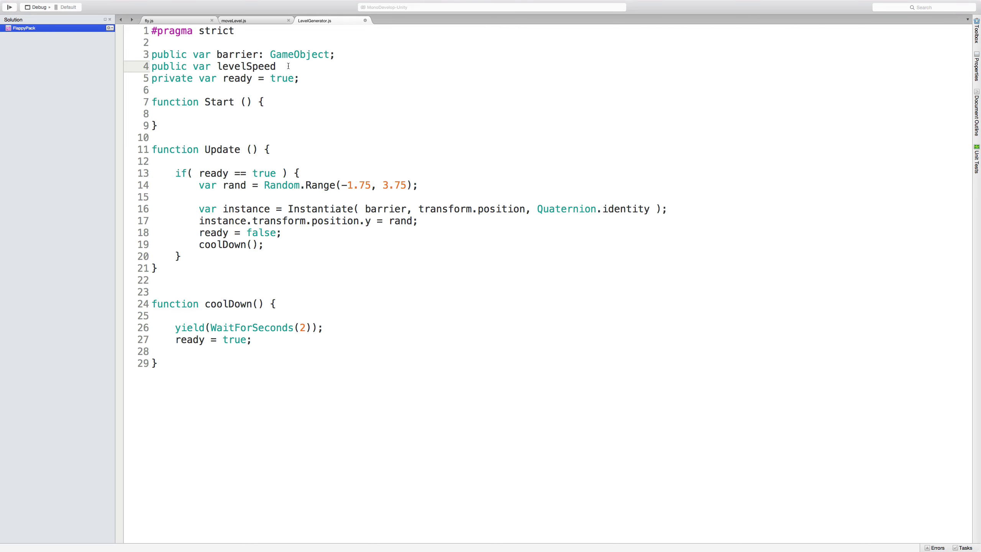
{"action": "type", "text": ": int;"}
{"action": "key", "text": "Left"}
{"action": "key", "text": "Left"}
{"action": "key", "text": "Left"}
{"action": "key", "text": "Left"}
Step: In the moveLevel script, rename the levelSpeed variable in its public declaration to levelScript
{"action": "left_click", "coordinate": [263, 21]}
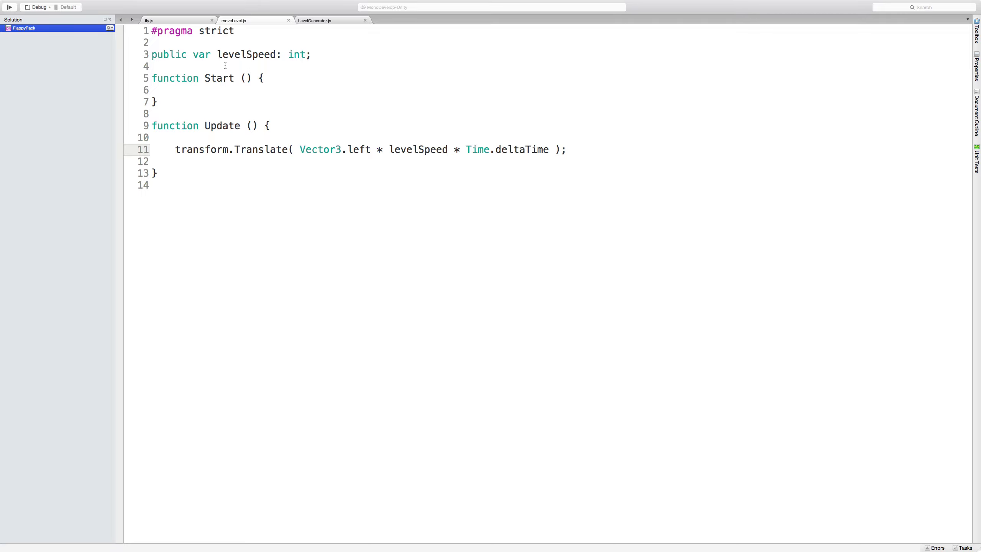
{"action": "left_click", "coordinate": [209, 89]}
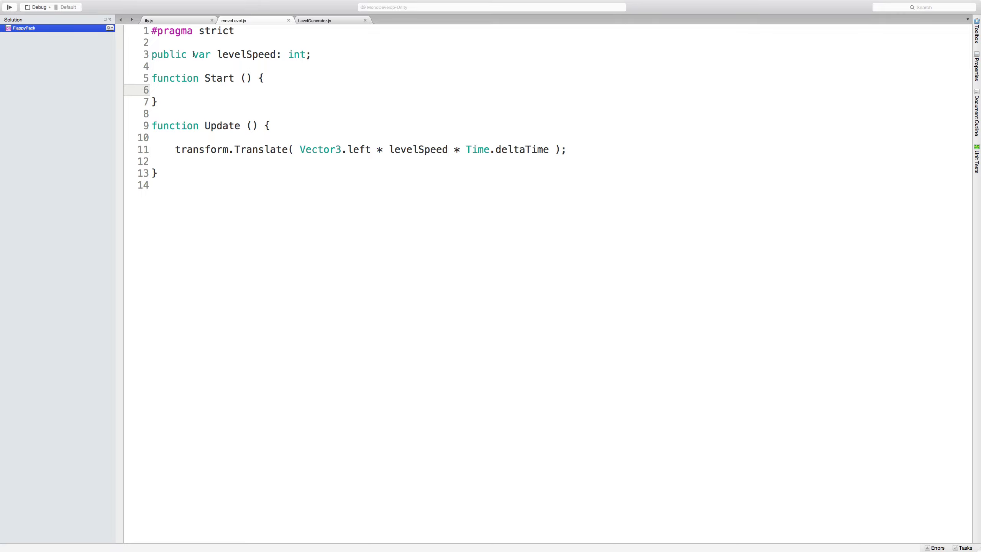
{"action": "left_click", "coordinate": [217, 53]}
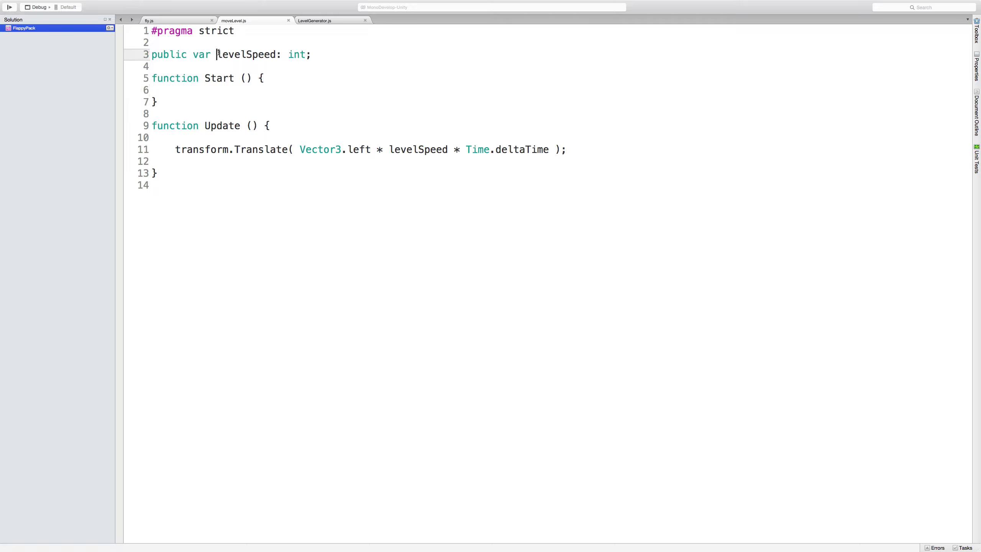
{"action": "left_click_drag", "start_coordinate": [217, 54], "coordinate": [276, 54]}
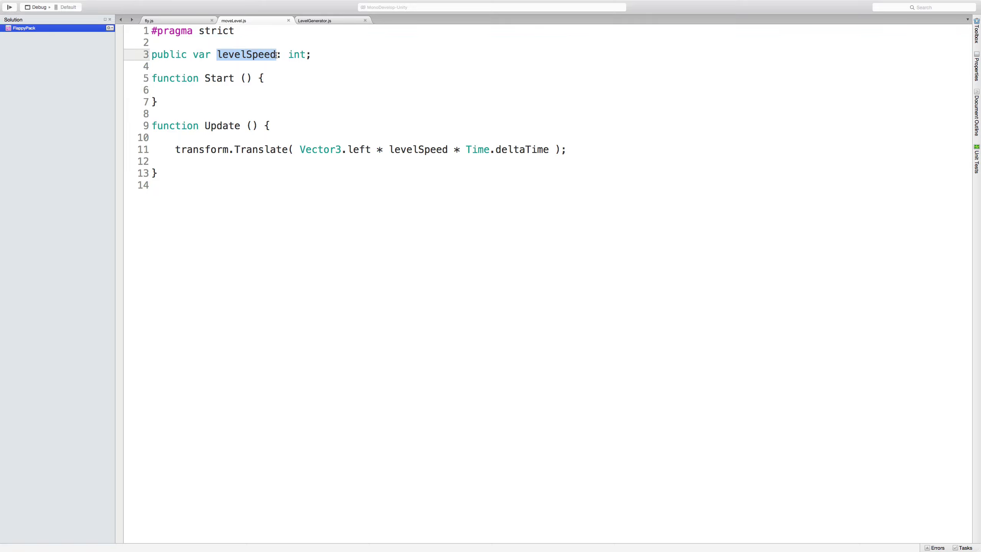
{"action": "type", "text": "level"}
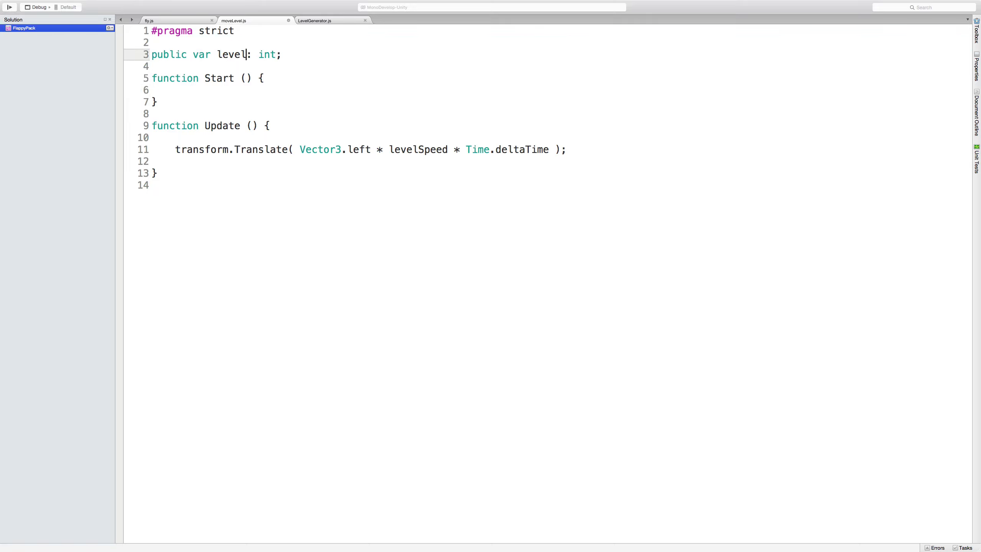
{"action": "type", "text": "Script"}
Step: Change the type of the levelScript variable from int to LevelGenerator
{"action": "key", "text": "End"}
{"action": "key", "text": "Left"}
{"action": "key", "text": "BackSpace"}
{"action": "key", "text": "BackSpace"}
{"action": "key", "text": "BackSpace"}
{"action": "type", "text": "le"}
{"action": "key", "text": "BackSpace"}
{"action": "key", "text": "BackSpace"}
{"action": "type", "text": "LevelGenerator"}
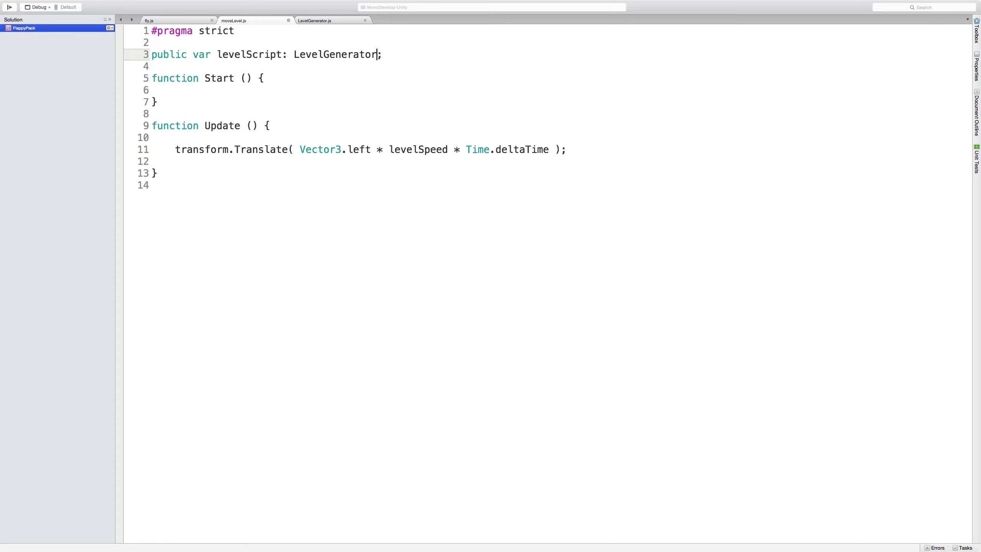
Step: Compare the levelScript declaration in moveLevel with the LevelGenerator script's name and its public levelSpeed variable
{"action": "key", "text": "Left"}
{"action": "key", "text": "Left"}
{"action": "key", "text": "Left"}
{"action": "left_click", "coordinate": [294, 55]}
{"action": "double_click", "coordinate": [316, 54]}
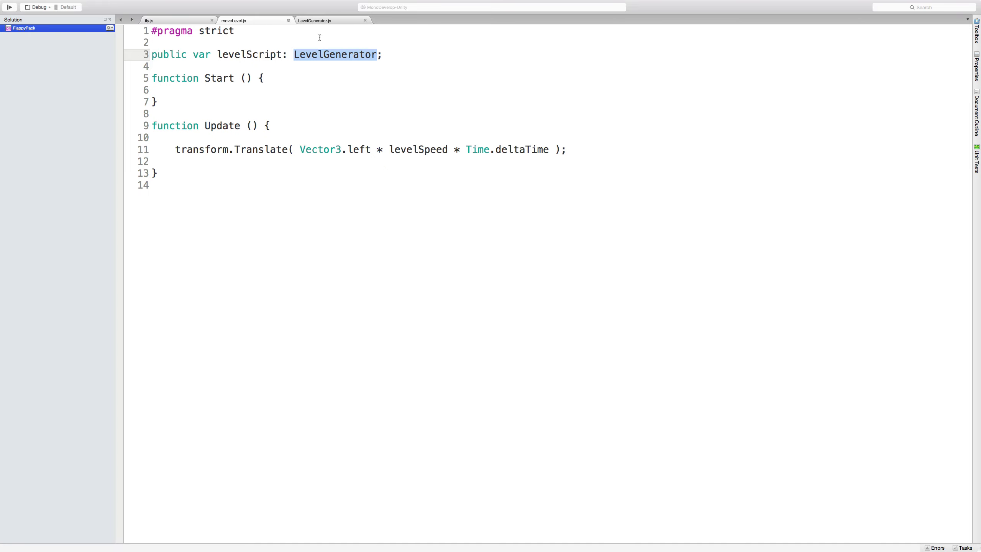
{"action": "left_click", "coordinate": [319, 21]}
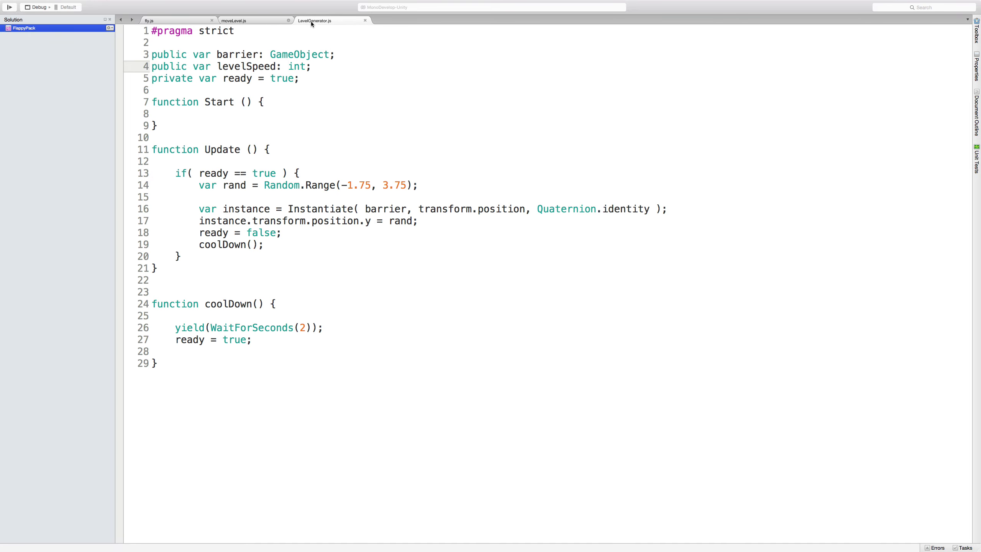
{"action": "left_click", "coordinate": [259, 22]}
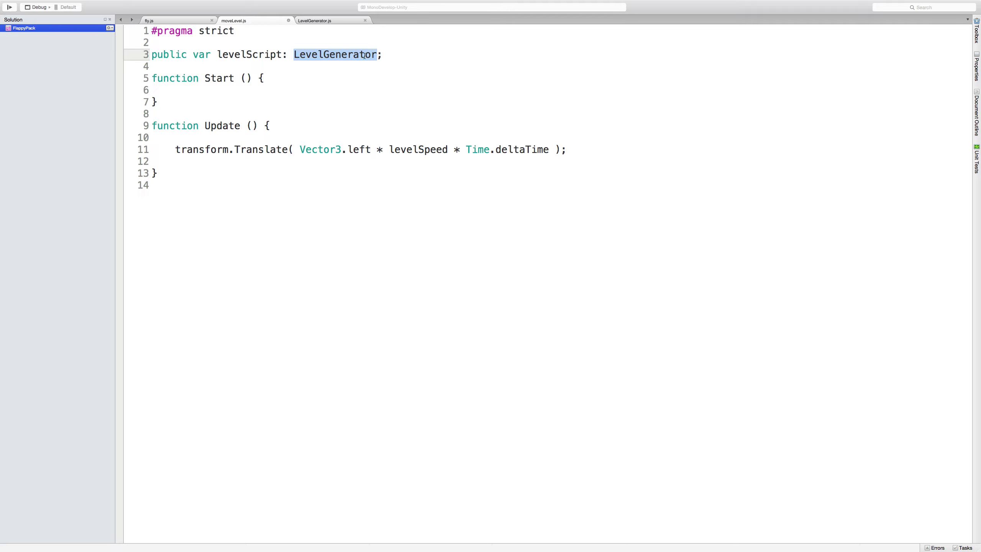
{"action": "left_click_drag", "start_coordinate": [377, 54], "coordinate": [295, 54]}
{"action": "left_click_drag", "start_coordinate": [153, 54], "coordinate": [359, 62]}
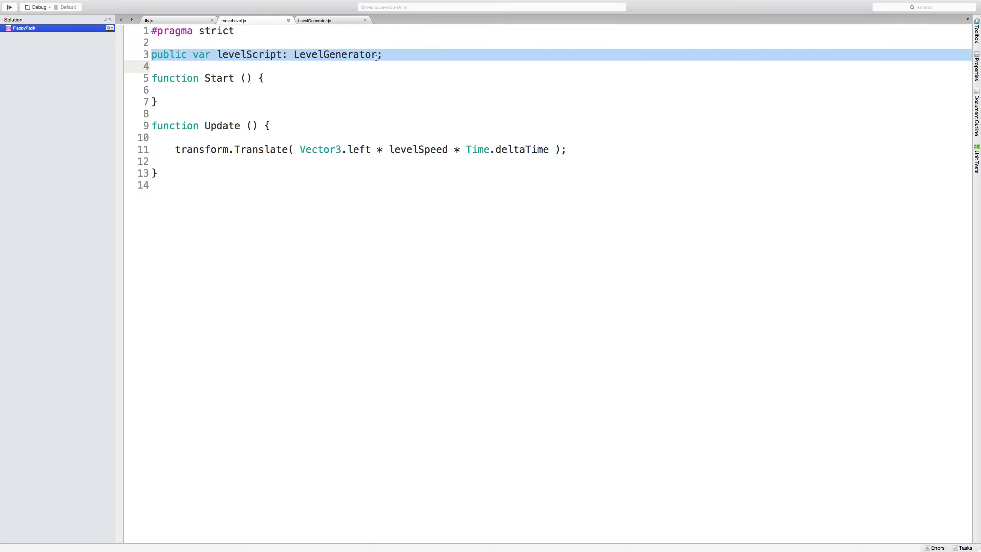
{"action": "left_click", "coordinate": [326, 20]}
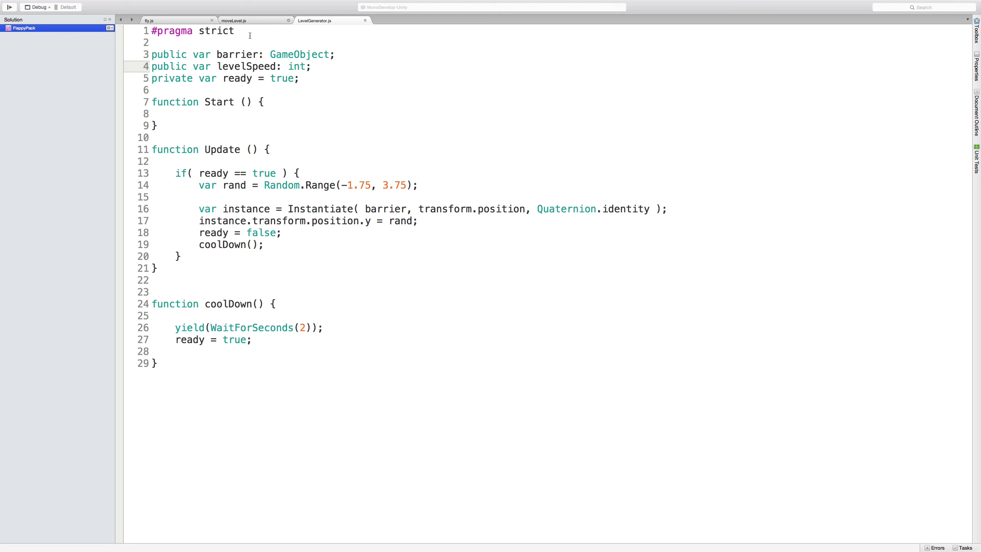
{"action": "double_click", "coordinate": [235, 64]}
{"action": "triple_click", "coordinate": [236, 64]}
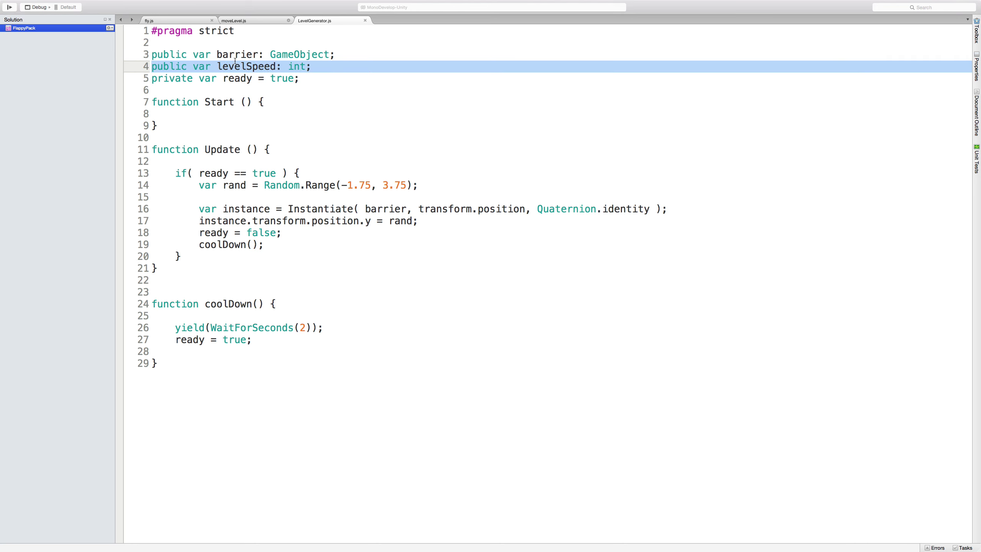
{"action": "left_click", "coordinate": [250, 21]}
{"action": "left_click", "coordinate": [318, 55]}
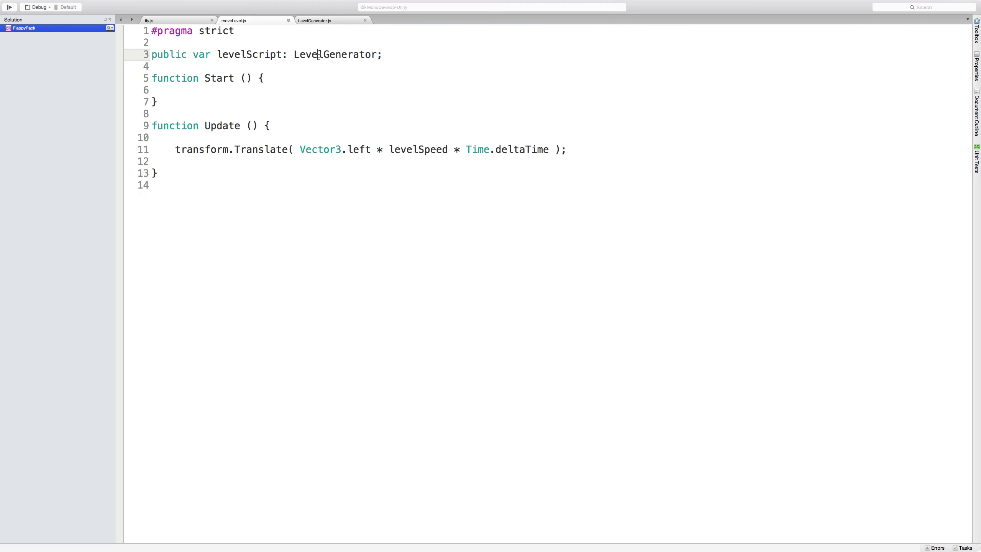
Step: Inside moveLevel's Start function, write levelScript = GameObject.Find() with empty parentheses
{"action": "left_click", "coordinate": [220, 90]}
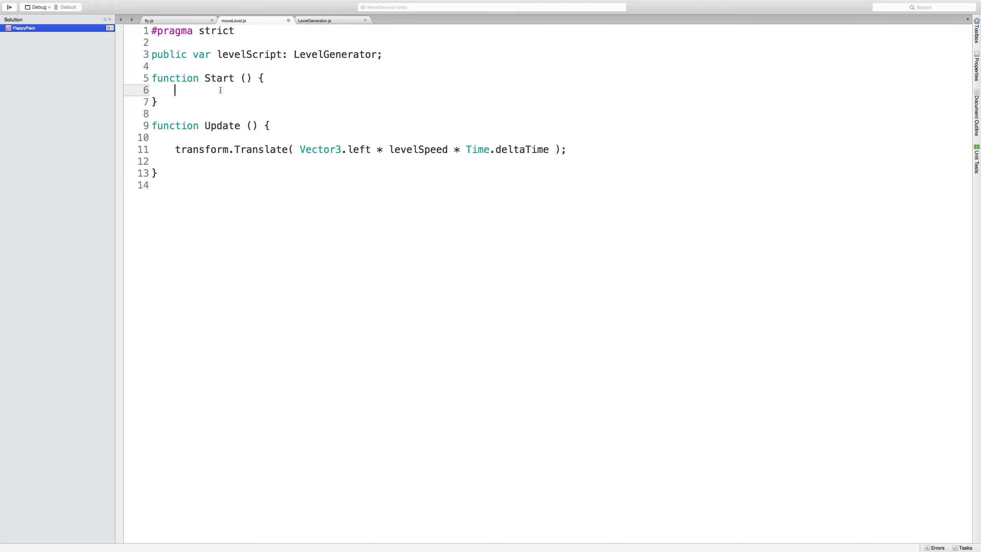
{"action": "type", "text": "levelScript ="}
{"action": "left_click", "coordinate": [311, 21]}
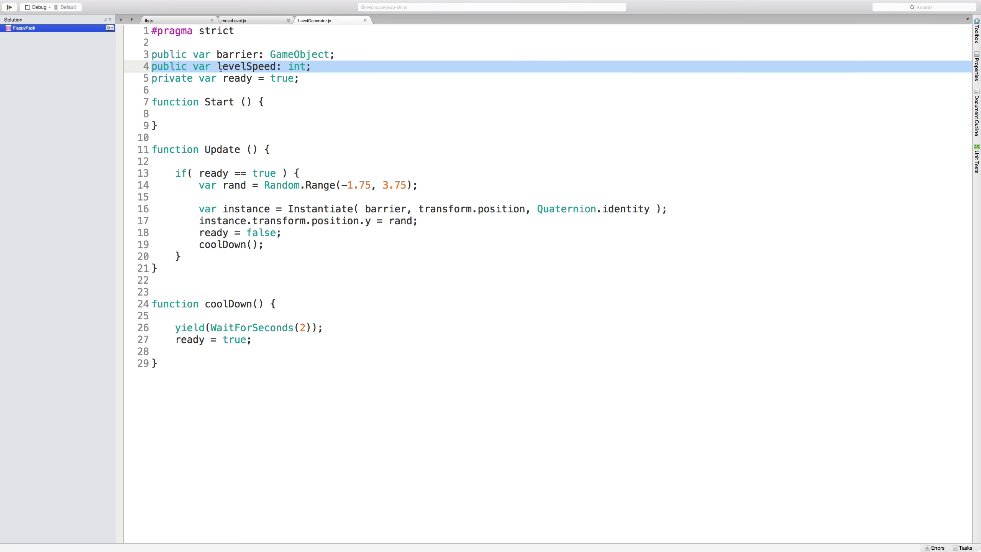
{"action": "left_click", "coordinate": [253, 21]}
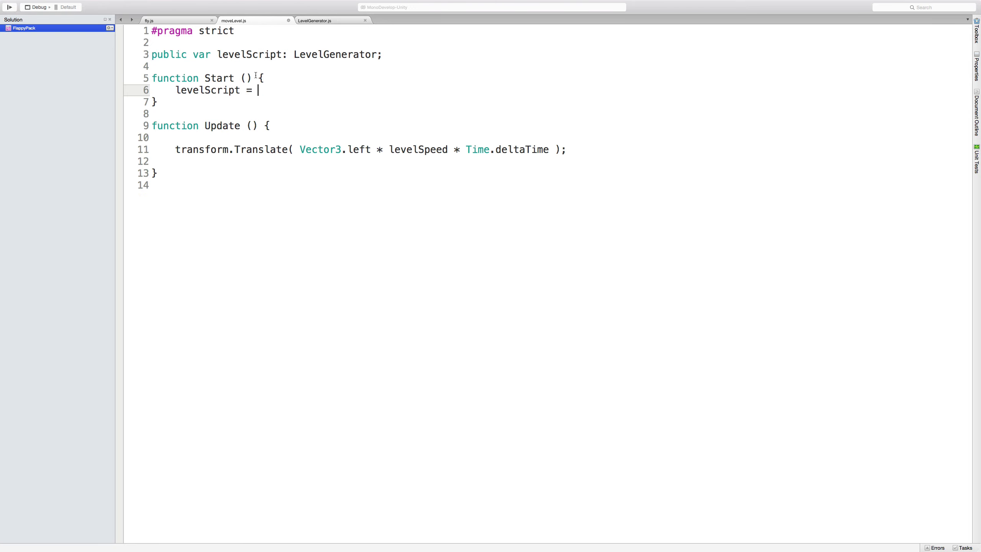
{"action": "type", "text": "GameObject.Find(0"}
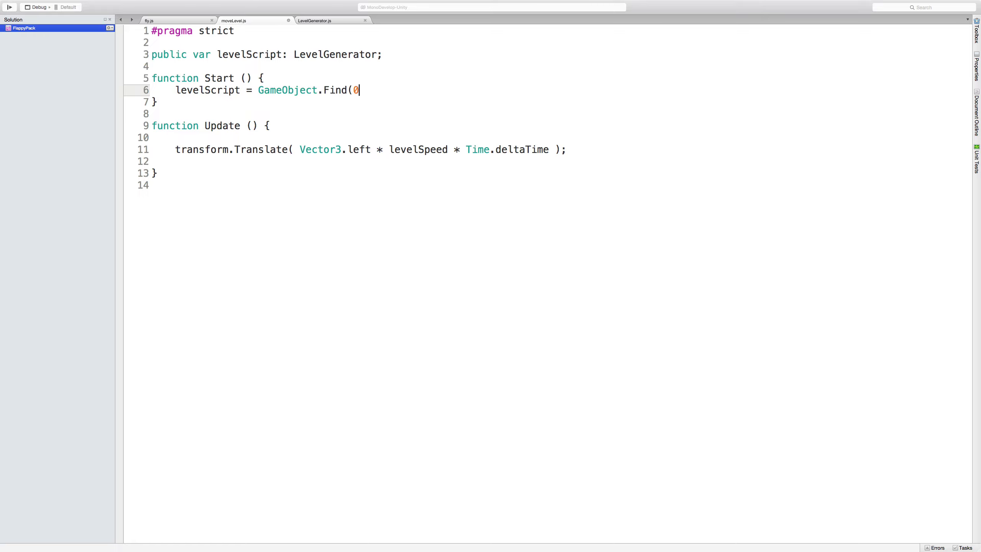
{"action": "type", "text": ")"}
{"action": "key", "text": "Left"}
{"action": "key", "text": "BackSpace"}
Step: Check the generator object's name in Unity, return to the script and enter "Level Generator" as the Find argument
{"action": "key", "text": "super+Tab"}
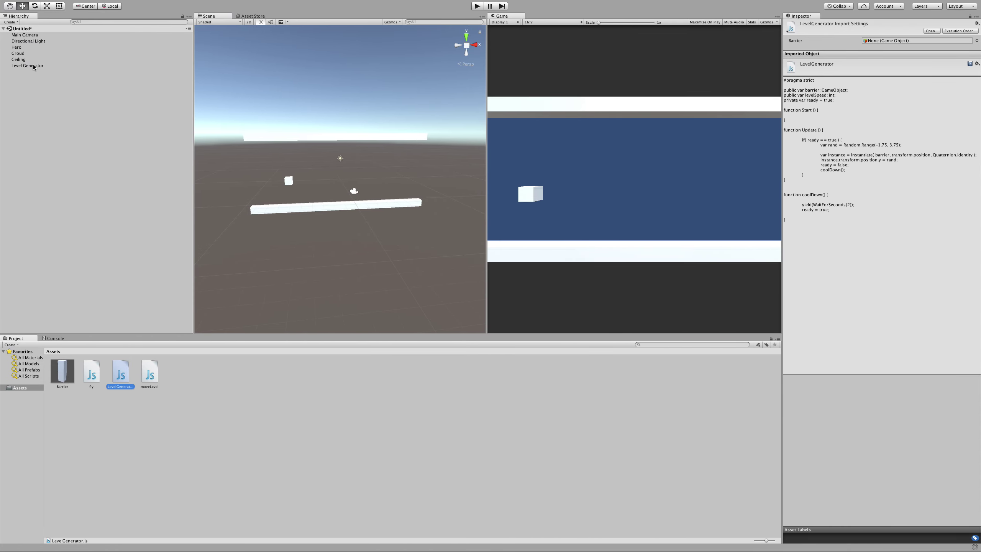
{"action": "key", "text": "super+Tab"}
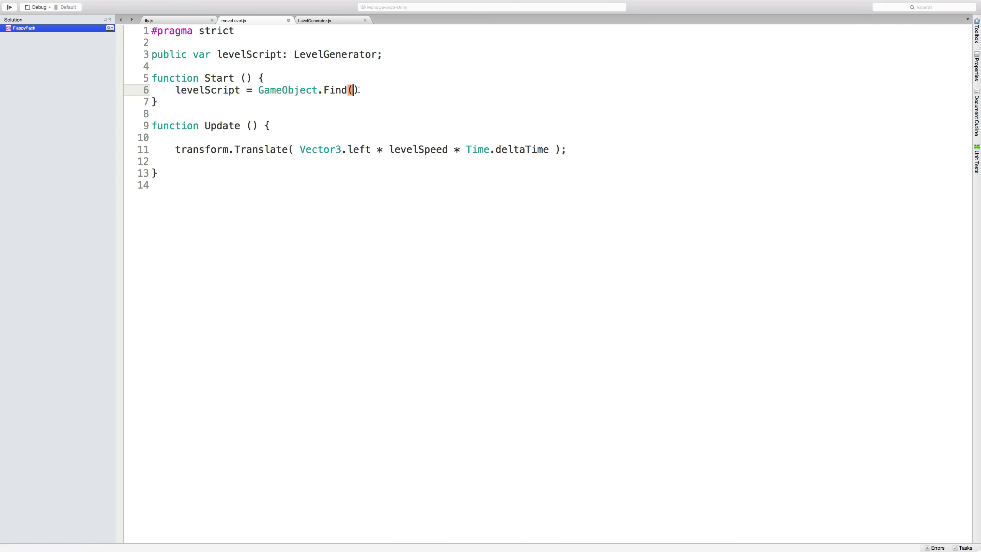
{"action": "type", "text": "\"Level Generator\")"}
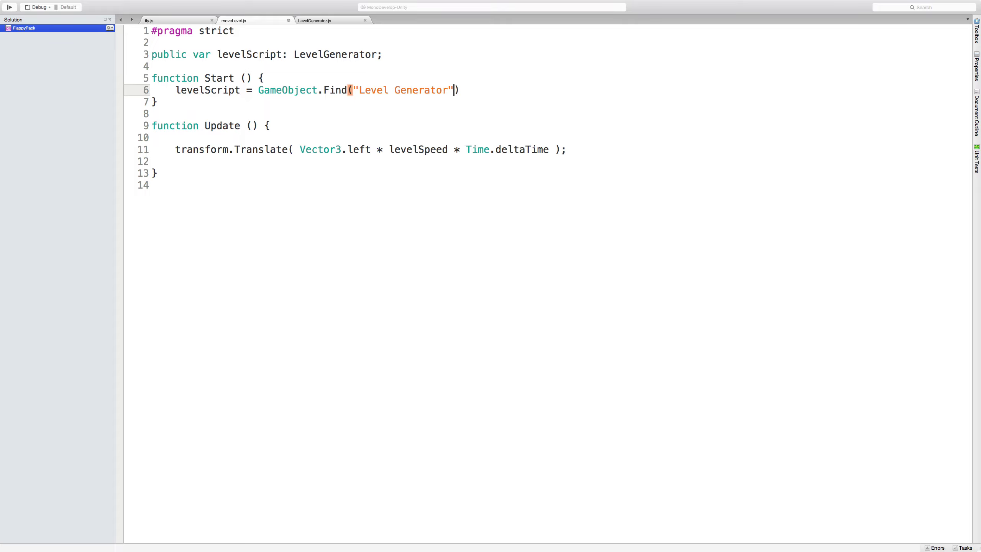
Step: Complete the levelScript assignment by appending .GetComponent.<LevelGenerator>(); after the Find call, checking the GetComponent syntax against the fly script
{"action": "type", "text": ".GetComponent."}
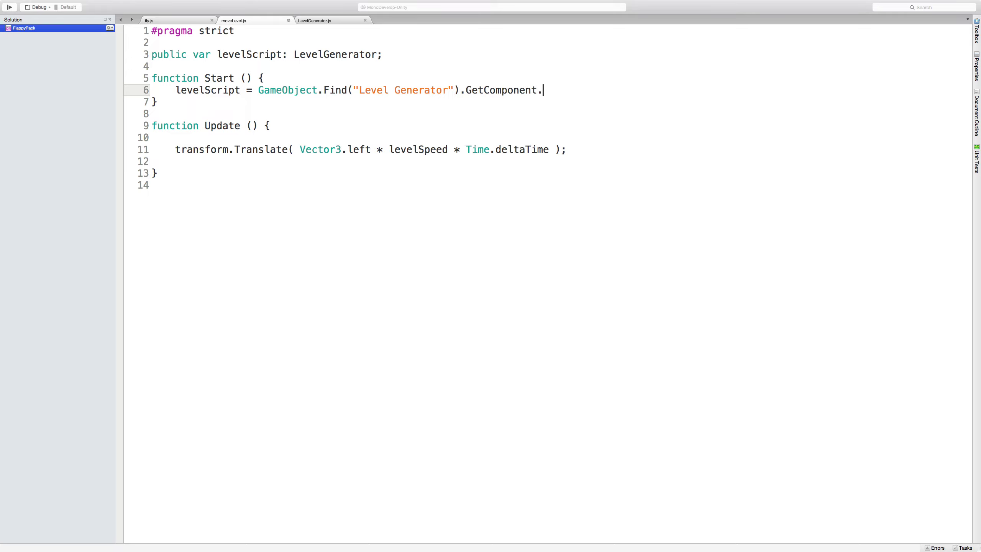
{"action": "type", "text": "<LevelGenerator>"}
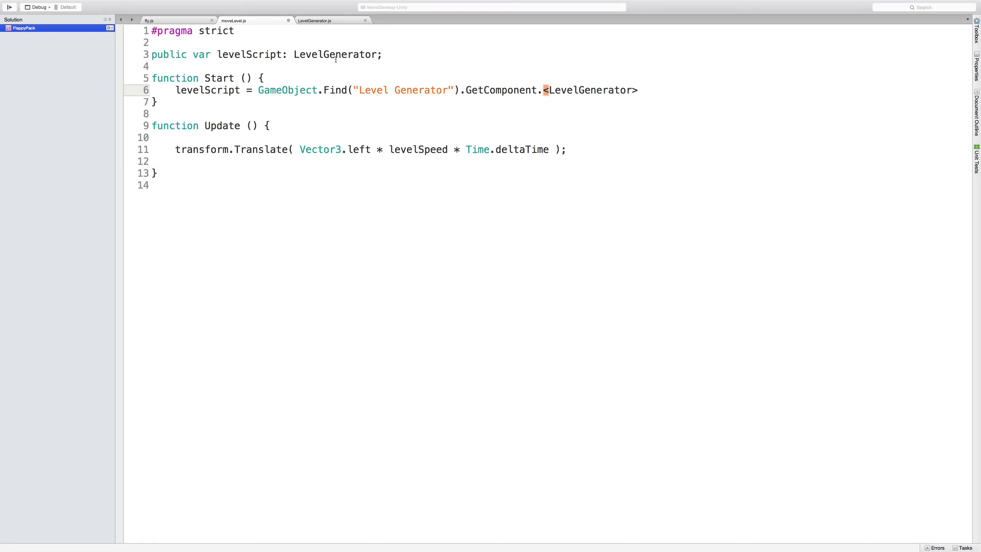
{"action": "triple_click", "coordinate": [336, 59]}
{"action": "double_click", "coordinate": [336, 56]}
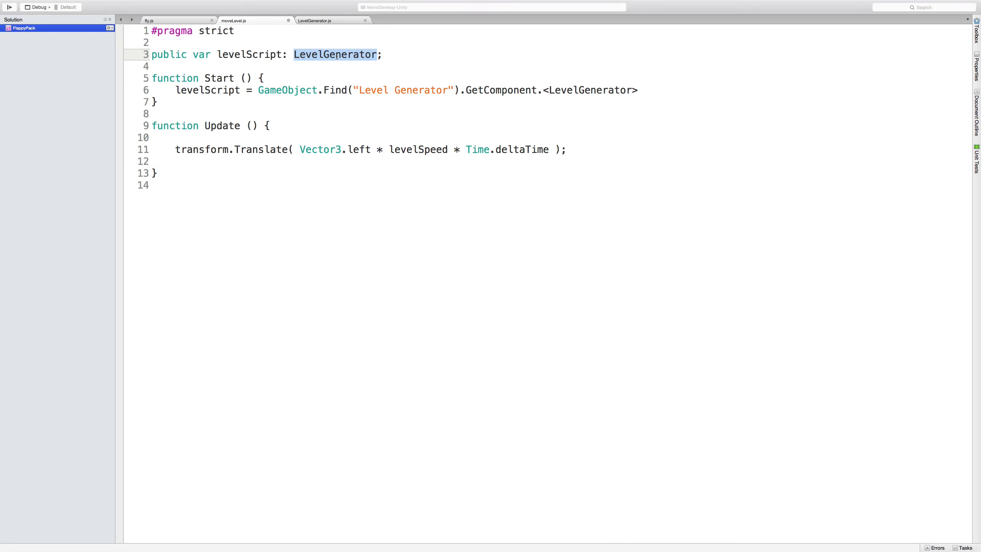
{"action": "left_click", "coordinate": [314, 20]}
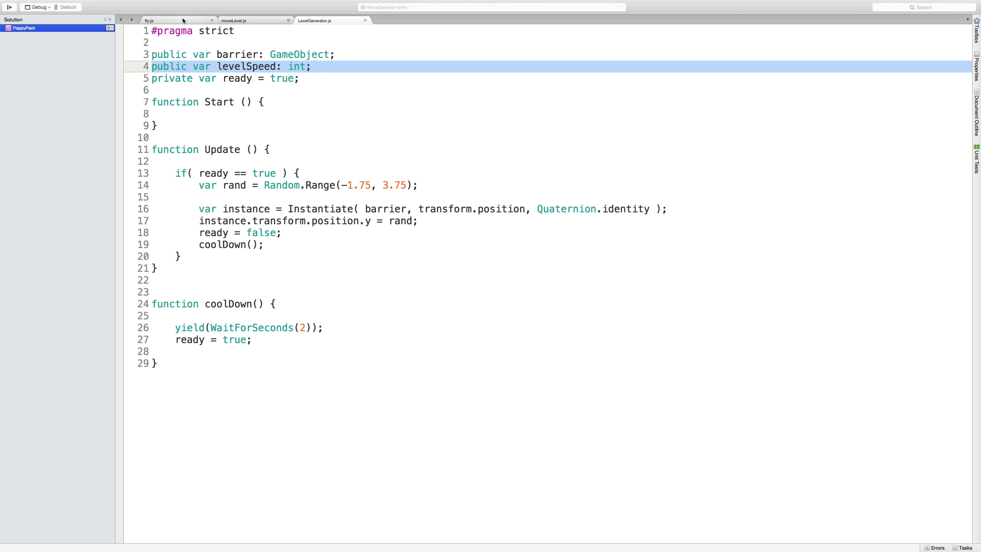
{"action": "left_click", "coordinate": [242, 20]}
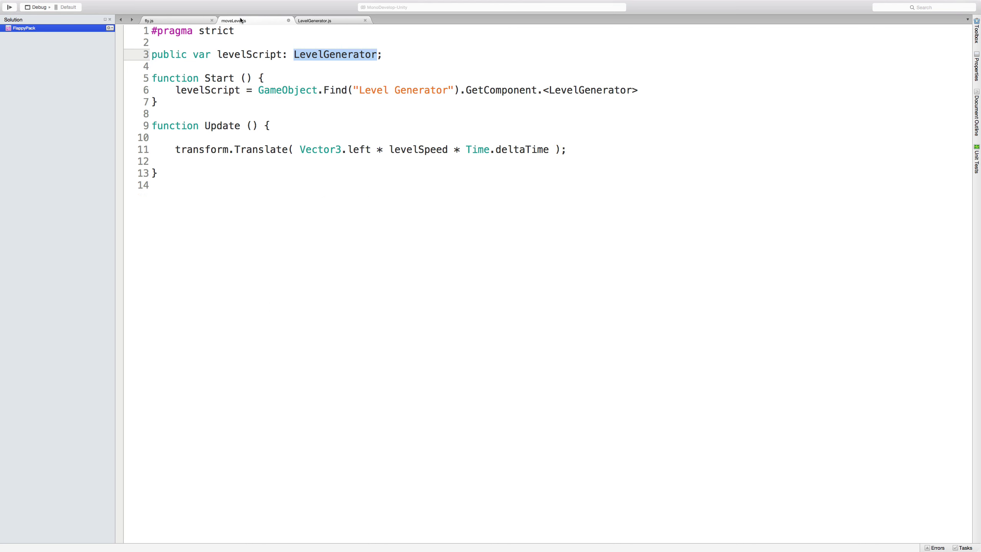
{"action": "left_click", "coordinate": [183, 21]}
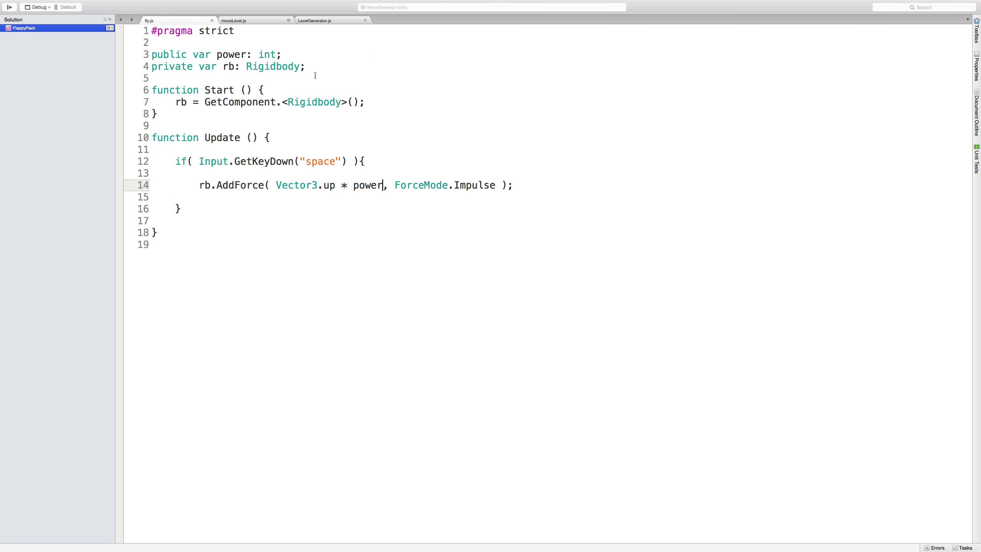
{"action": "key", "text": "ctrl+Tab"}
{"action": "double_click", "coordinate": [577, 89]}
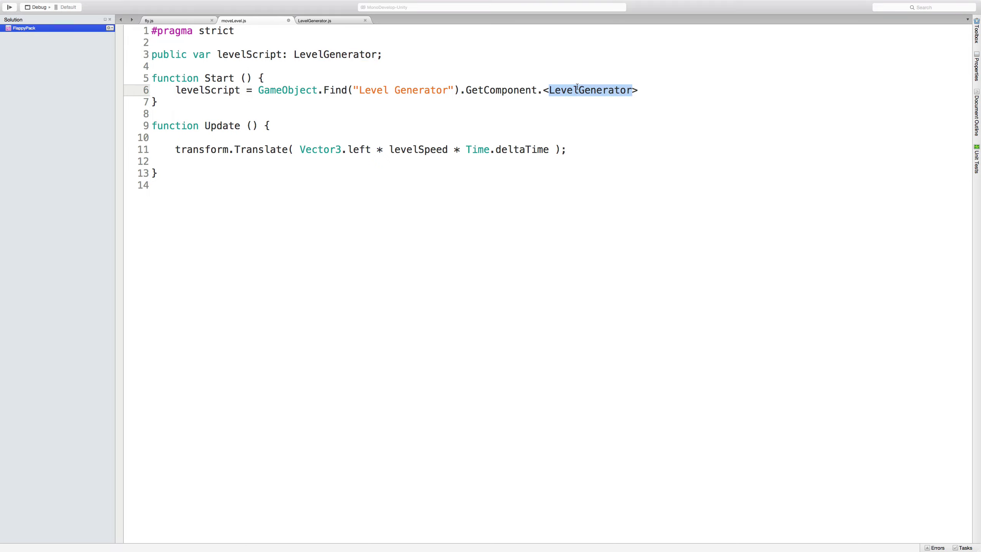
{"action": "left_click", "coordinate": [644, 90]}
{"action": "type", "text": "();"}
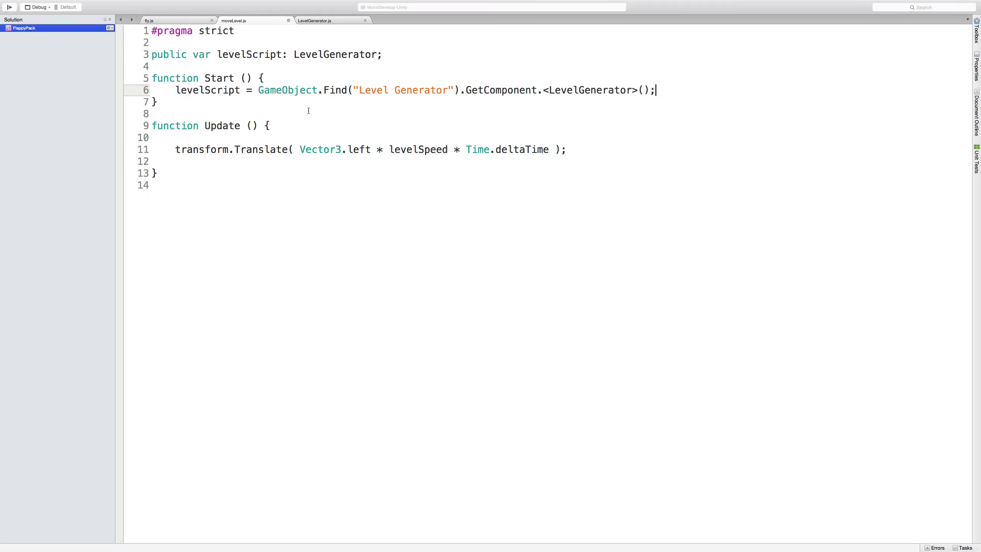
Step: In moveLevel's Update function, change the Translate speed factor to levelScript.levelSpeed and save the script
{"action": "left_click", "coordinate": [389, 149]}
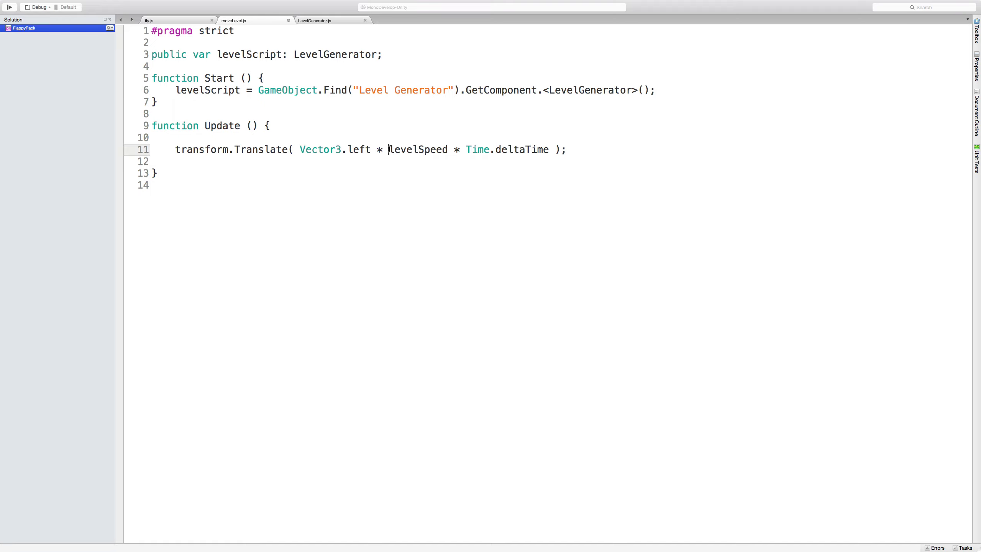
{"action": "type", "text": "levelScript"}
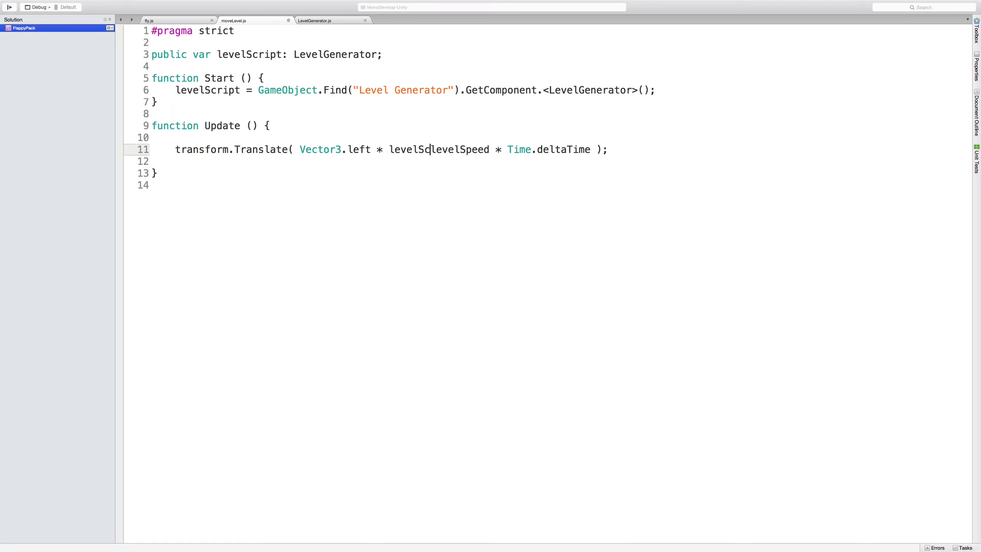
{"action": "type", "text": "."}
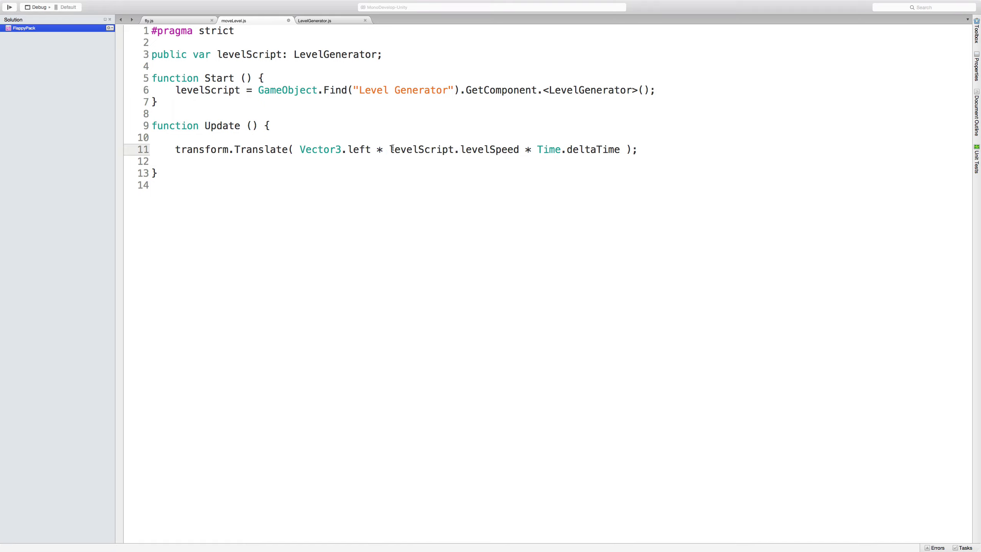
{"action": "left_click_drag", "start_coordinate": [393, 149], "coordinate": [520, 149]}
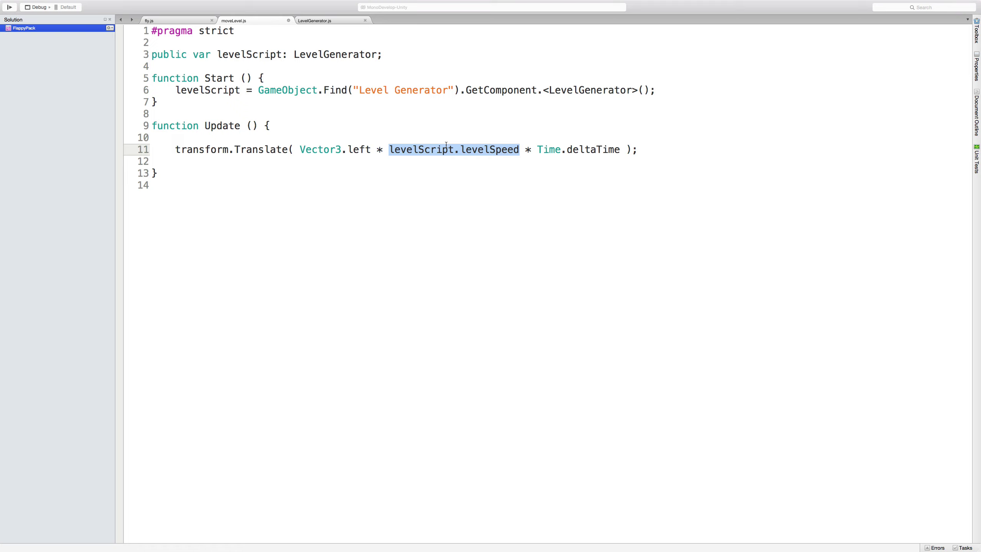
{"action": "double_click", "coordinate": [427, 145]}
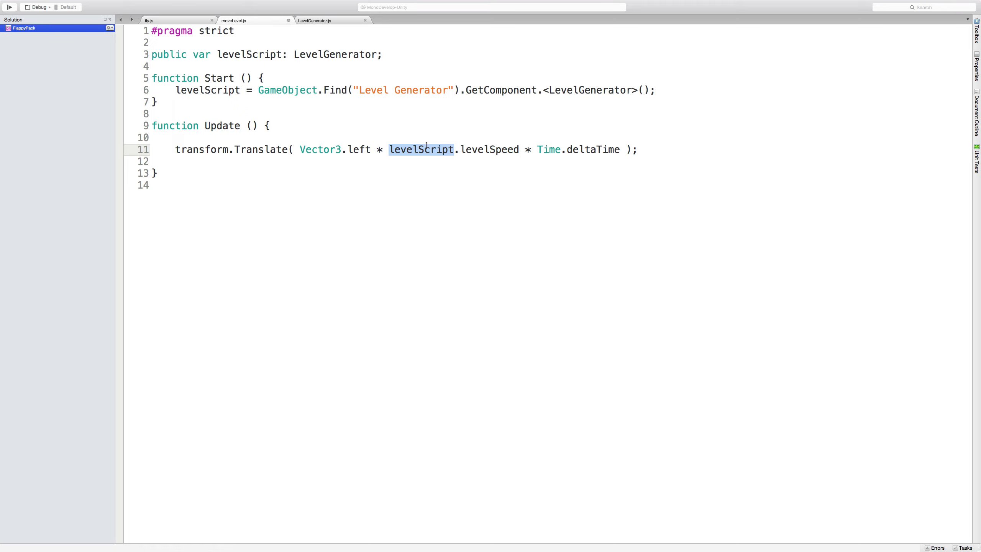
{"action": "double_click", "coordinate": [487, 145]}
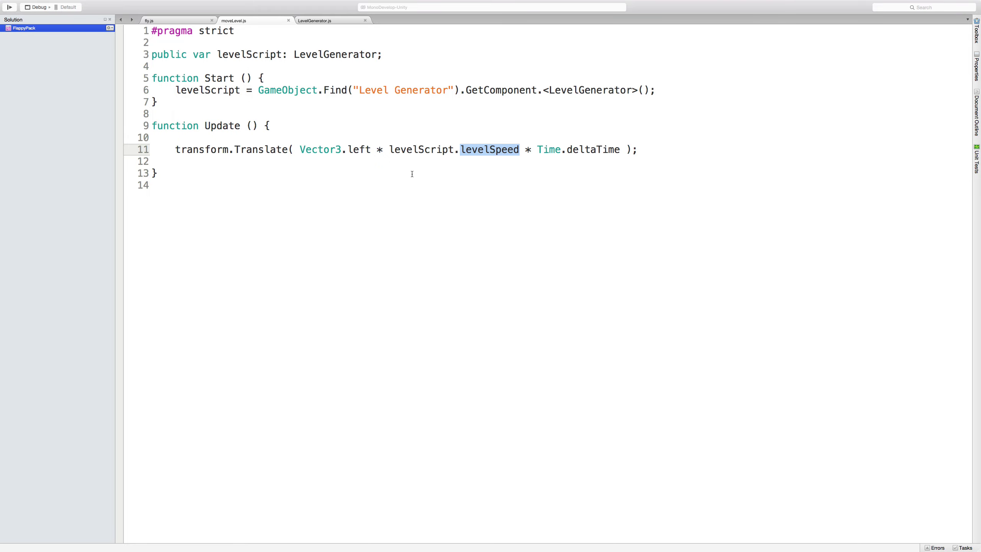
Step: Switch to Unity, check the Barrier prefab's Level Script reference, and set the Level Generator object's Level Speed to 5
{"action": "key", "text": "super+Tab"}
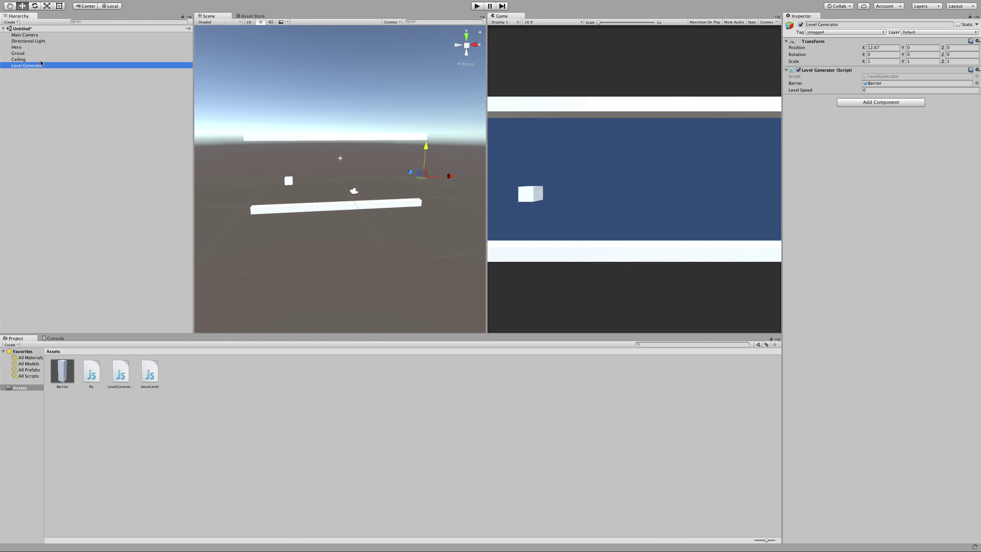
{"action": "left_click", "coordinate": [69, 377]}
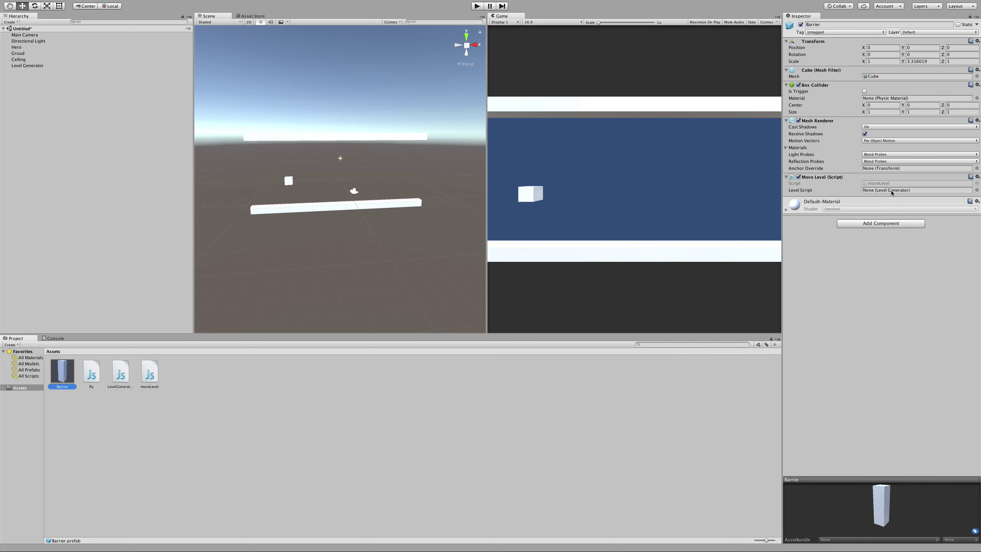
{"action": "left_click", "coordinate": [26, 65]}
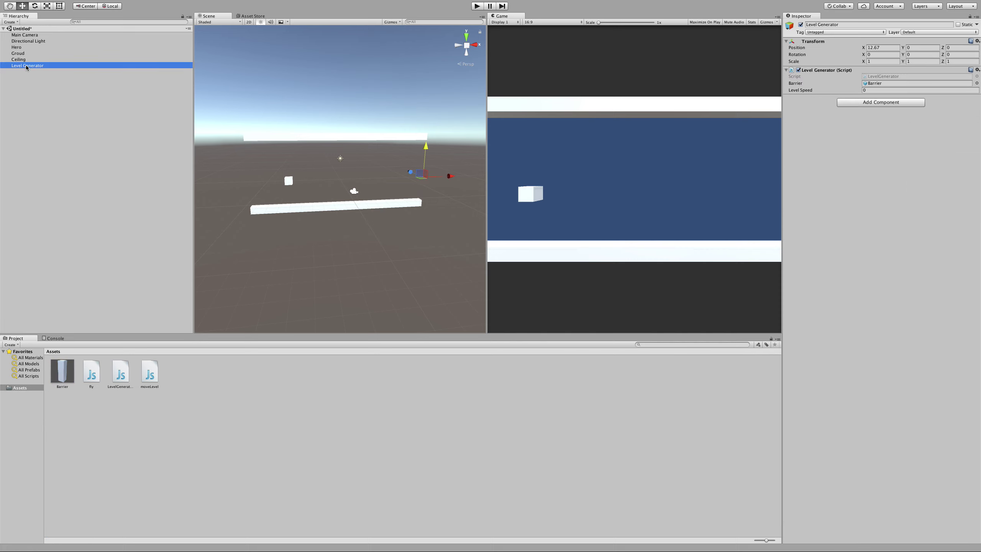
{"action": "left_click", "coordinate": [866, 90]}
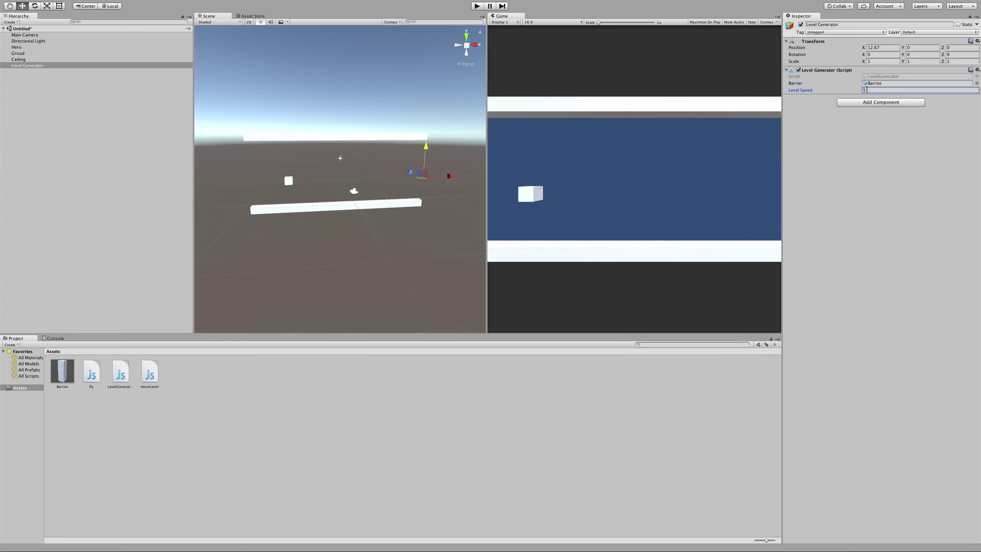
Step: Play-test the game, raising the Level Generator's Level Speed to 15 and 22 while it runs, and stop play mode
{"action": "left_click", "coordinate": [476, 6]}
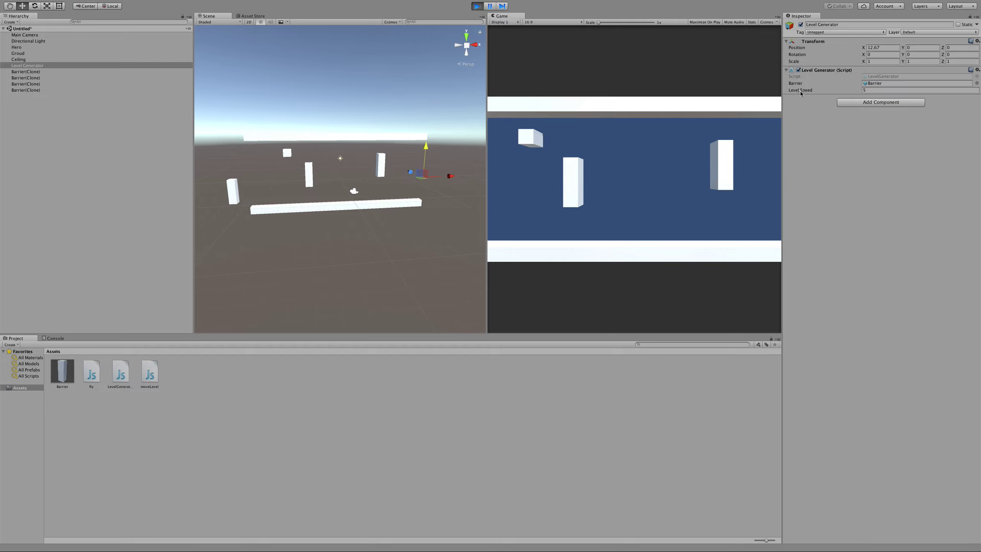
{"action": "left_click_drag", "start_coordinate": [800, 90], "coordinate": [811, 93]}
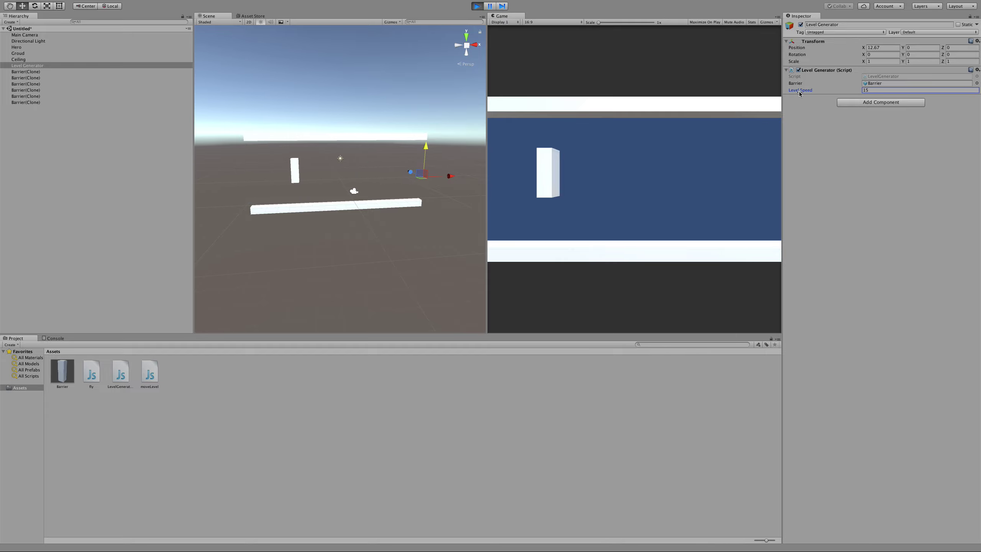
{"action": "left_click_drag", "start_coordinate": [798, 91], "coordinate": [805, 92]}
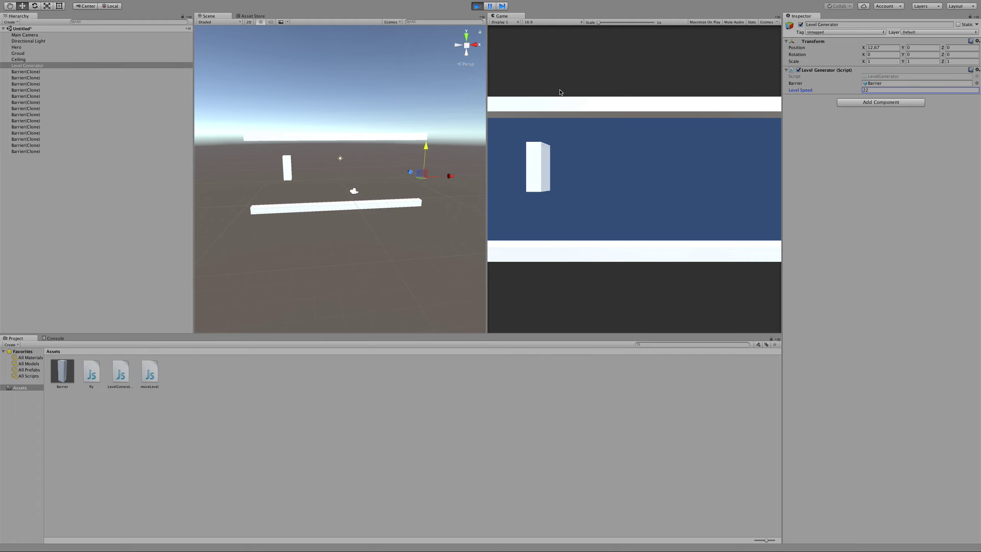
{"action": "left_click", "coordinate": [477, 6]}
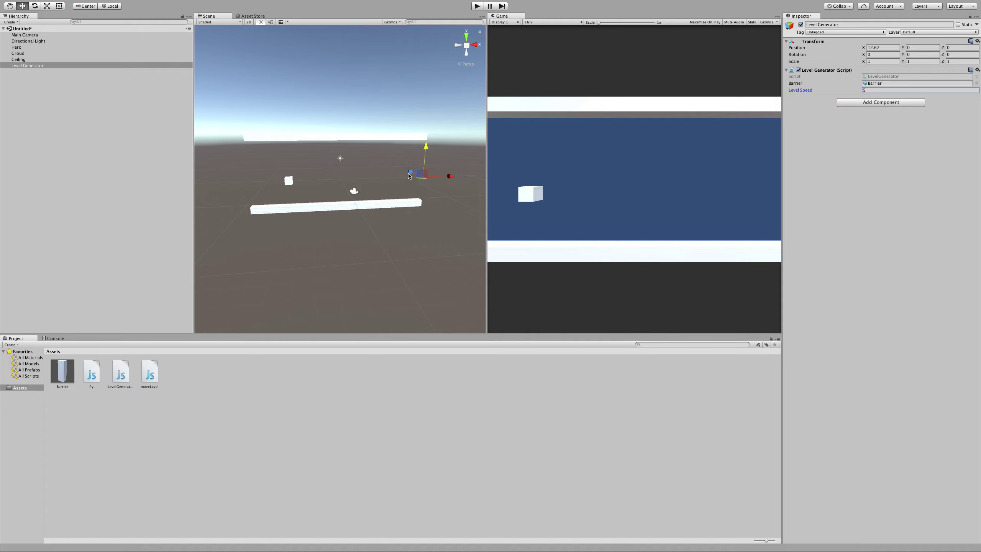
Step: Review the levelSpeed variable in the LevelGenerator script, the Barrier prefab's Move Level component and the moveLevel script in Unity
{"action": "left_click", "coordinate": [122, 374]}
{"action": "double_click", "coordinate": [122, 374]}
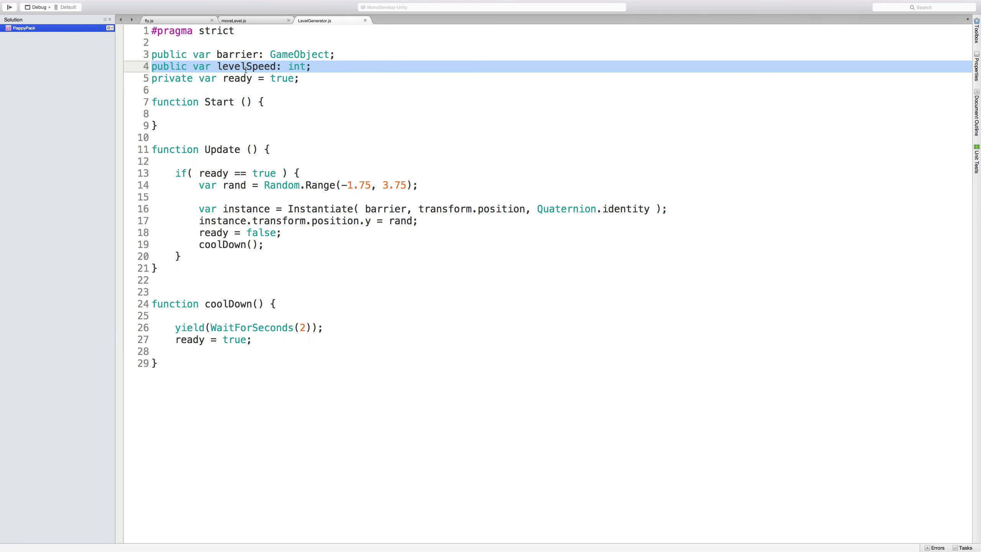
{"action": "key", "text": "super+Tab"}
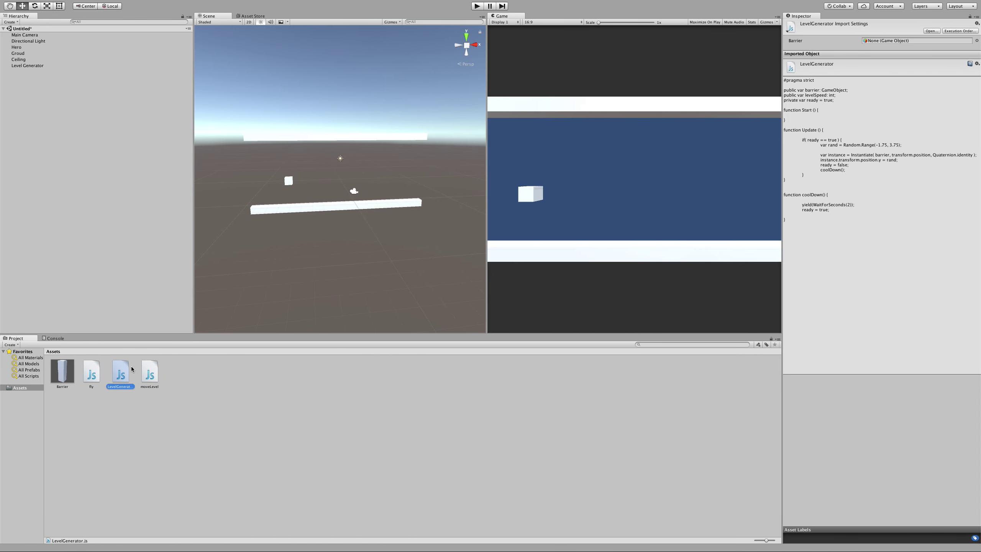
{"action": "left_click", "coordinate": [61, 370]}
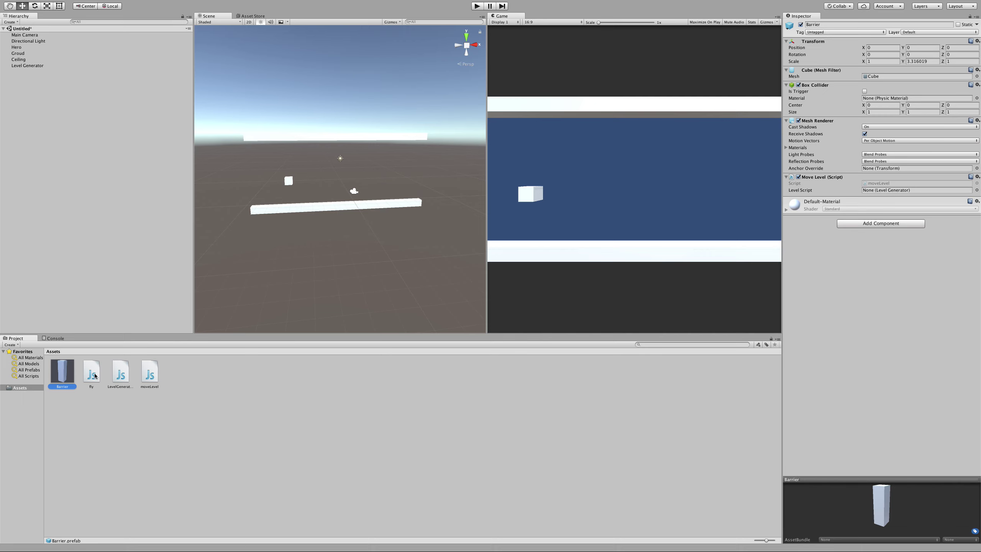
{"action": "left_click", "coordinate": [150, 372]}
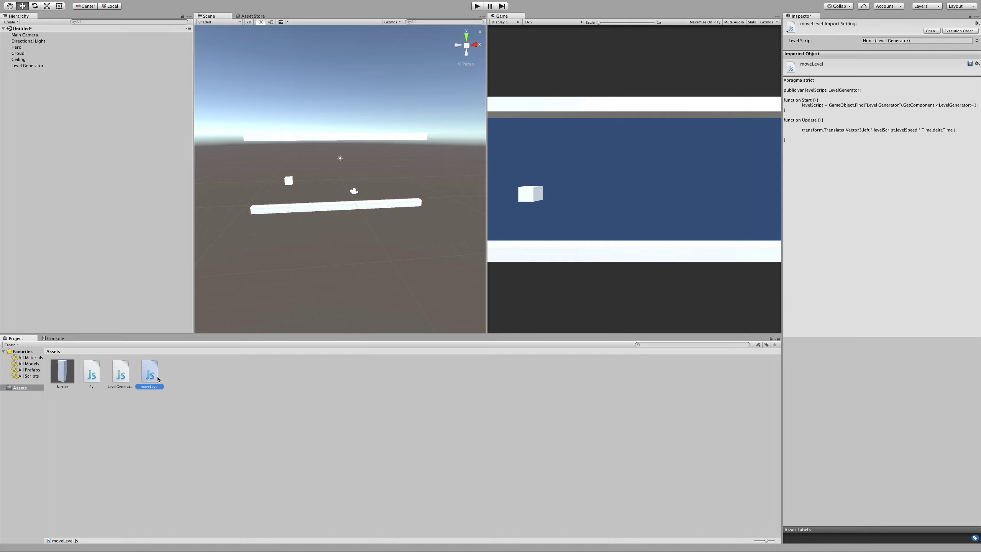